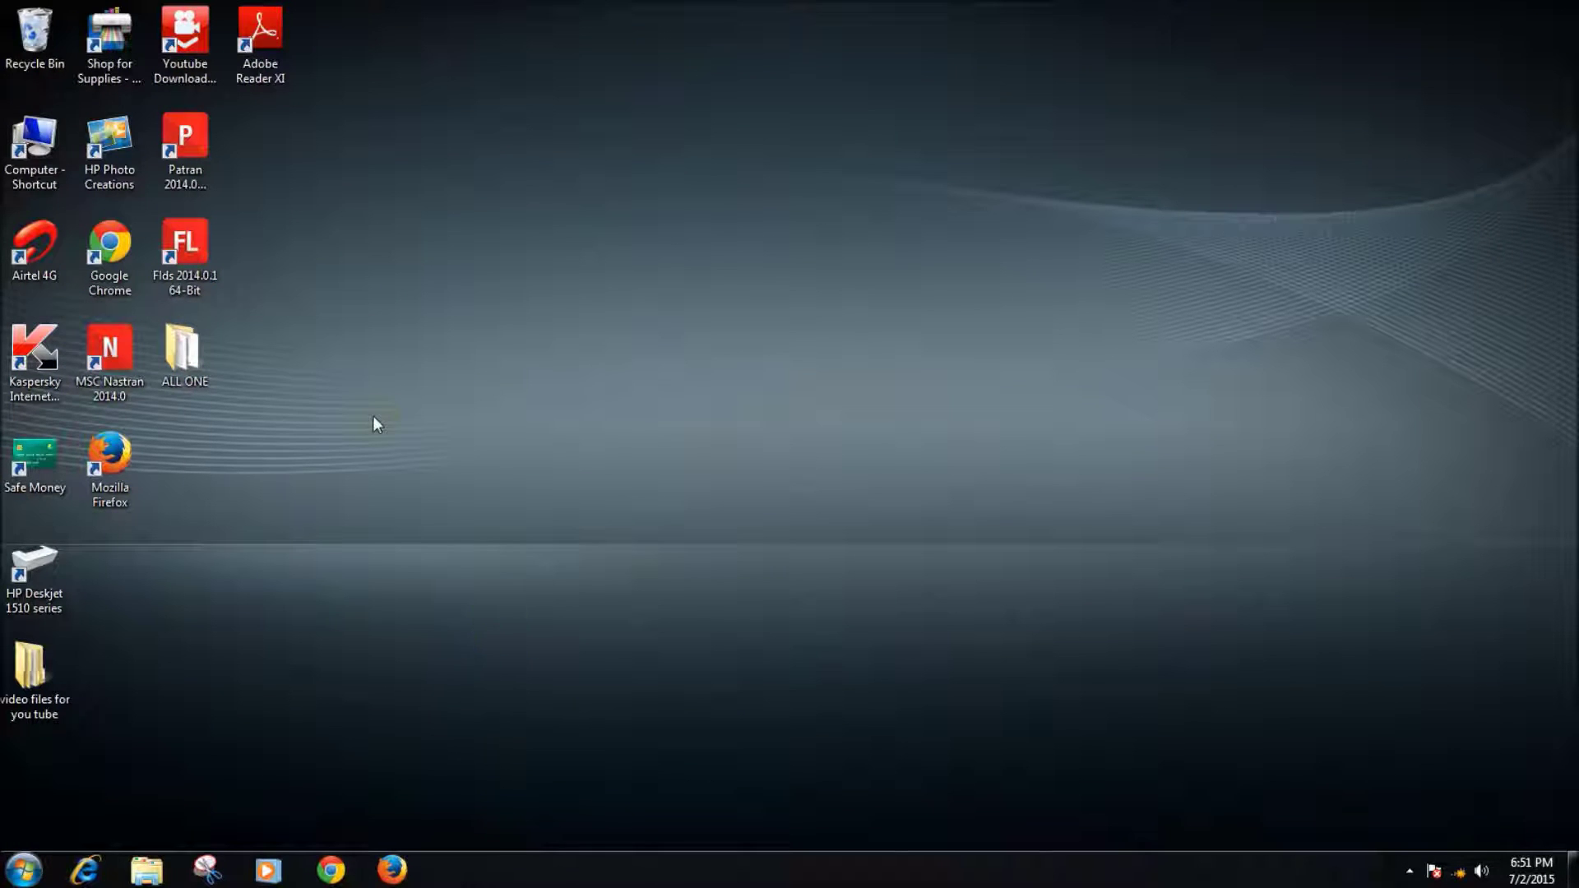
- Launch Patran 2014 from its desktop shortcut
{"action": "double_click", "coordinate": [196, 160]}
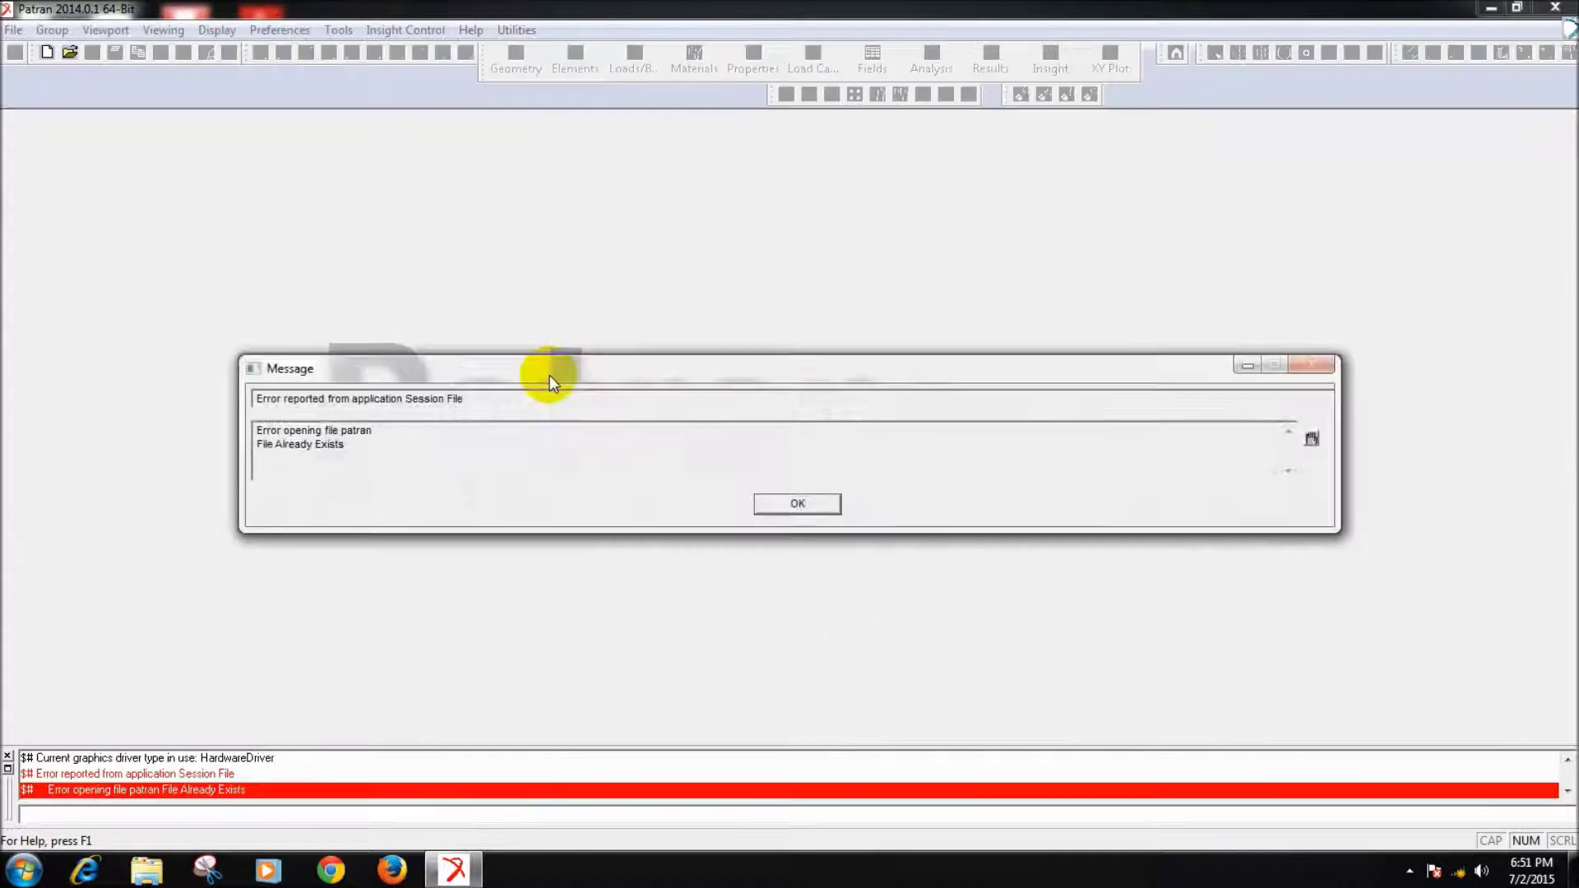
- Dismiss the session error, create database 1.db in the cantilever beam folder, and use a black background
{"action": "left_click", "coordinate": [782, 505]}
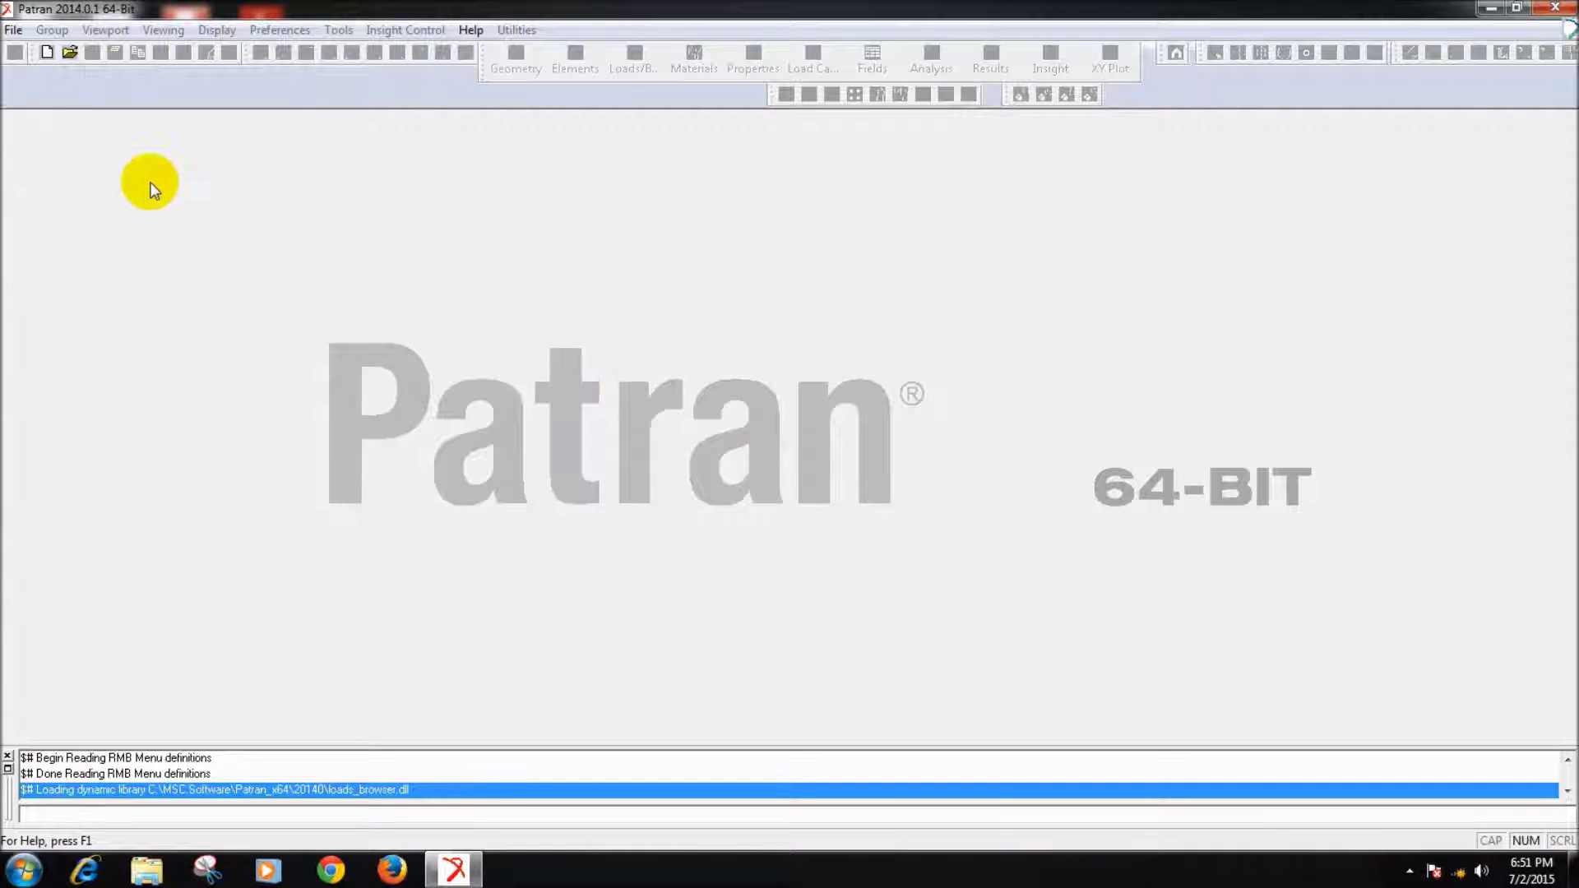
{"action": "left_click", "coordinate": [69, 52]}
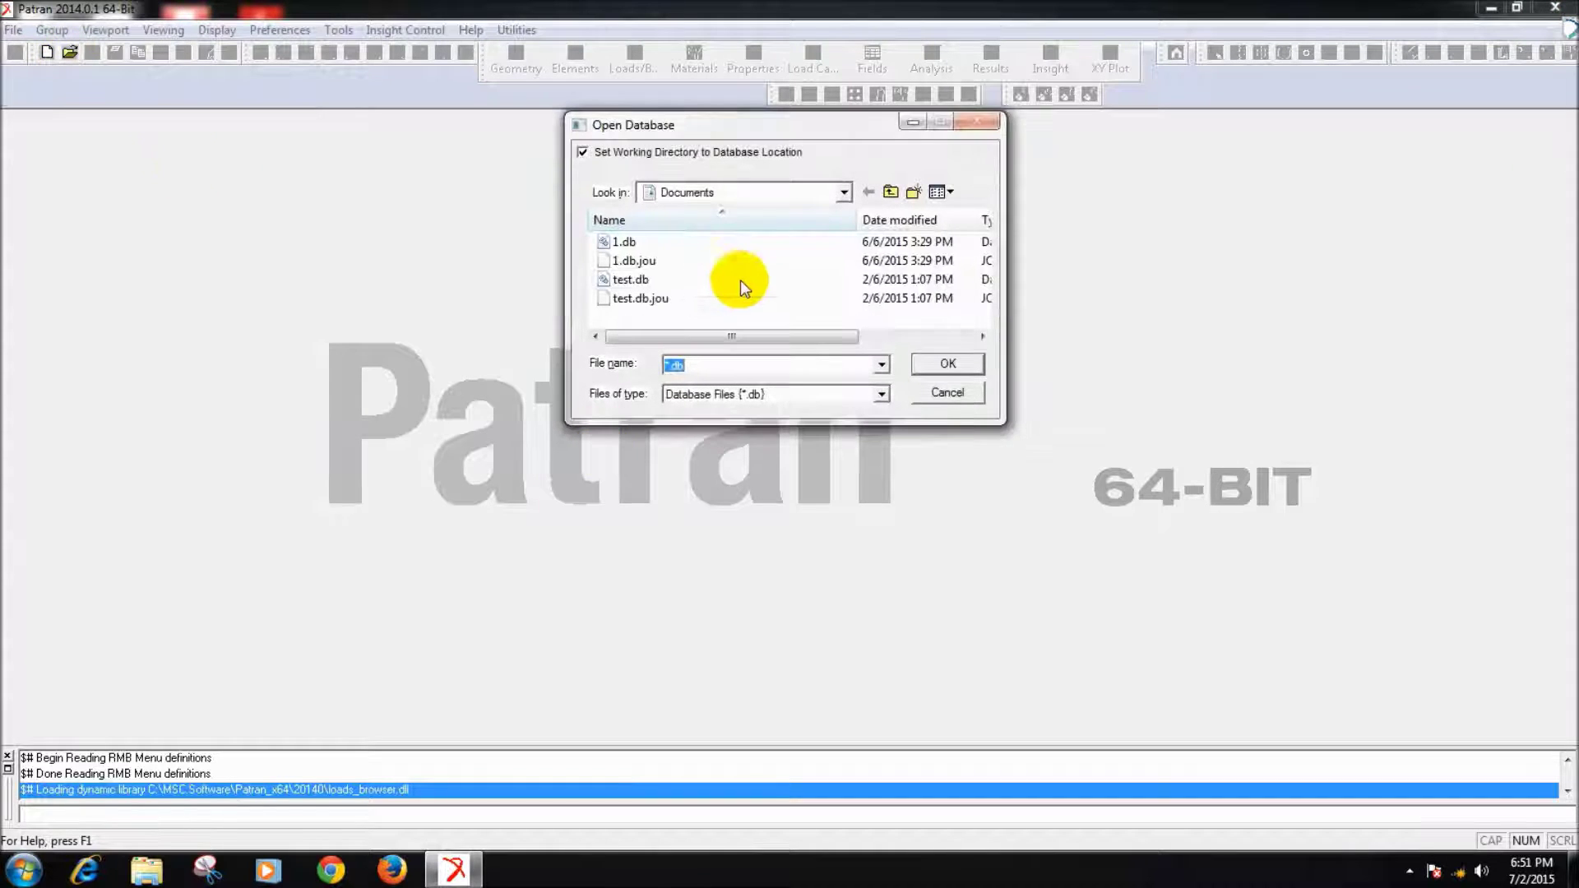
{"action": "left_click", "coordinate": [755, 196]}
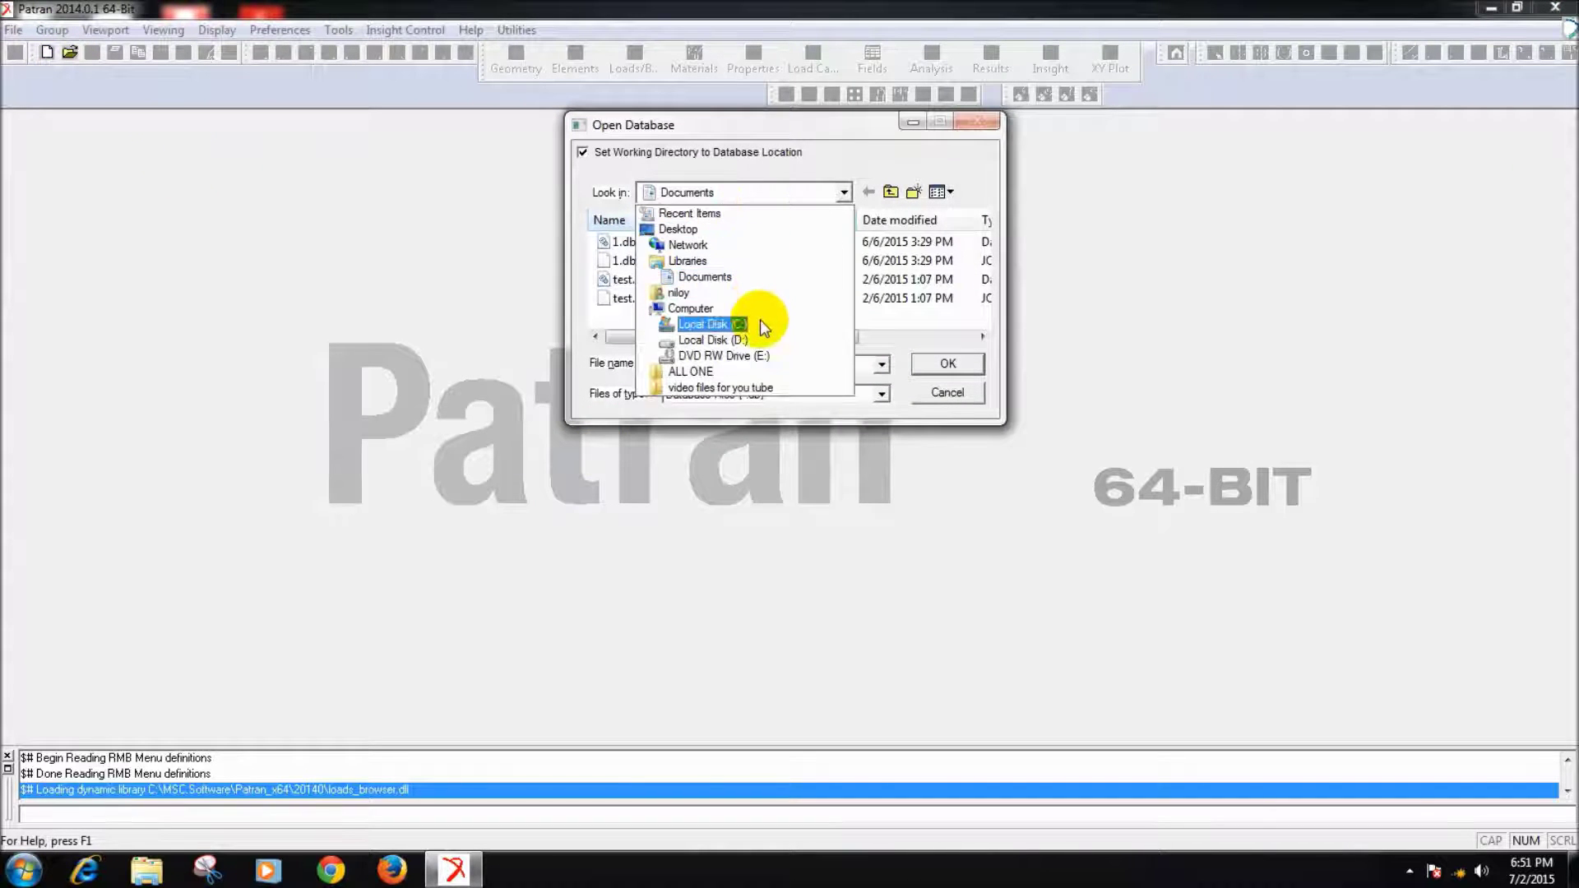
{"action": "left_click", "coordinate": [749, 388]}
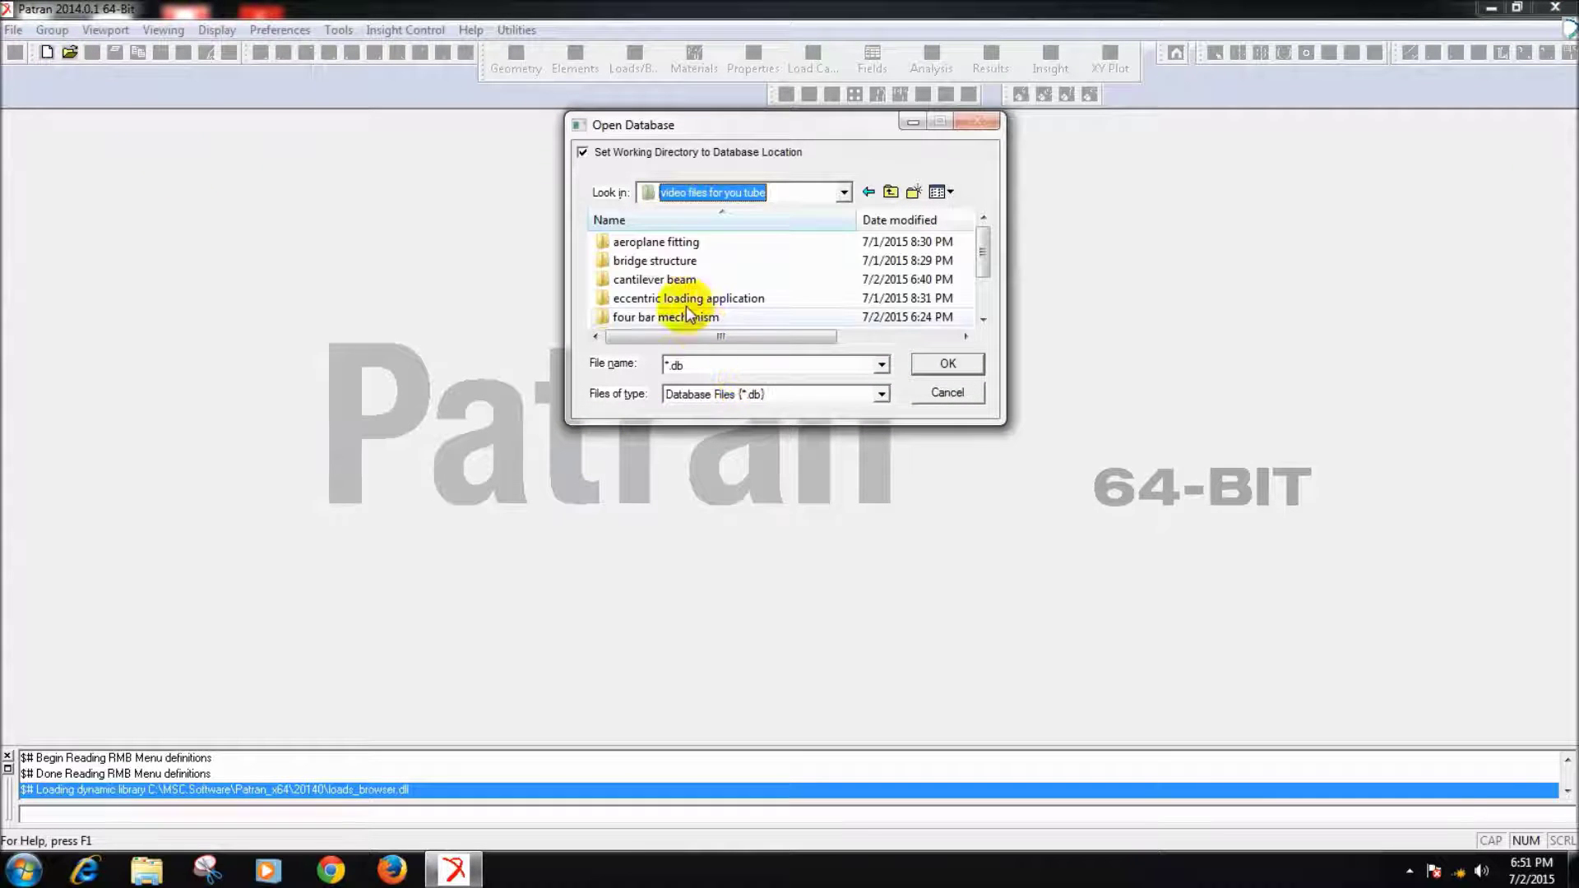
{"action": "double_click", "coordinate": [671, 280]}
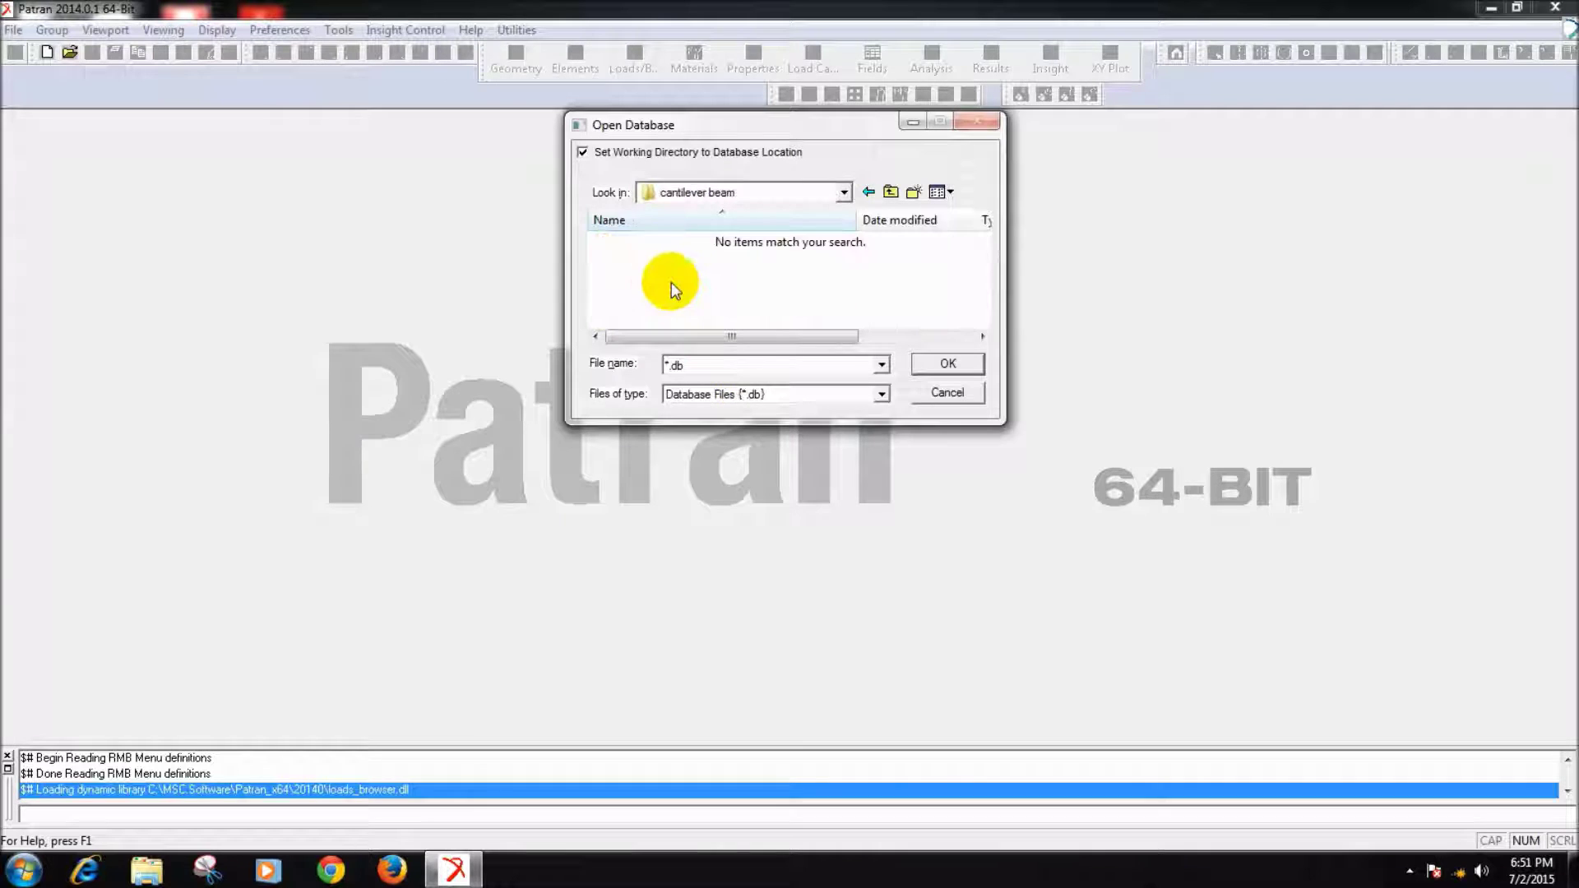
{"action": "left_click", "coordinate": [702, 363]}
{"action": "type", "text": "1"}
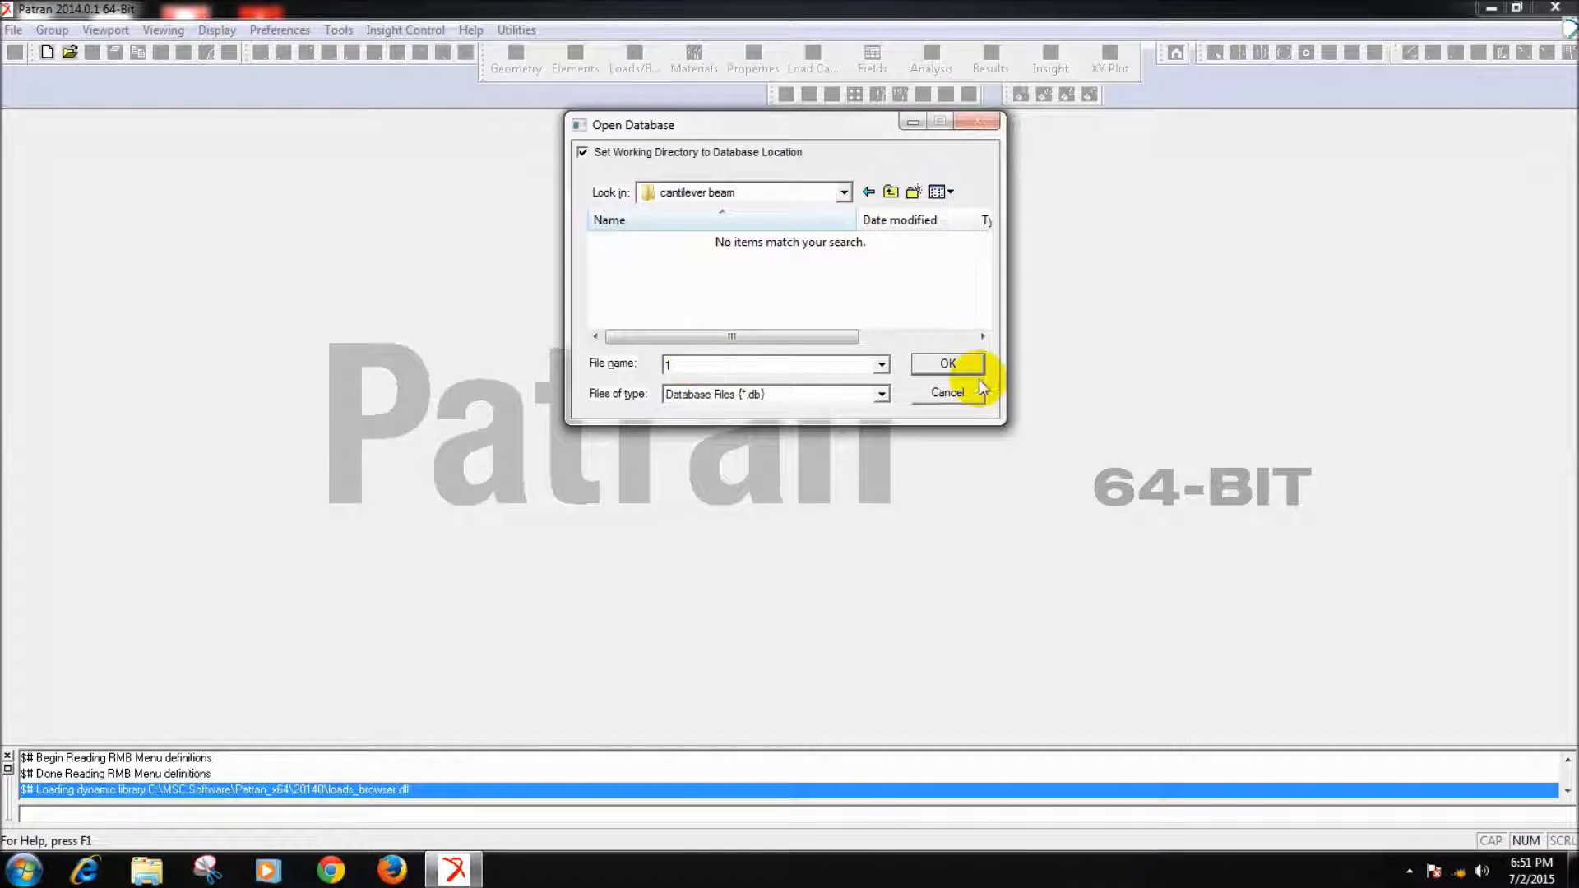
{"action": "left_click", "coordinate": [964, 360]}
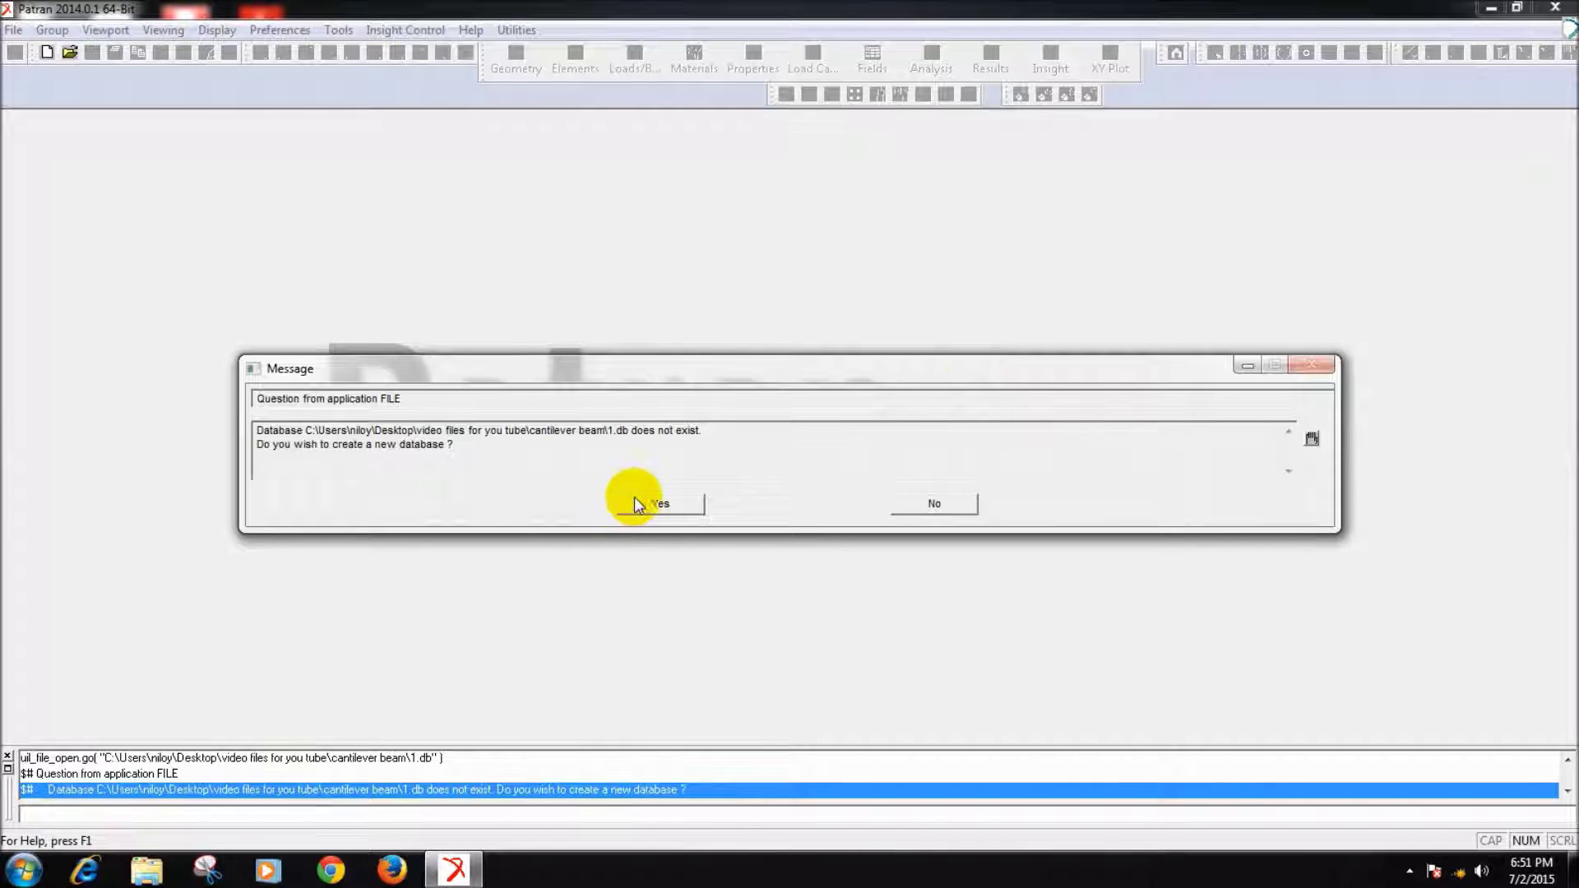
{"action": "left_click", "coordinate": [642, 507]}
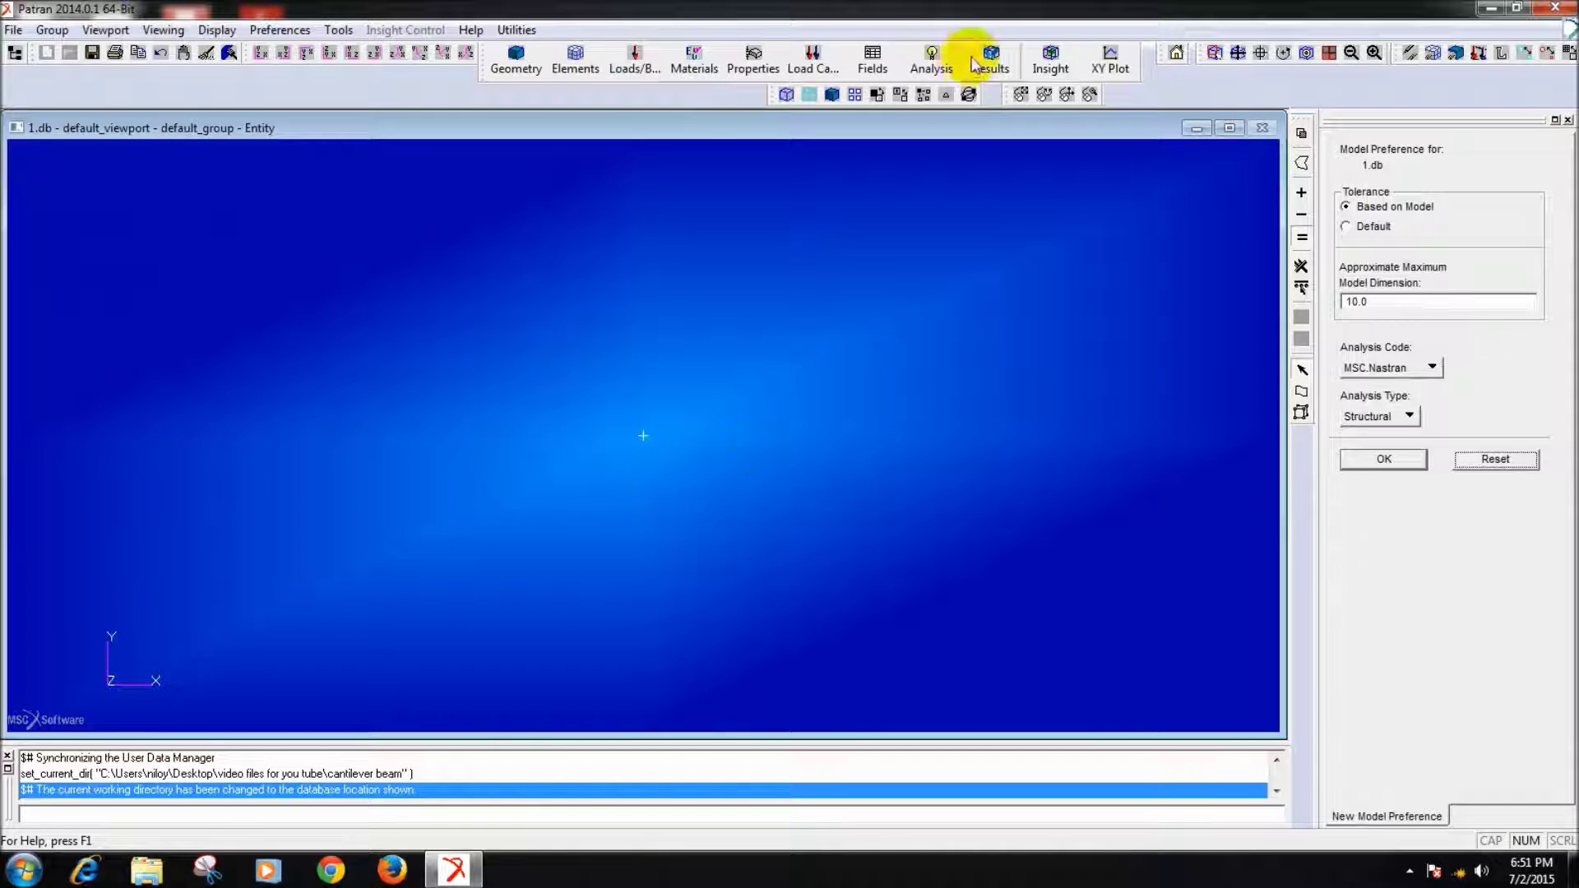
{"action": "left_click", "coordinate": [878, 96]}
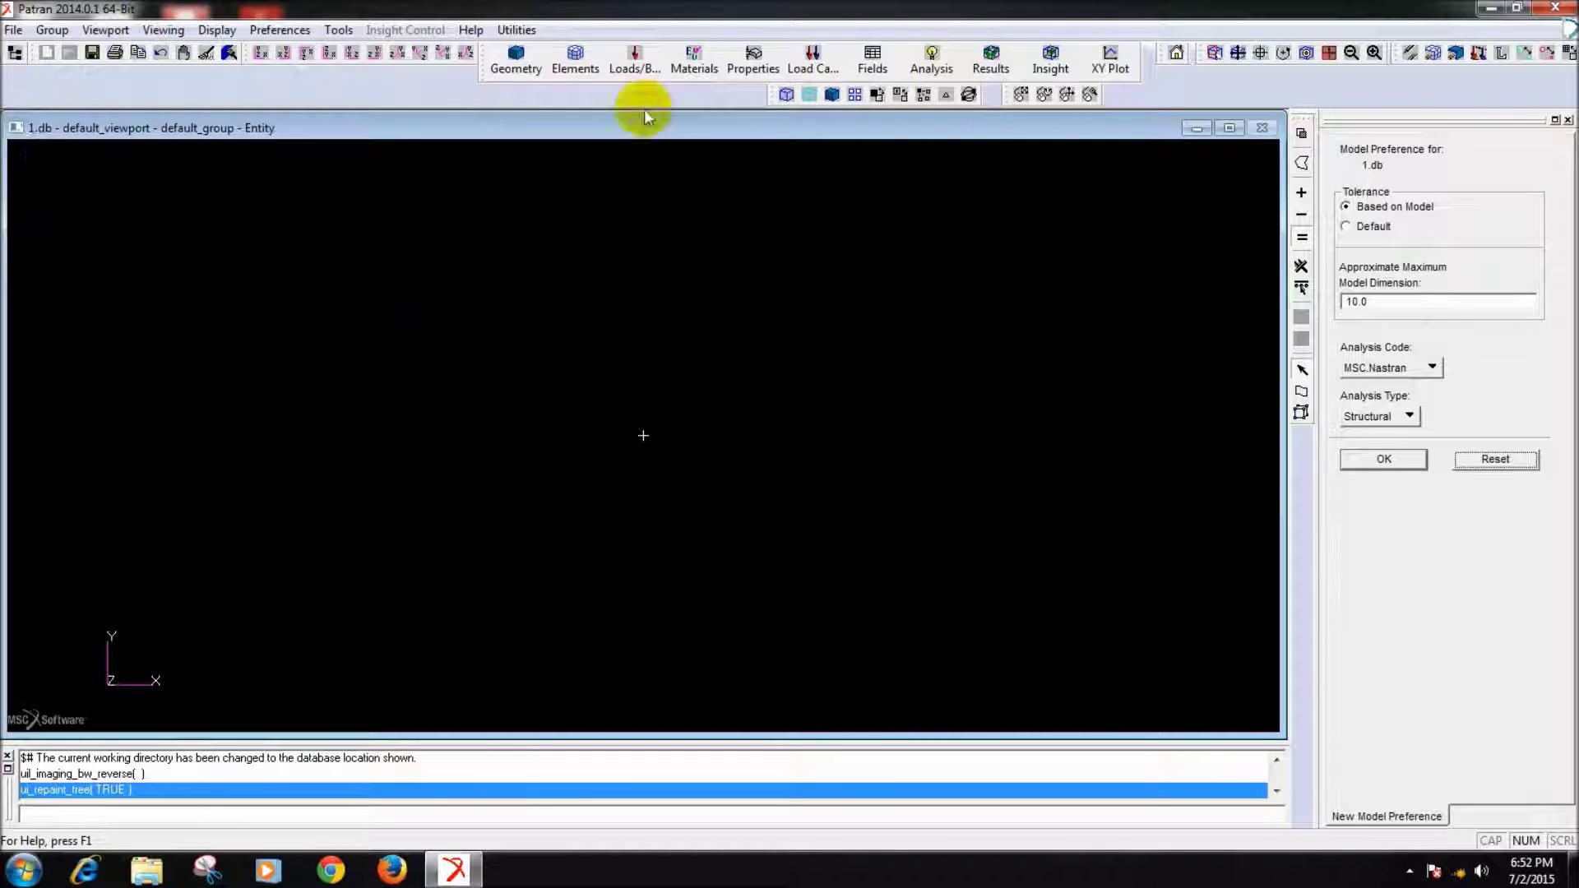
- Create XYZ points at [0 0 0] and [100 0 0]
{"action": "left_click", "coordinate": [510, 78]}
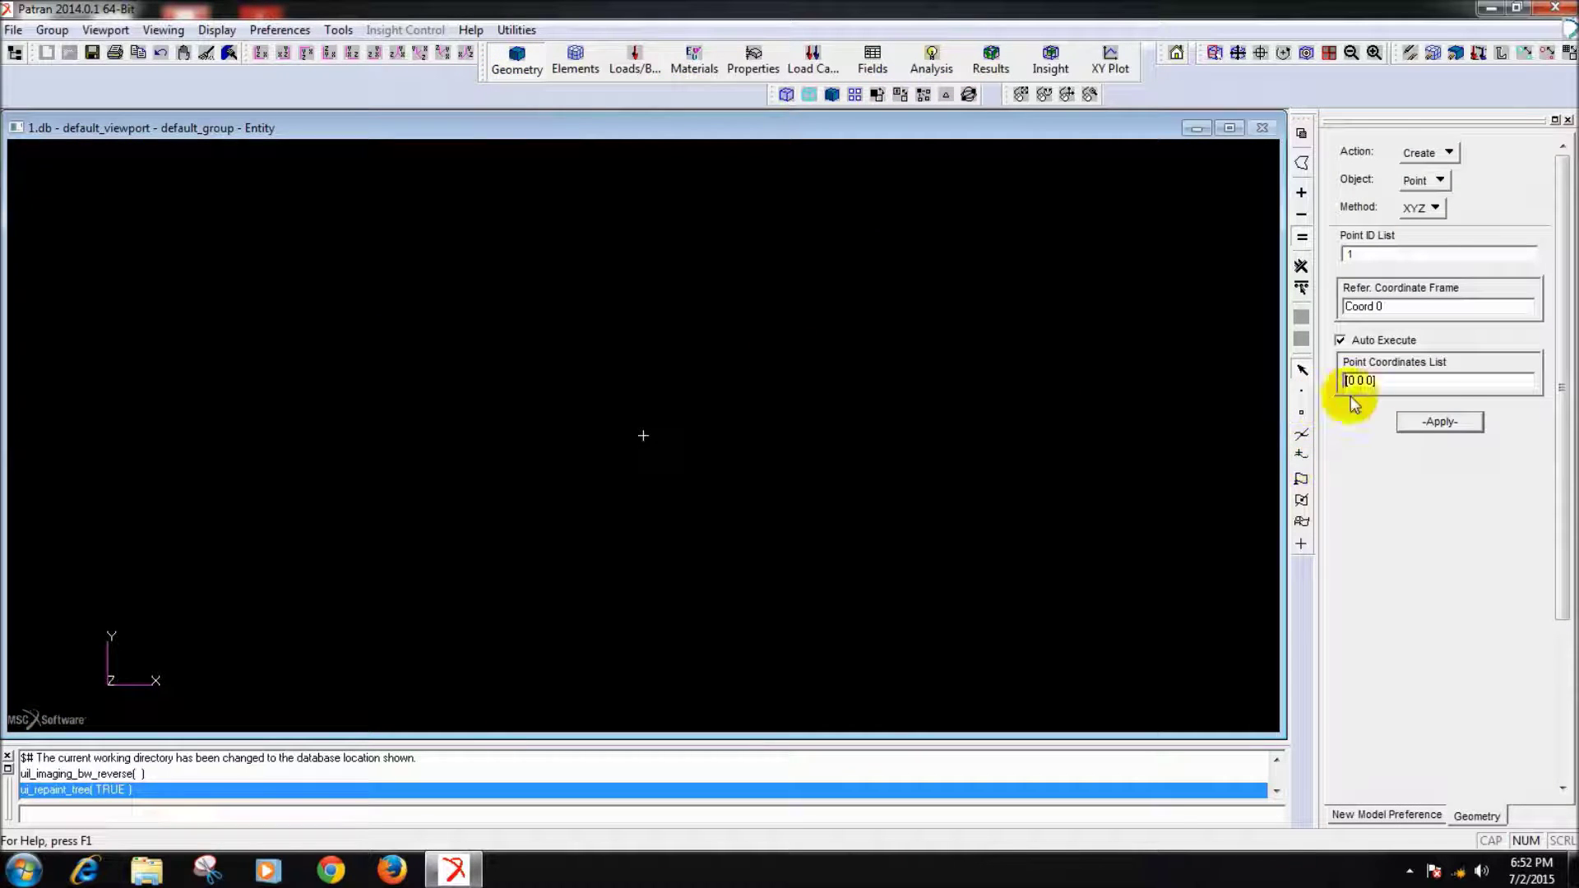
{"action": "left_click", "coordinate": [1430, 421]}
{"action": "left_click", "coordinate": [1349, 380]}
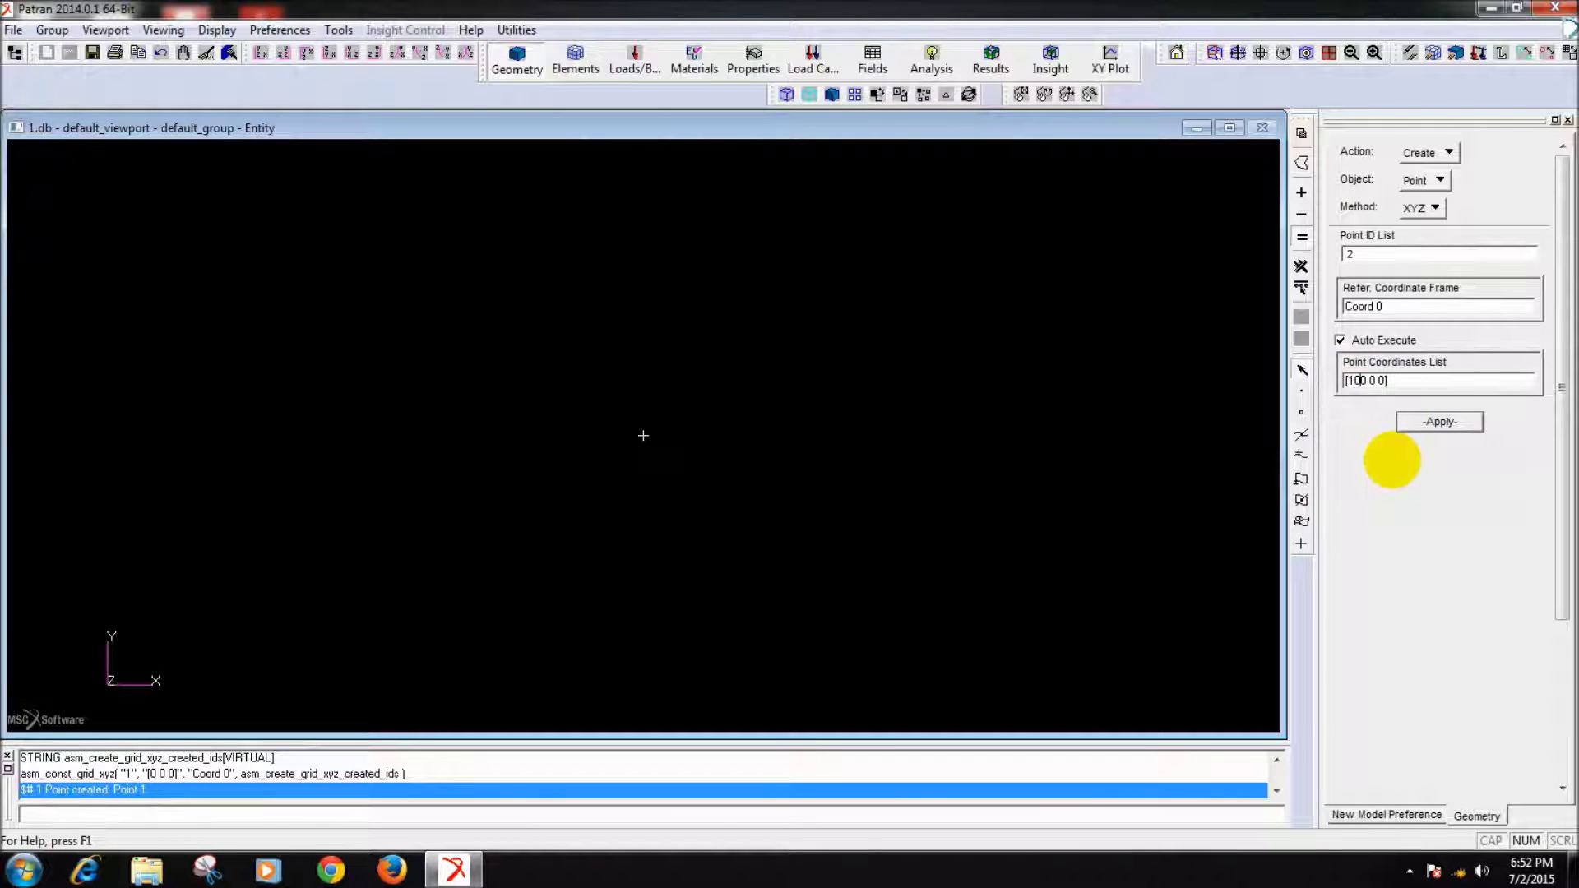
{"action": "left_click", "coordinate": [1429, 421]}
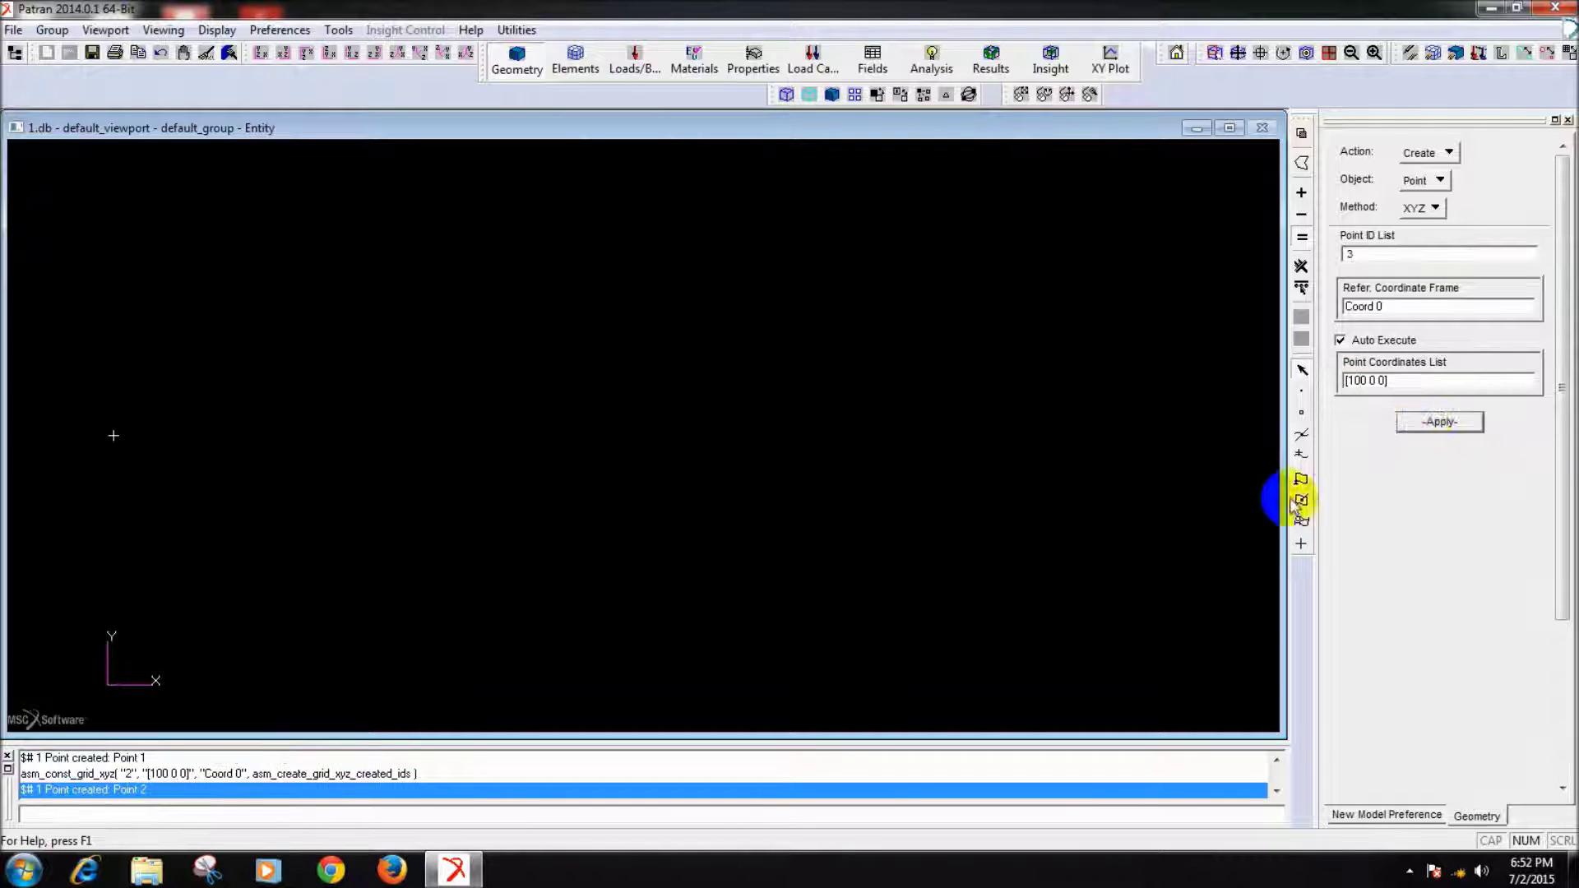
- Draw a line from Point 1 to Point 2 as the beam axis
{"action": "left_click", "coordinate": [1417, 181]}
{"action": "left_click", "coordinate": [1436, 205]}
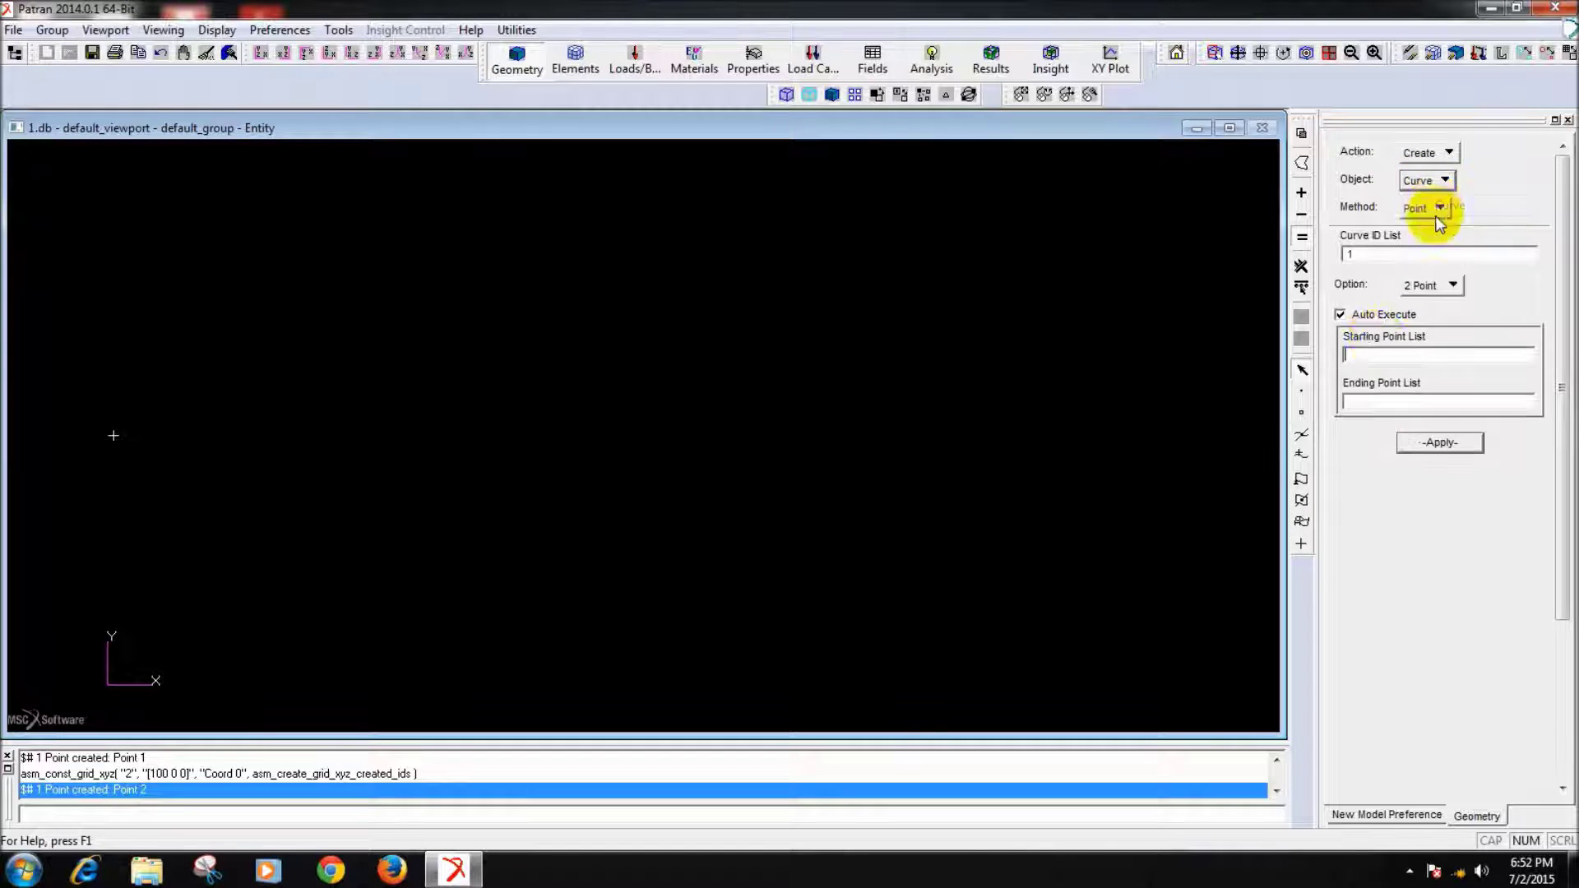
{"action": "left_click", "coordinate": [1379, 356]}
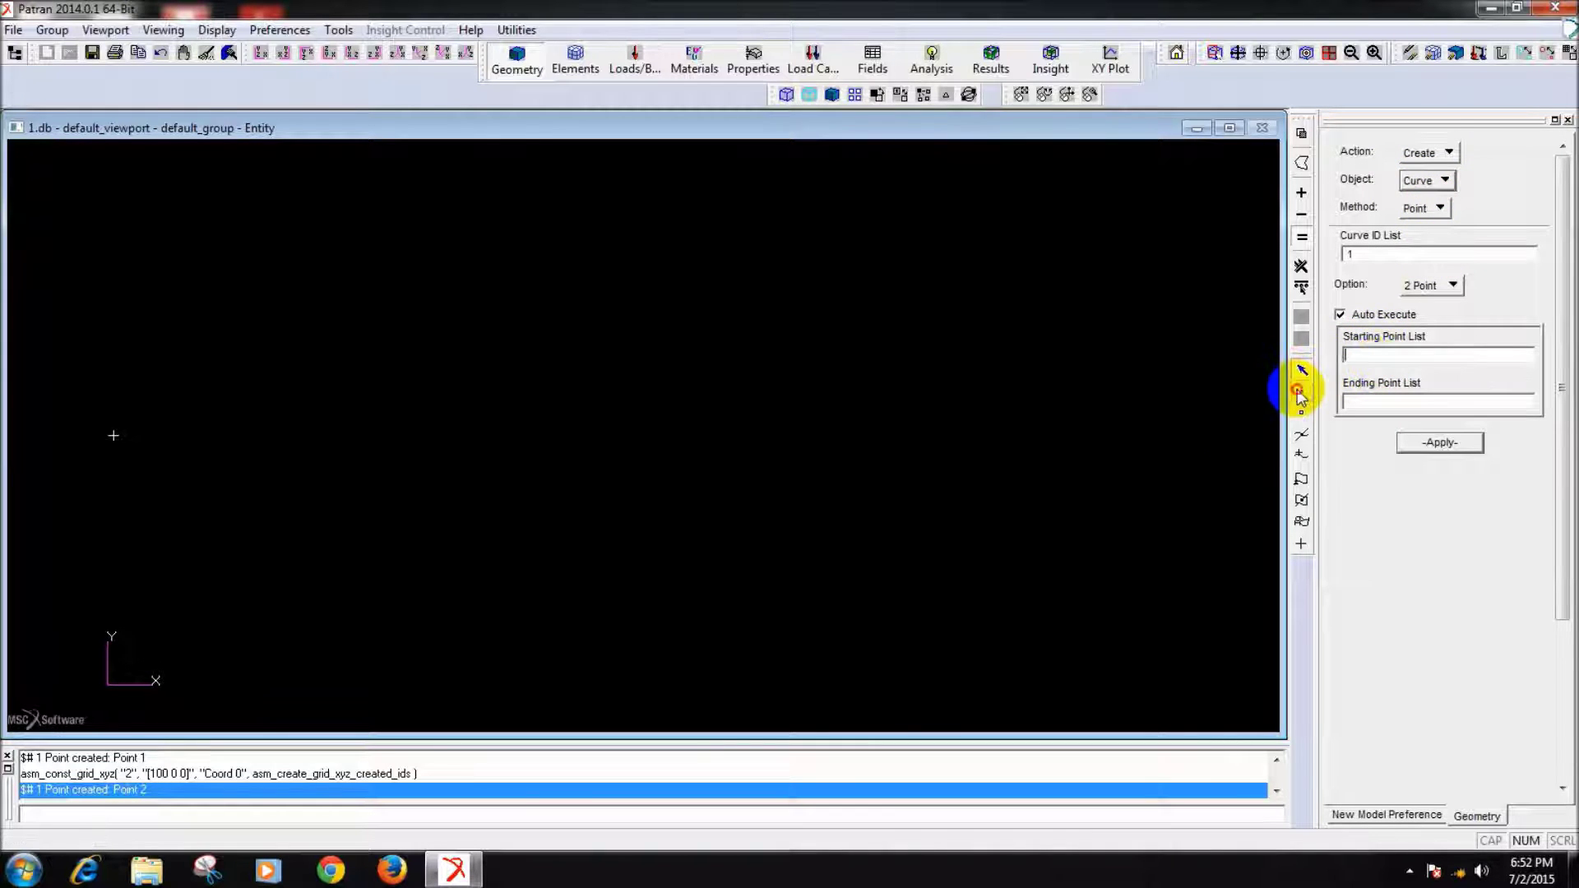
{"action": "left_click_drag", "start_coordinate": [71, 402], "coordinate": [136, 462]}
{"action": "left_click_drag", "start_coordinate": [1127, 398], "coordinate": [1209, 458]}
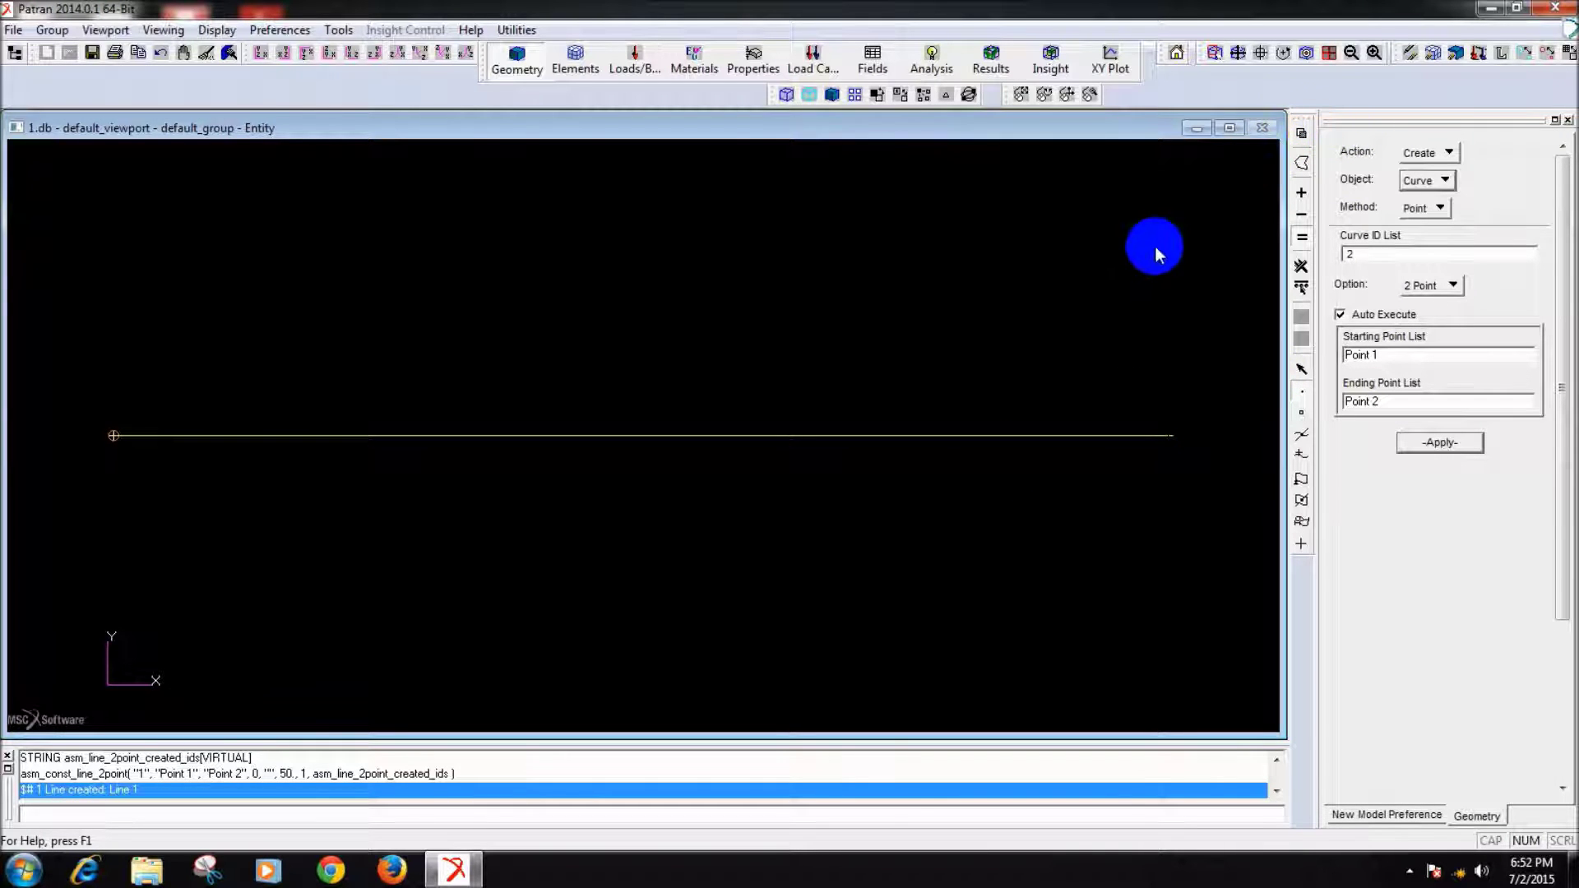
- Define isotropic material 'al' by manual input: E = 70000, Poisson ratio 0.3
{"action": "left_click", "coordinate": [694, 60]}
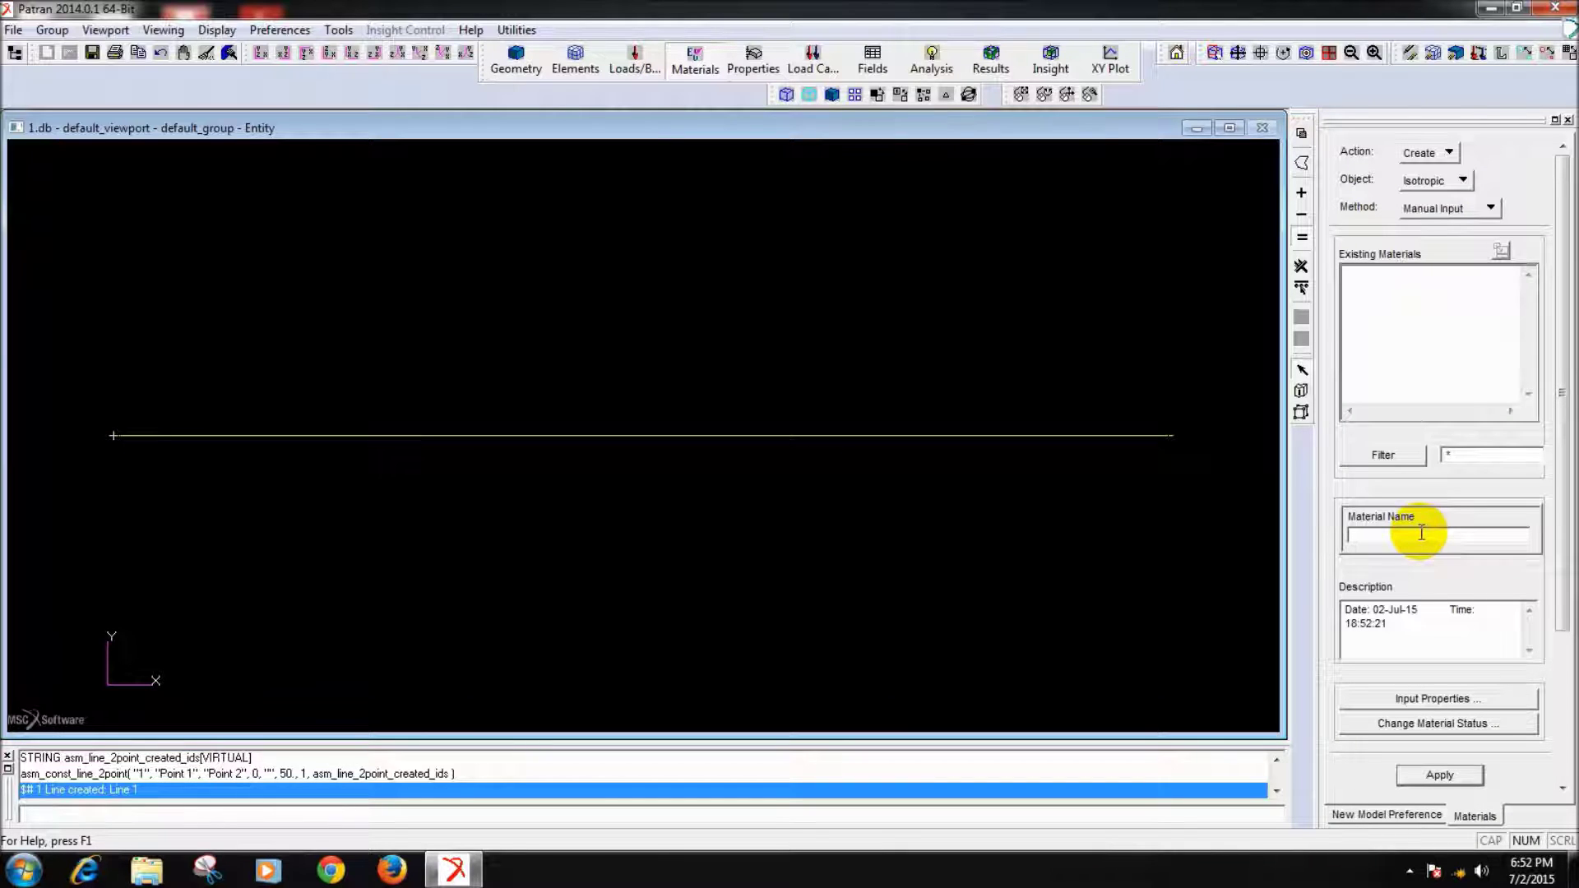
{"action": "left_click", "coordinate": [1415, 698]}
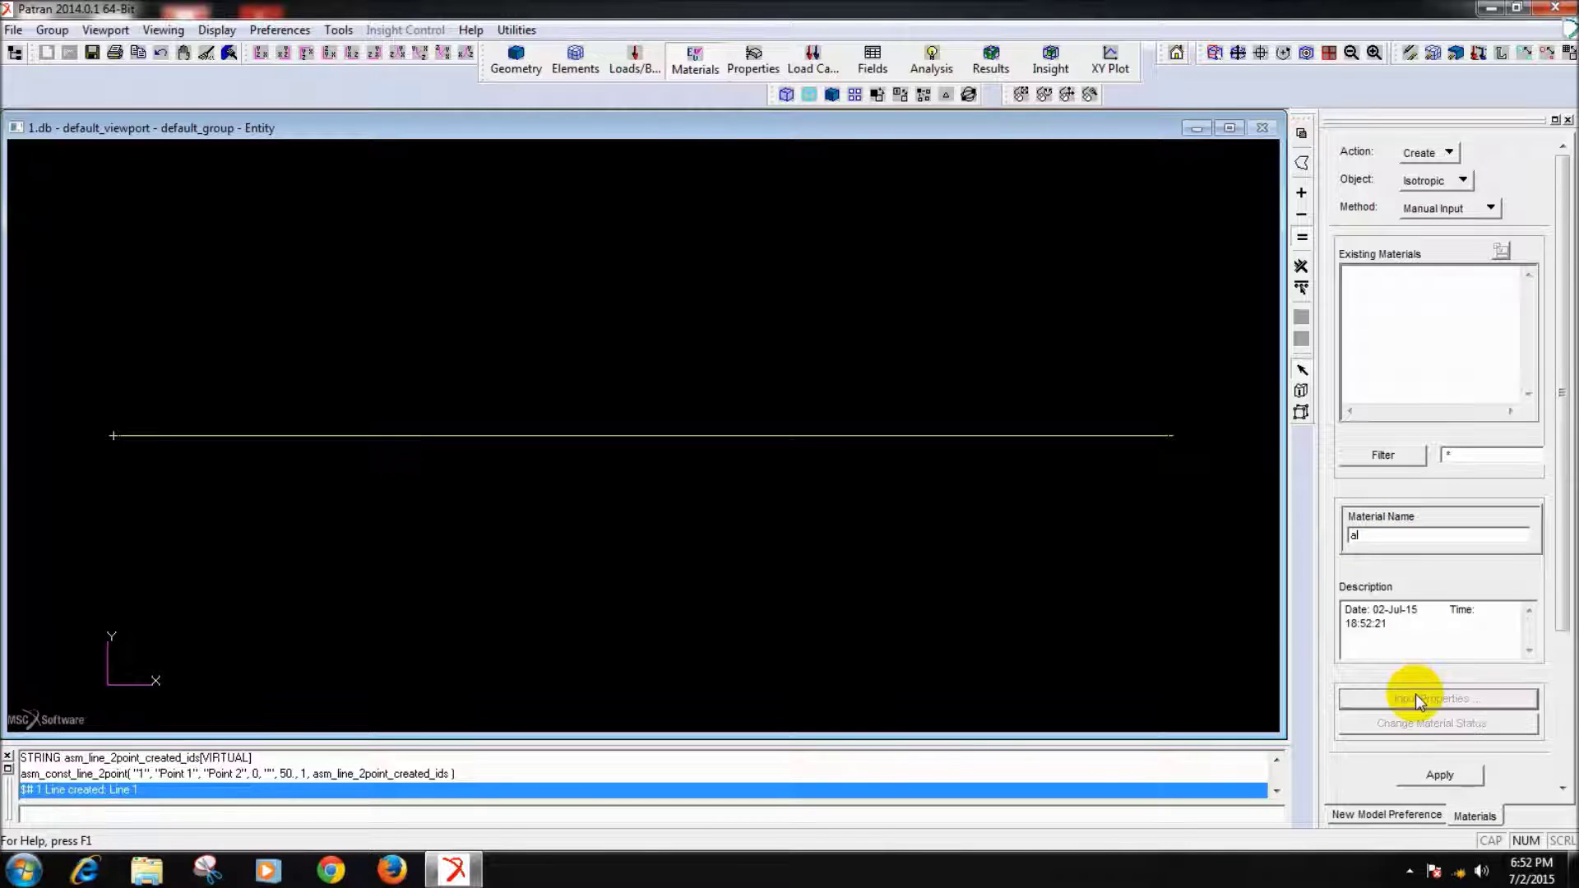
{"action": "left_click", "coordinate": [1156, 201]}
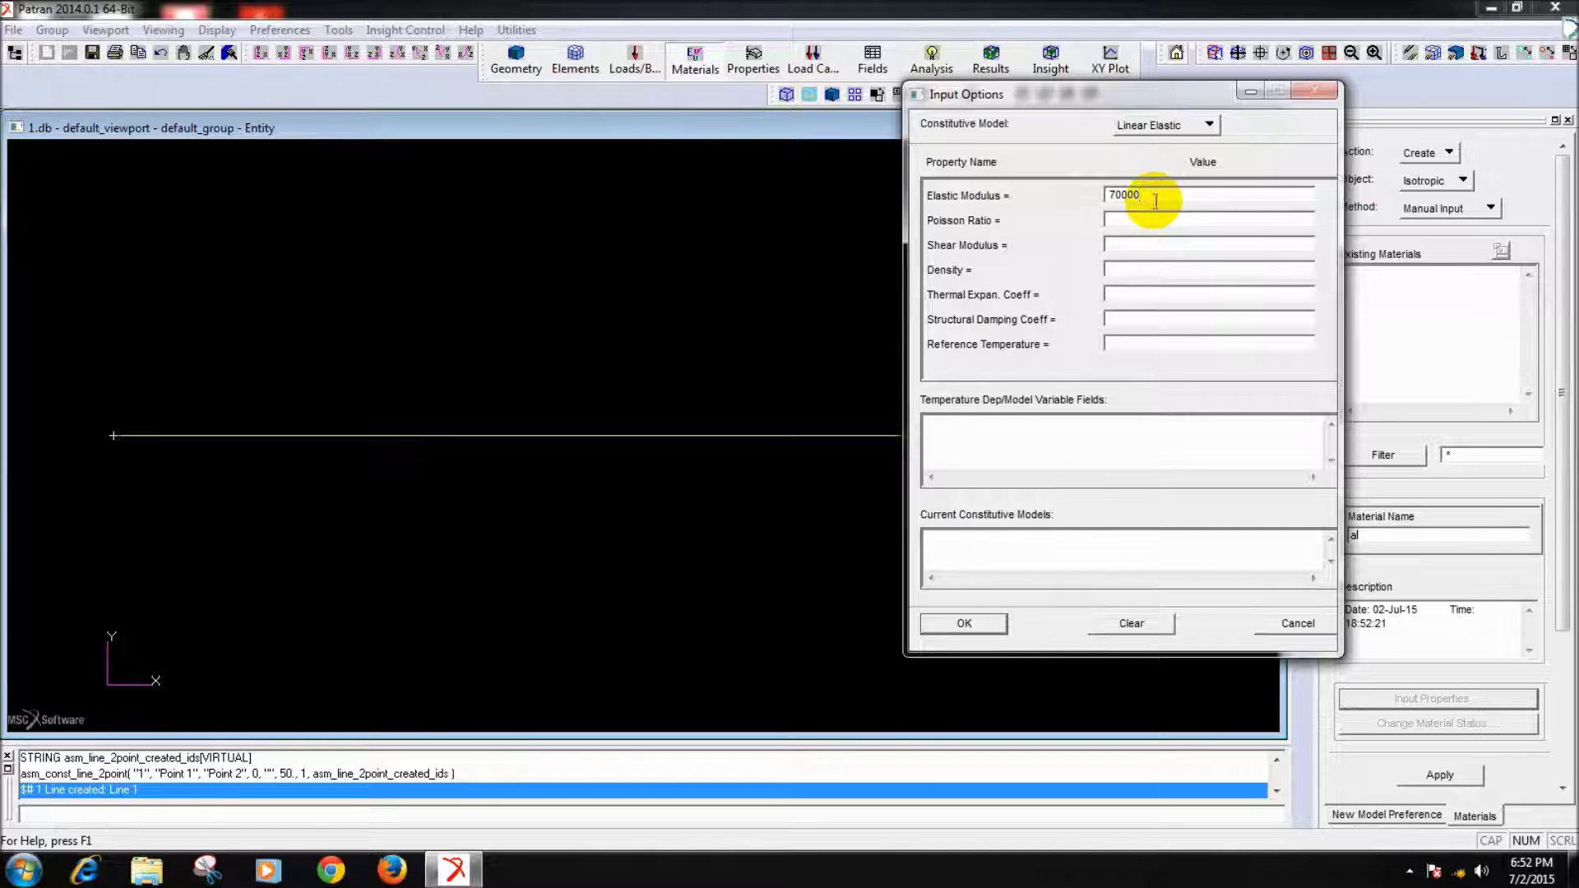
{"action": "left_click", "coordinate": [1153, 223]}
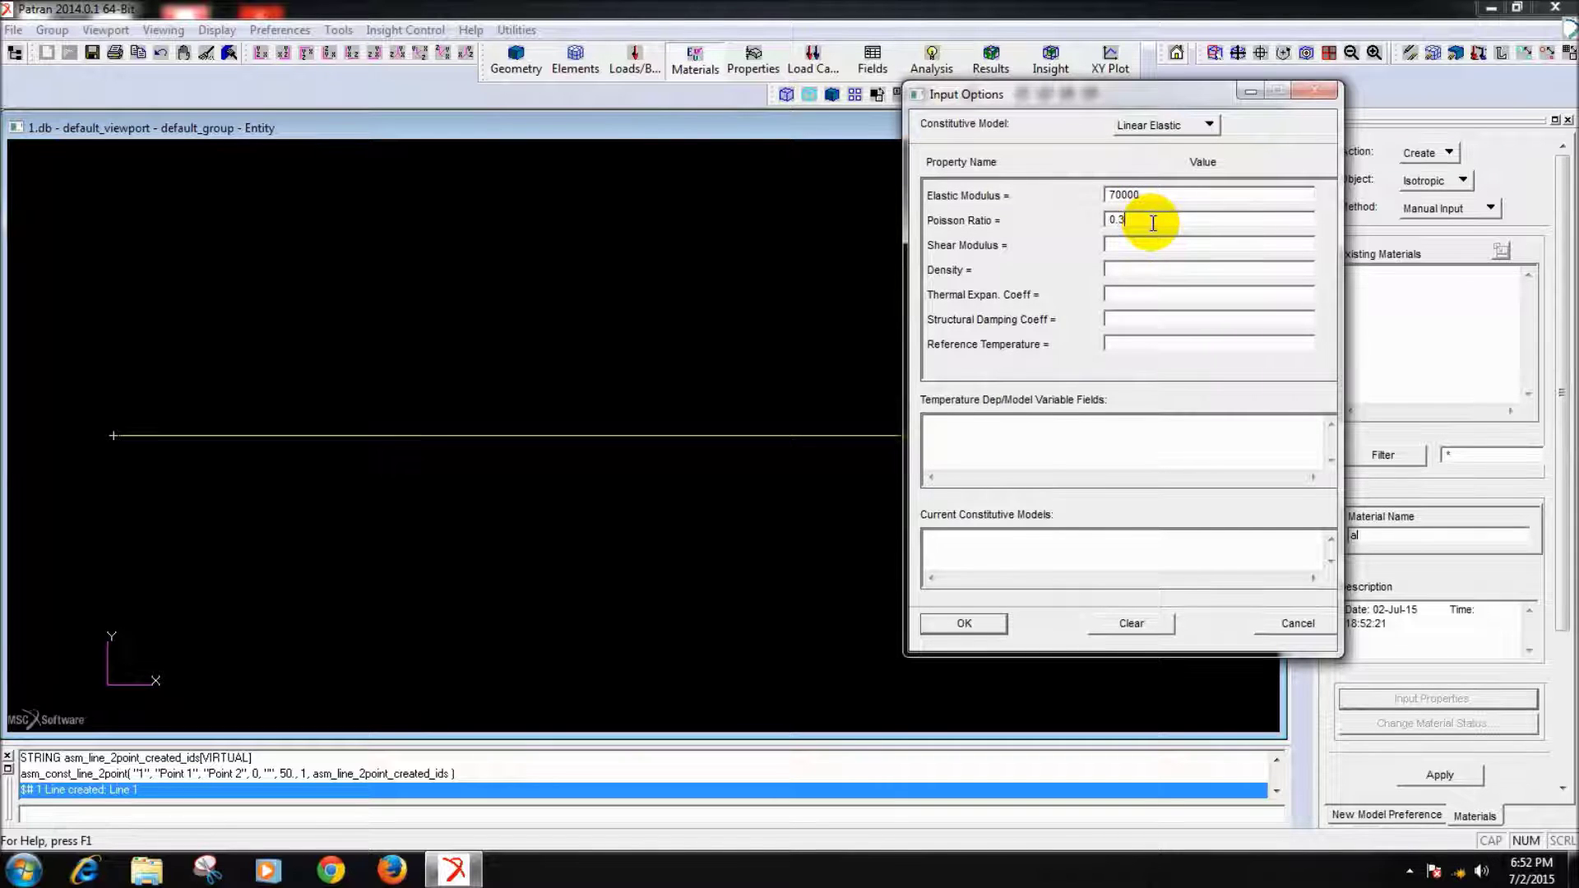
{"action": "left_click", "coordinate": [964, 623]}
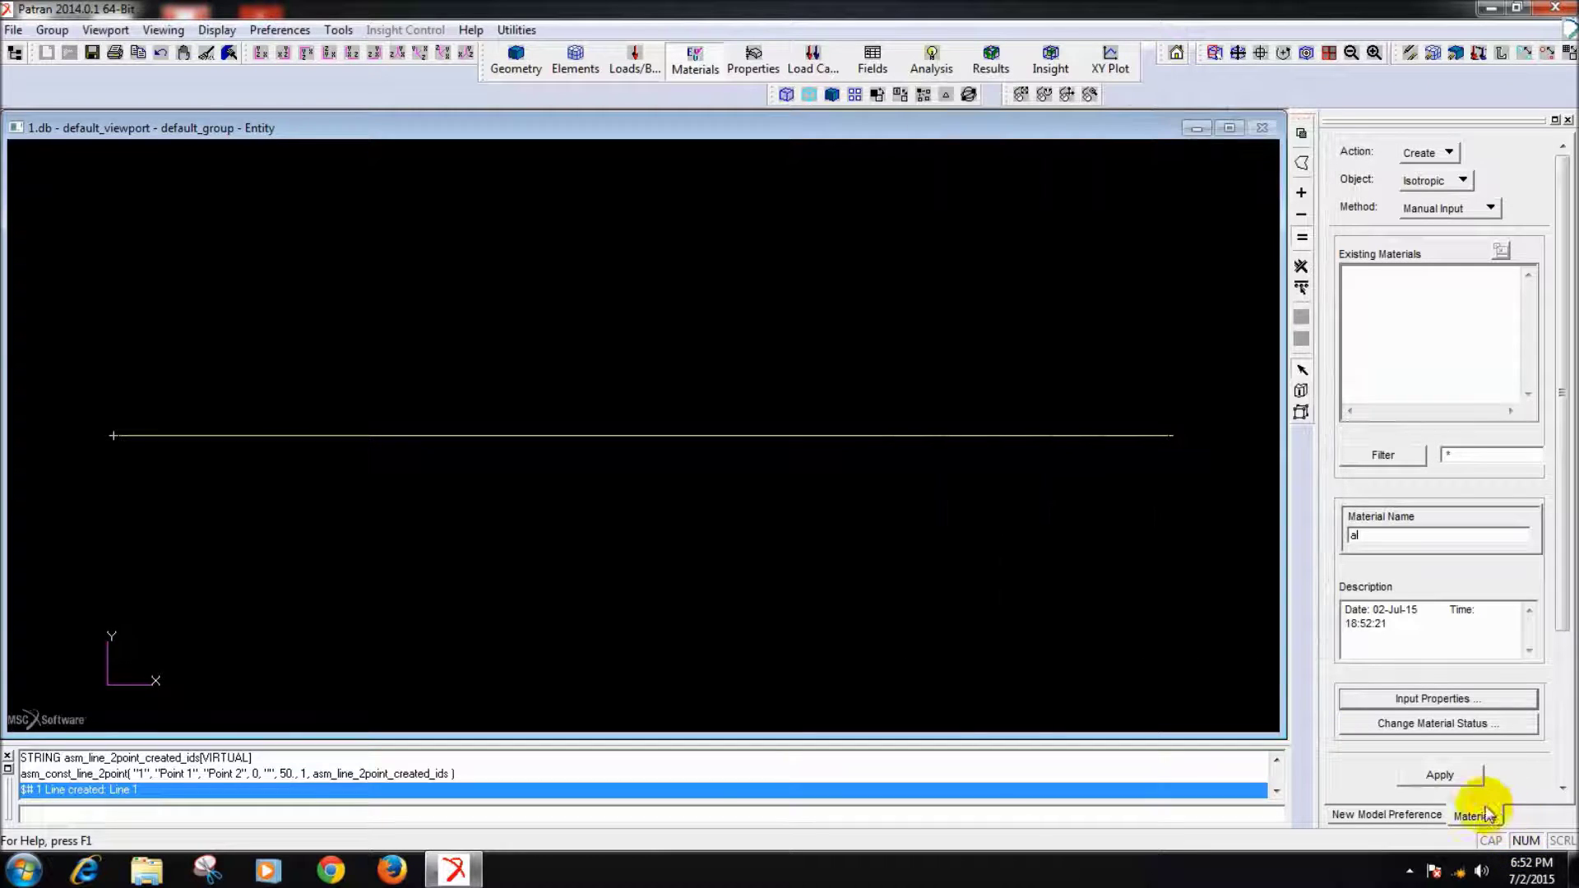
{"action": "left_click", "coordinate": [1440, 775]}
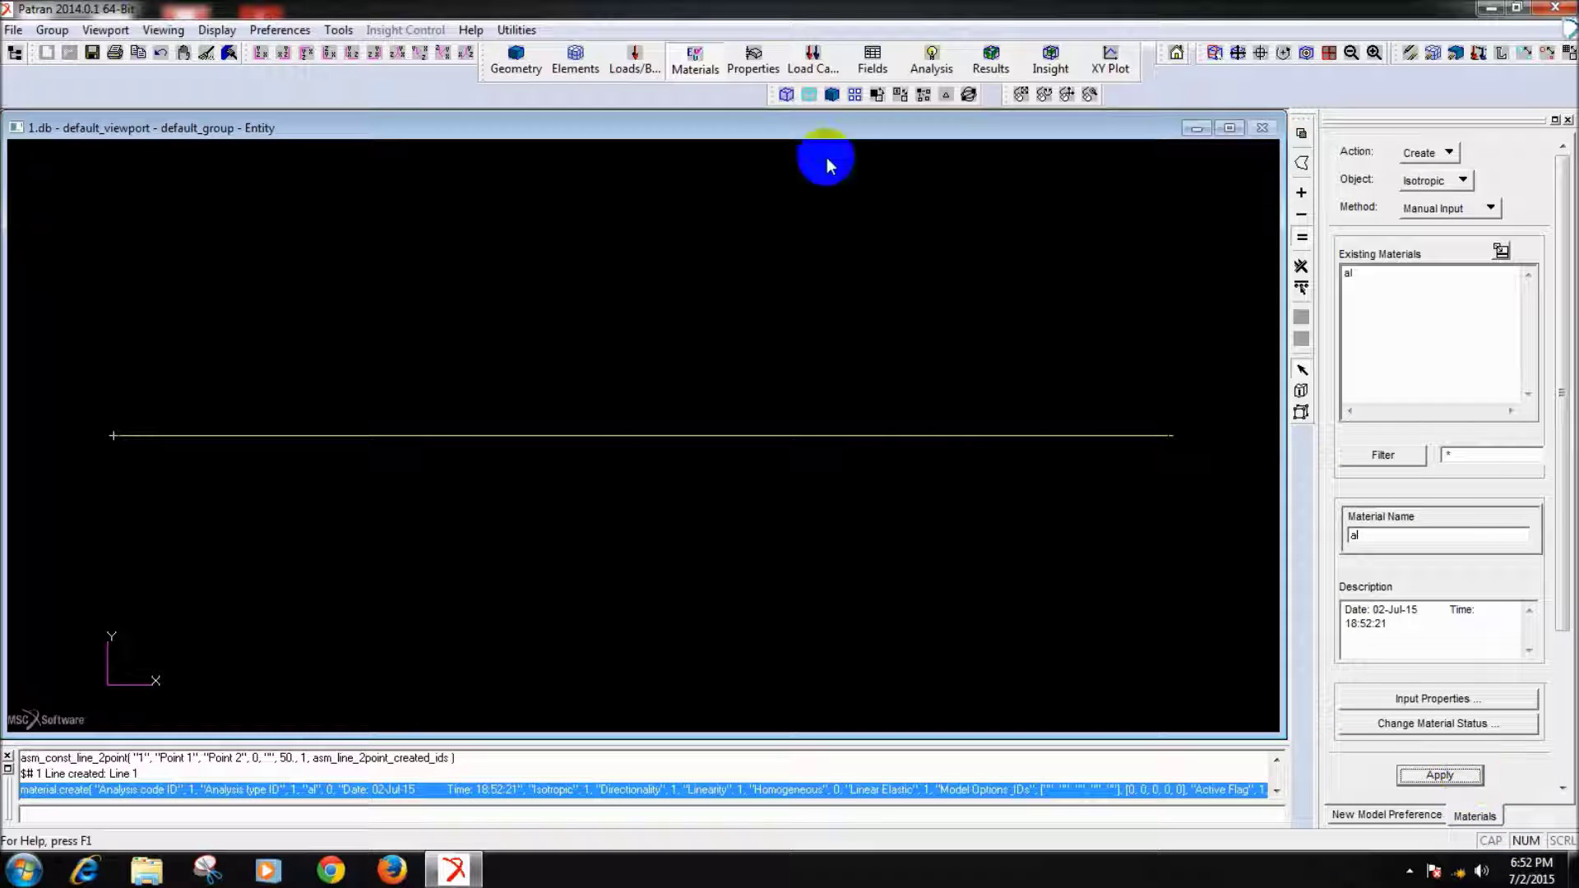
- Mesh the beam curve into 10 bar elements and show the nodes as markers
{"action": "left_click", "coordinate": [752, 62]}
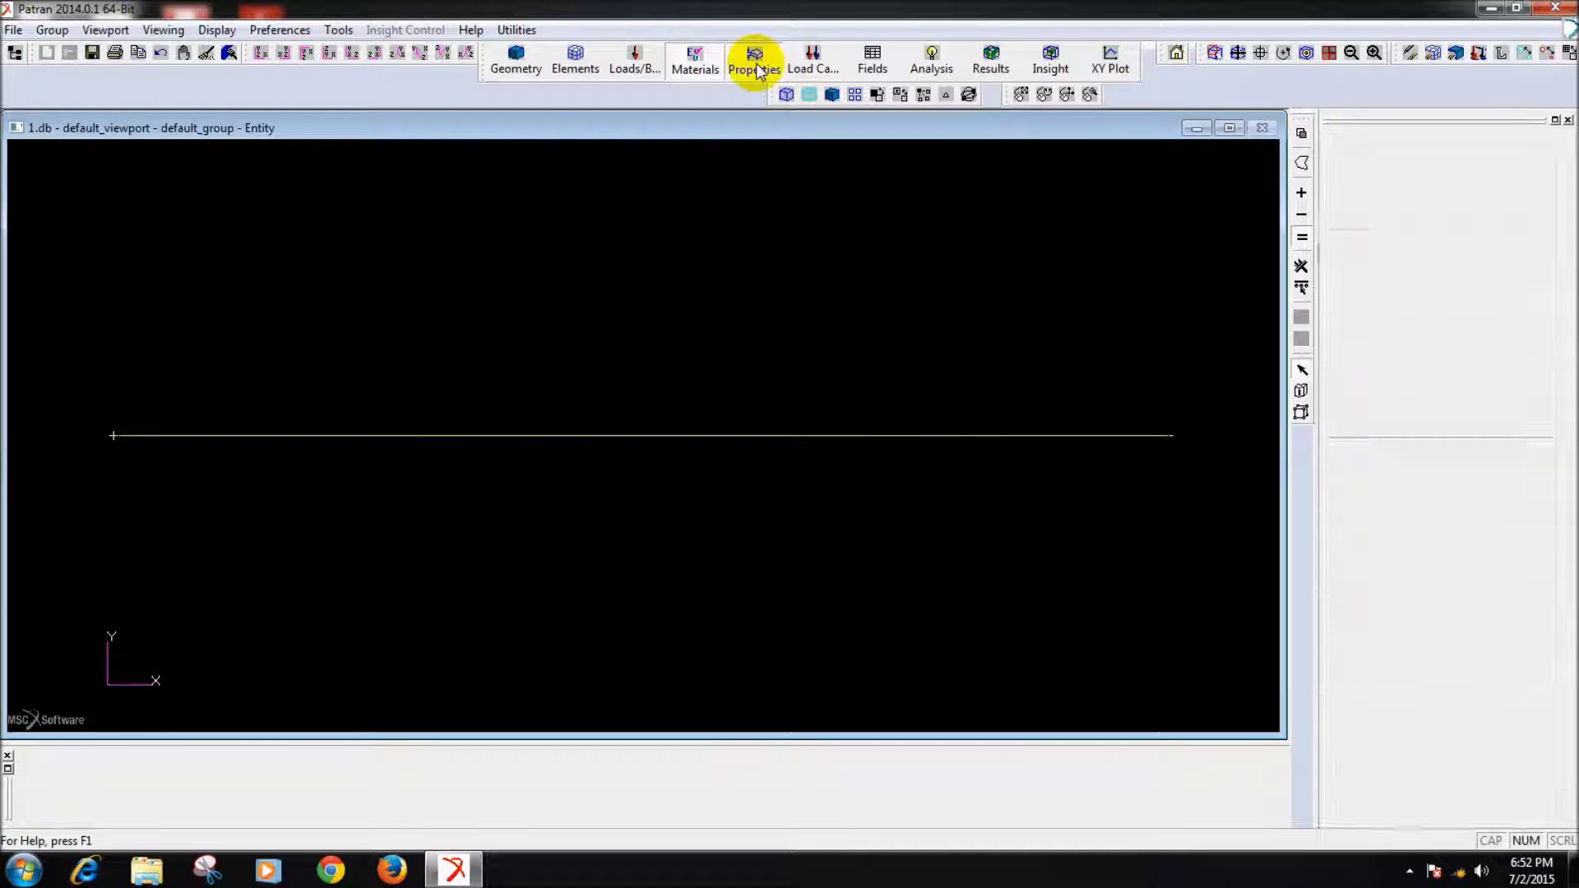
{"action": "left_click", "coordinate": [588, 72]}
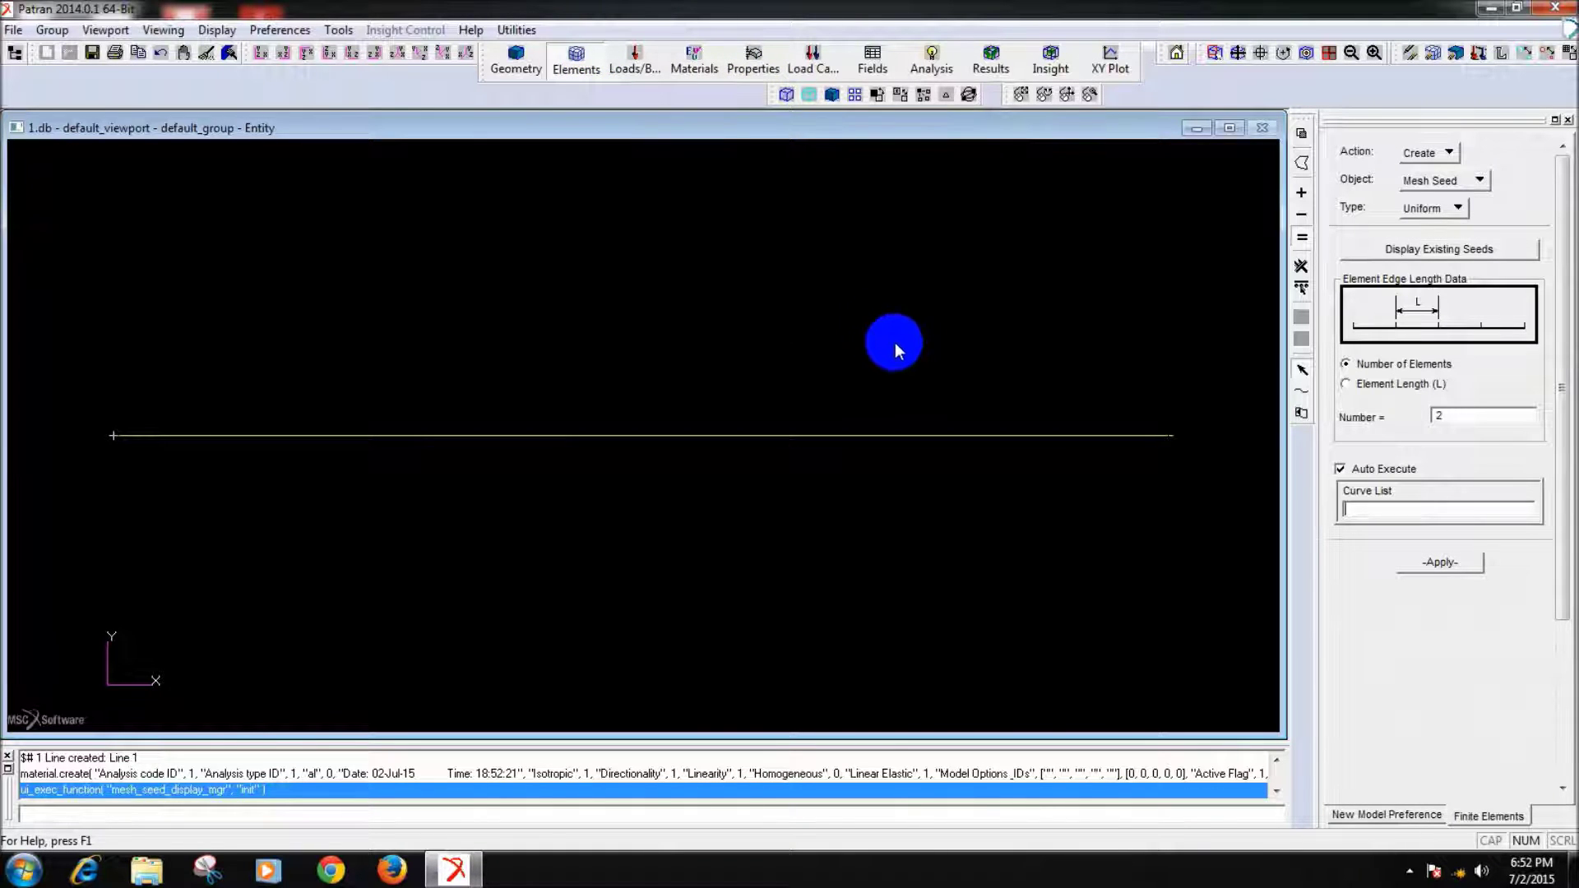
{"action": "left_click_drag", "start_coordinate": [751, 352], "coordinate": [659, 146]}
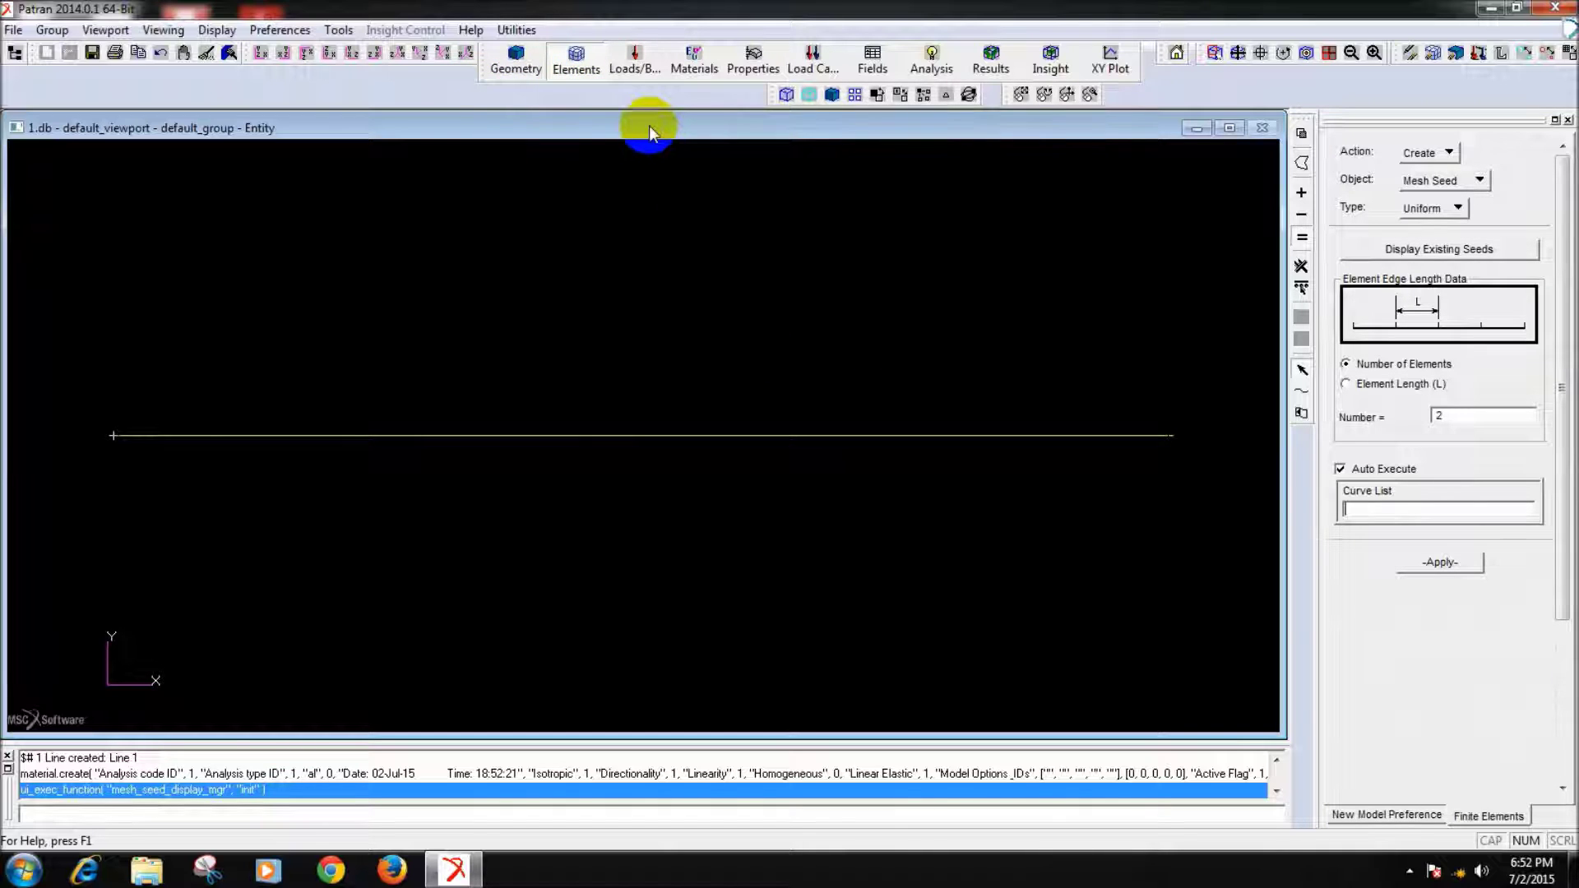
{"action": "mouse_move", "coordinate": [649, 125]}
{"action": "left_mouse_down"}
{"action": "mouse_move", "coordinate": [790, 434]}
{"action": "mouse_move", "coordinate": [1146, 331]}
{"action": "mouse_move", "coordinate": [1481, 194]}
{"action": "left_mouse_up"}
{"action": "left_click", "coordinate": [1441, 196]}
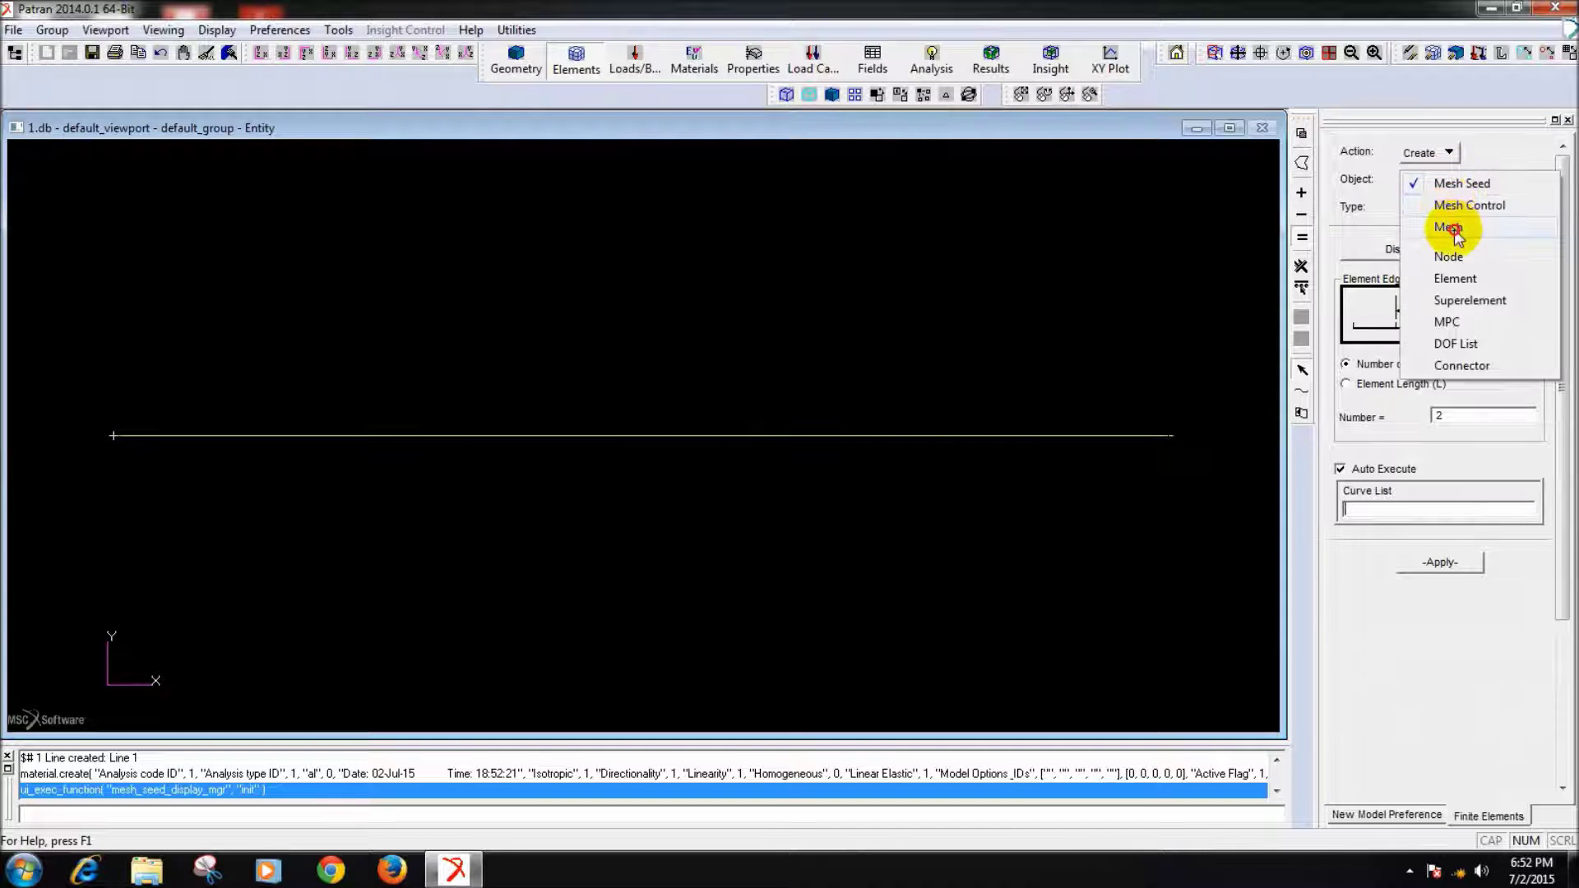
{"action": "left_click", "coordinate": [1445, 224]}
{"action": "left_click", "coordinate": [1436, 211]}
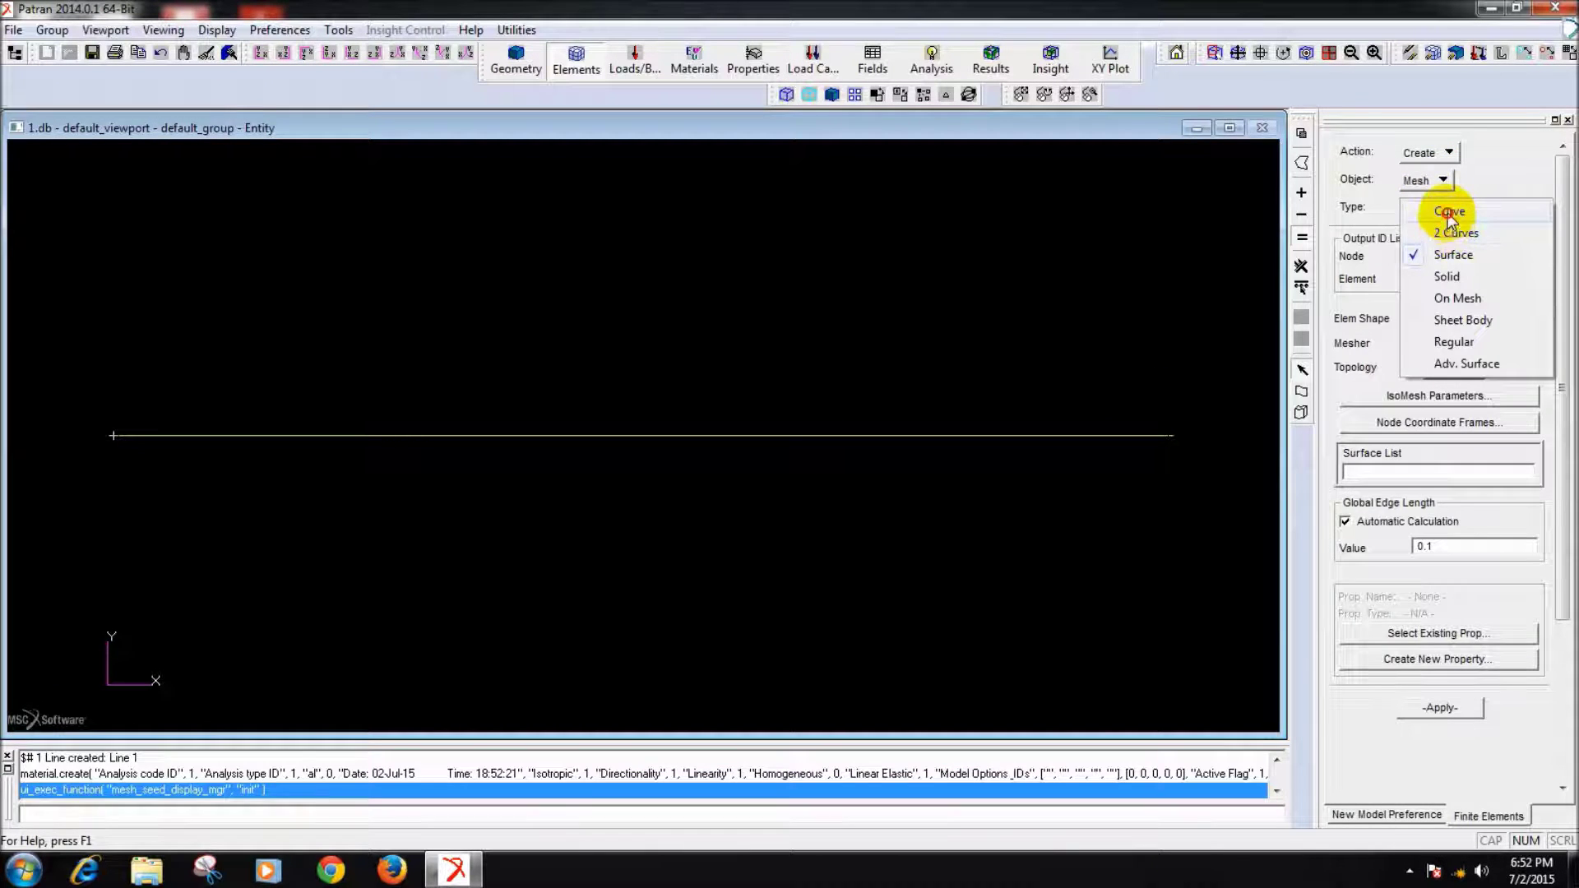
{"action": "left_click", "coordinate": [1441, 216]}
{"action": "left_click", "coordinate": [672, 440]}
{"action": "left_click", "coordinate": [1413, 631]}
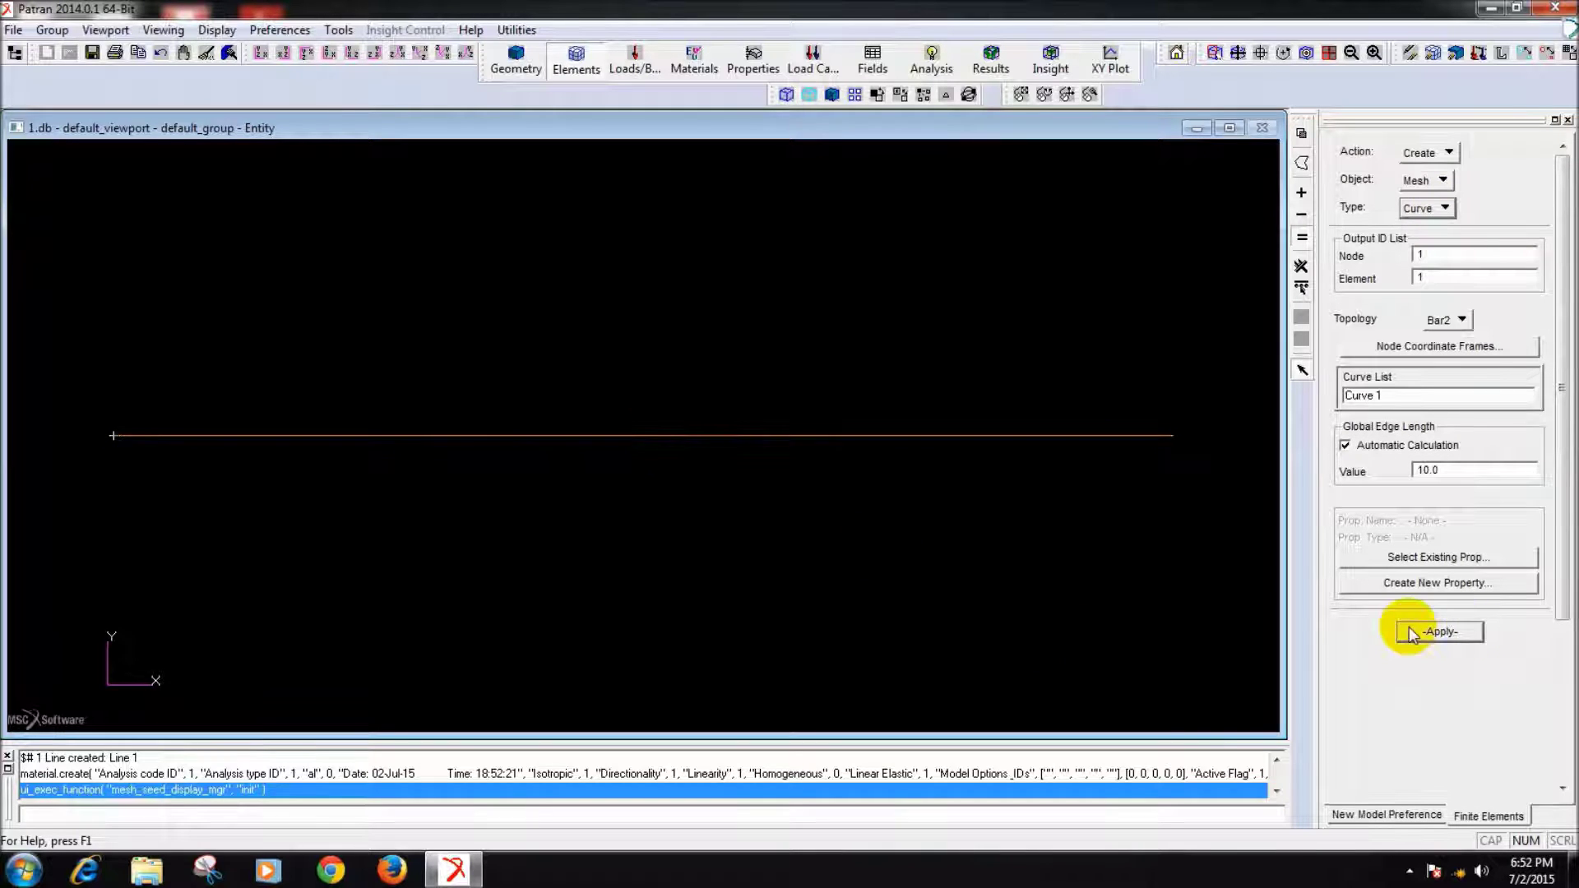
{"action": "left_click", "coordinate": [826, 551]}
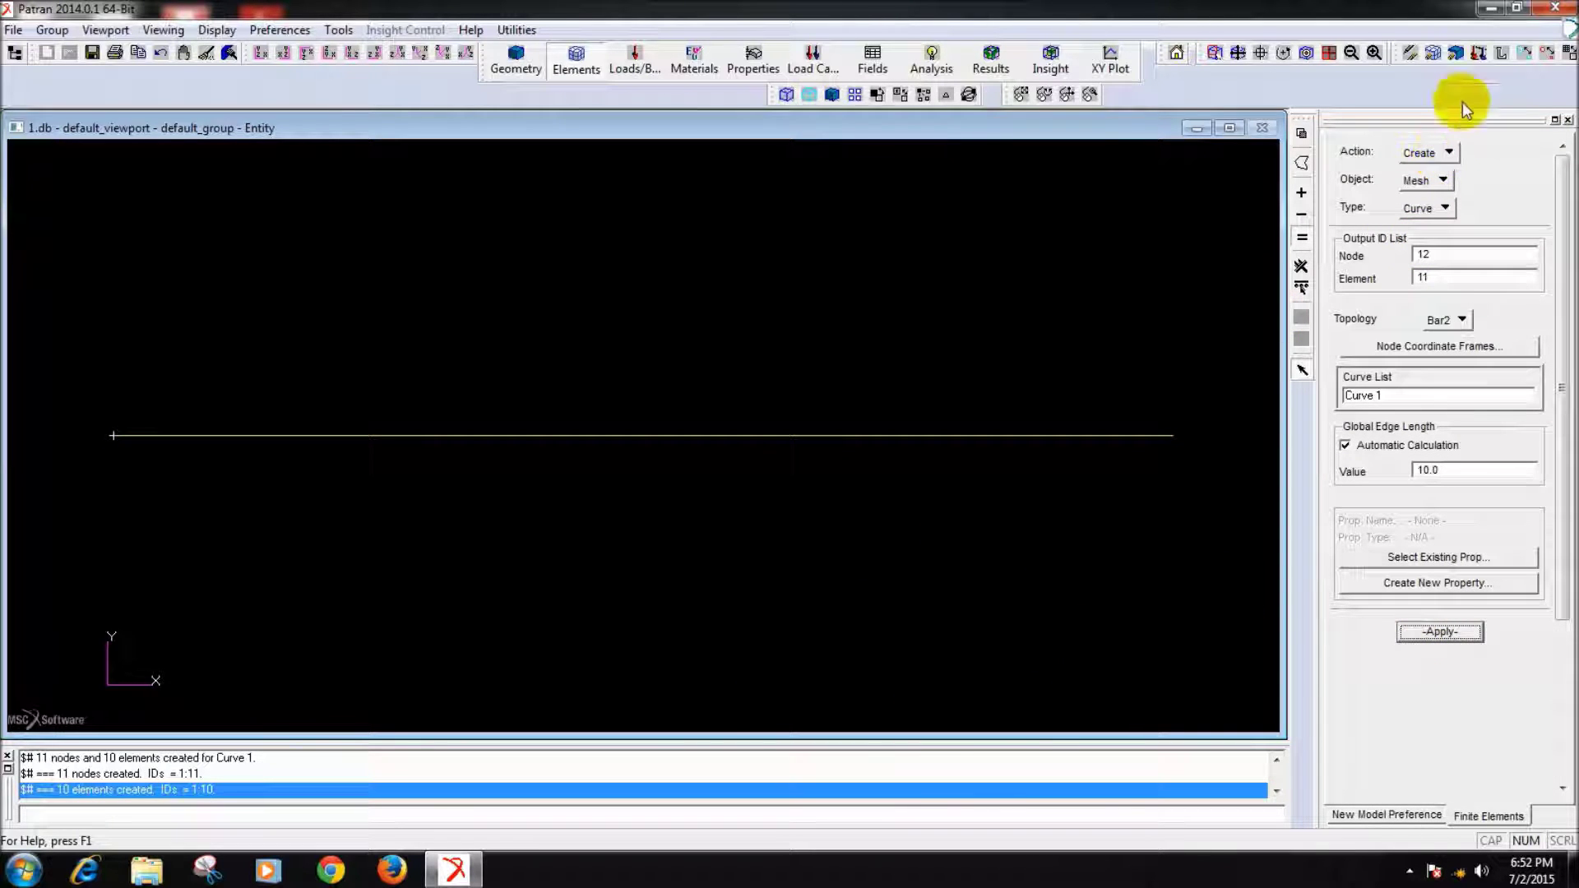
{"action": "left_click", "coordinate": [1535, 60]}
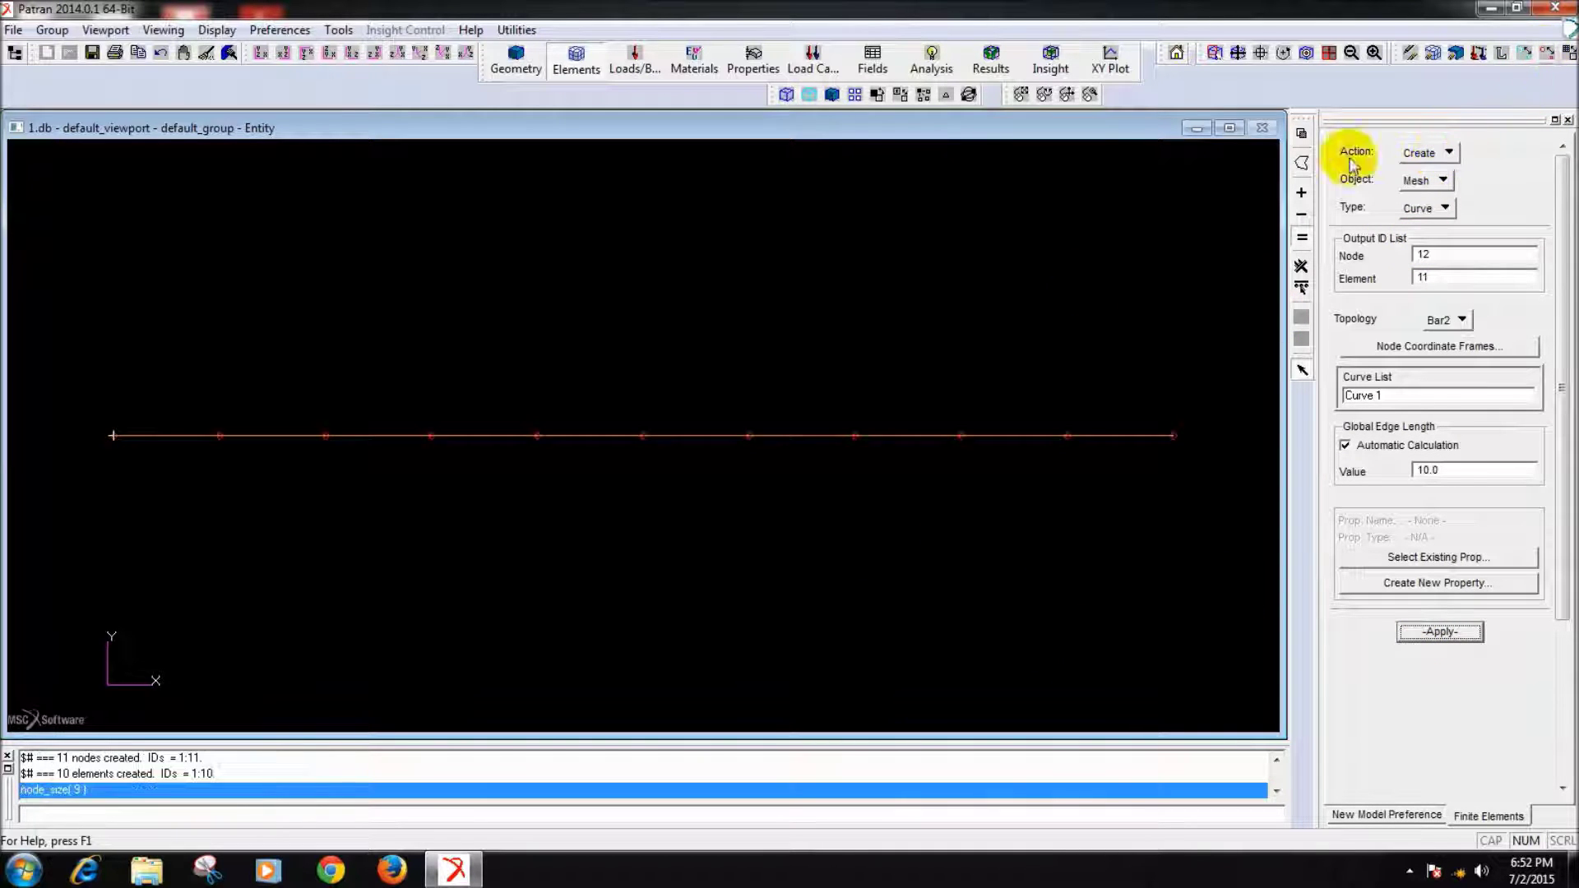
- Undo that mesh and remesh Curve 1 at edge length 5 into 20 bars with 21 nodes
{"action": "left_click", "coordinate": [159, 52]}
{"action": "left_click_drag", "start_coordinate": [1481, 470], "coordinate": [1270, 456]}
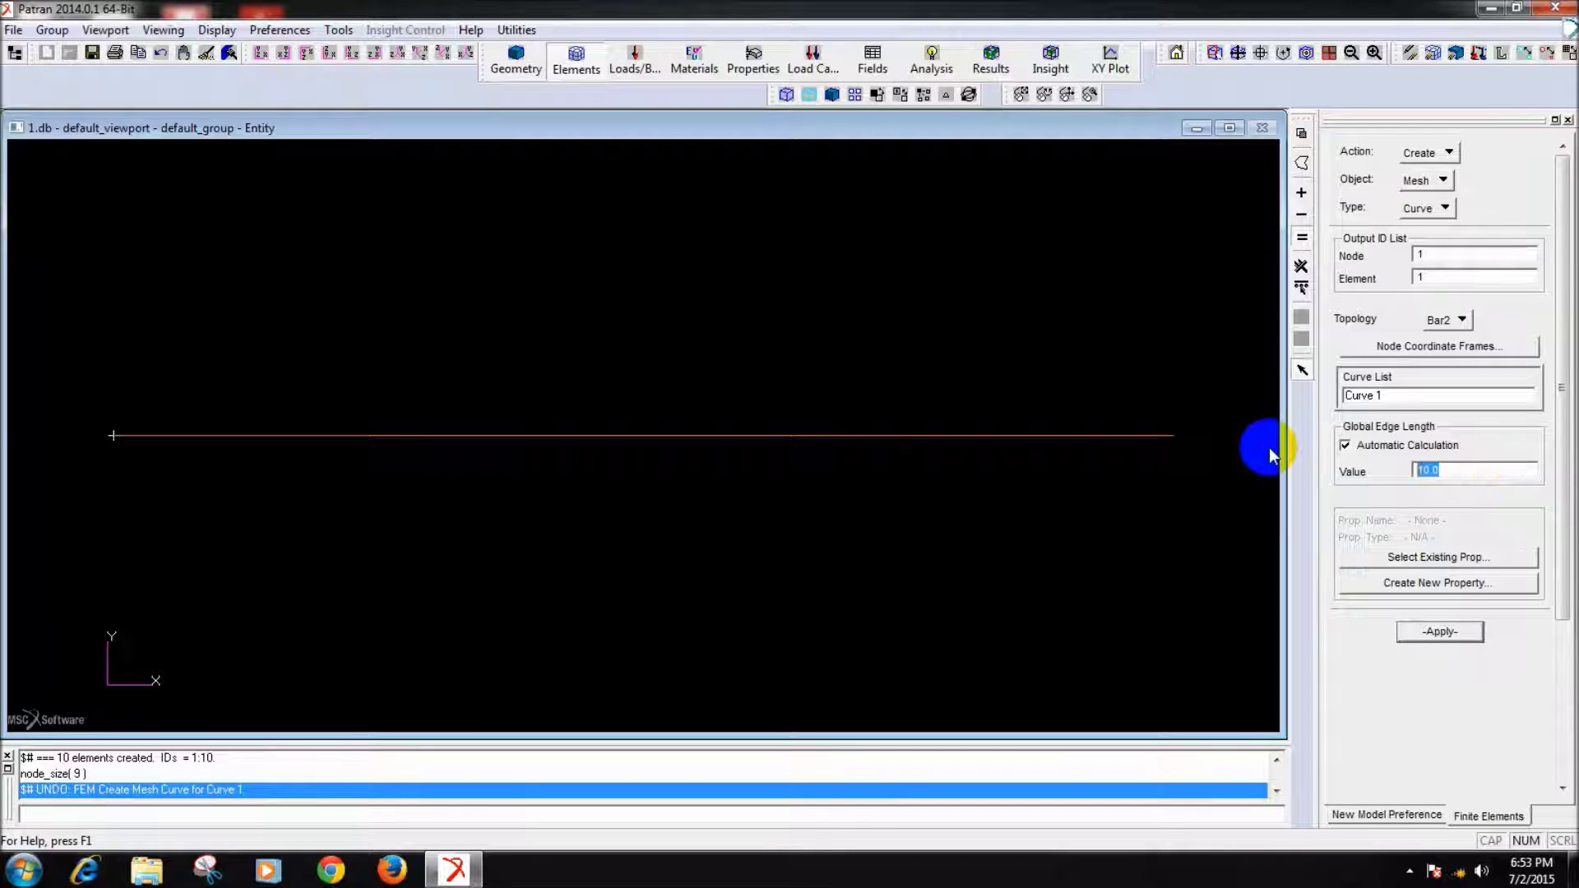
{"action": "type", "text": "5"}
{"action": "left_click", "coordinate": [1442, 632]}
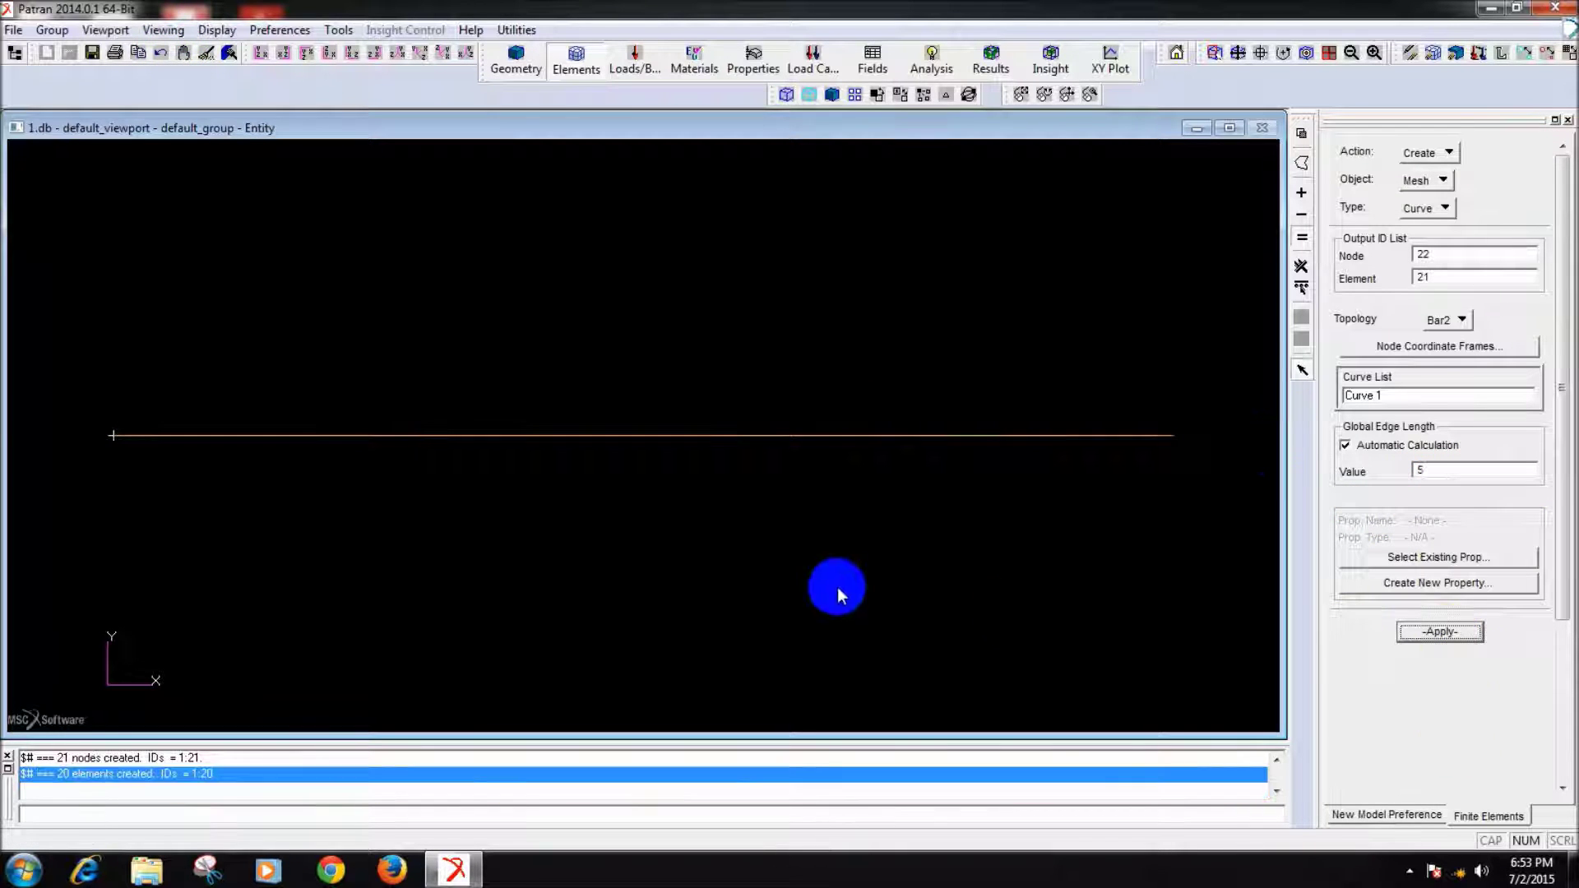
{"action": "left_click", "coordinate": [1545, 59]}
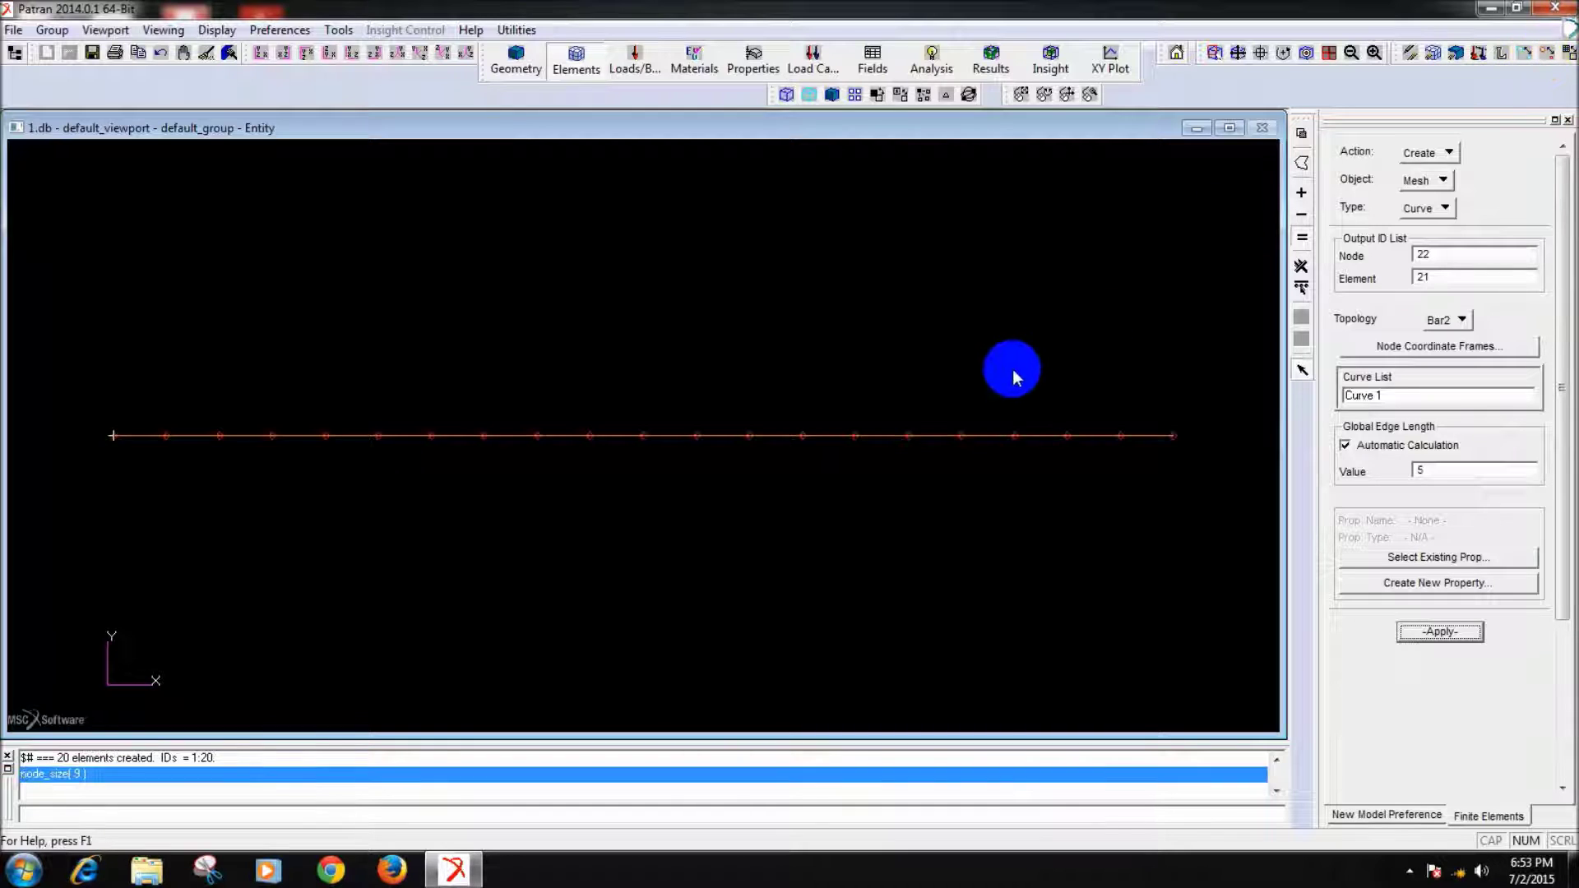
{"action": "left_click", "coordinate": [632, 59]}
- Name a displacement set 123456 with translations <0 0 0> and rotations <0 0 0>
{"action": "left_click", "coordinate": [1431, 613]}
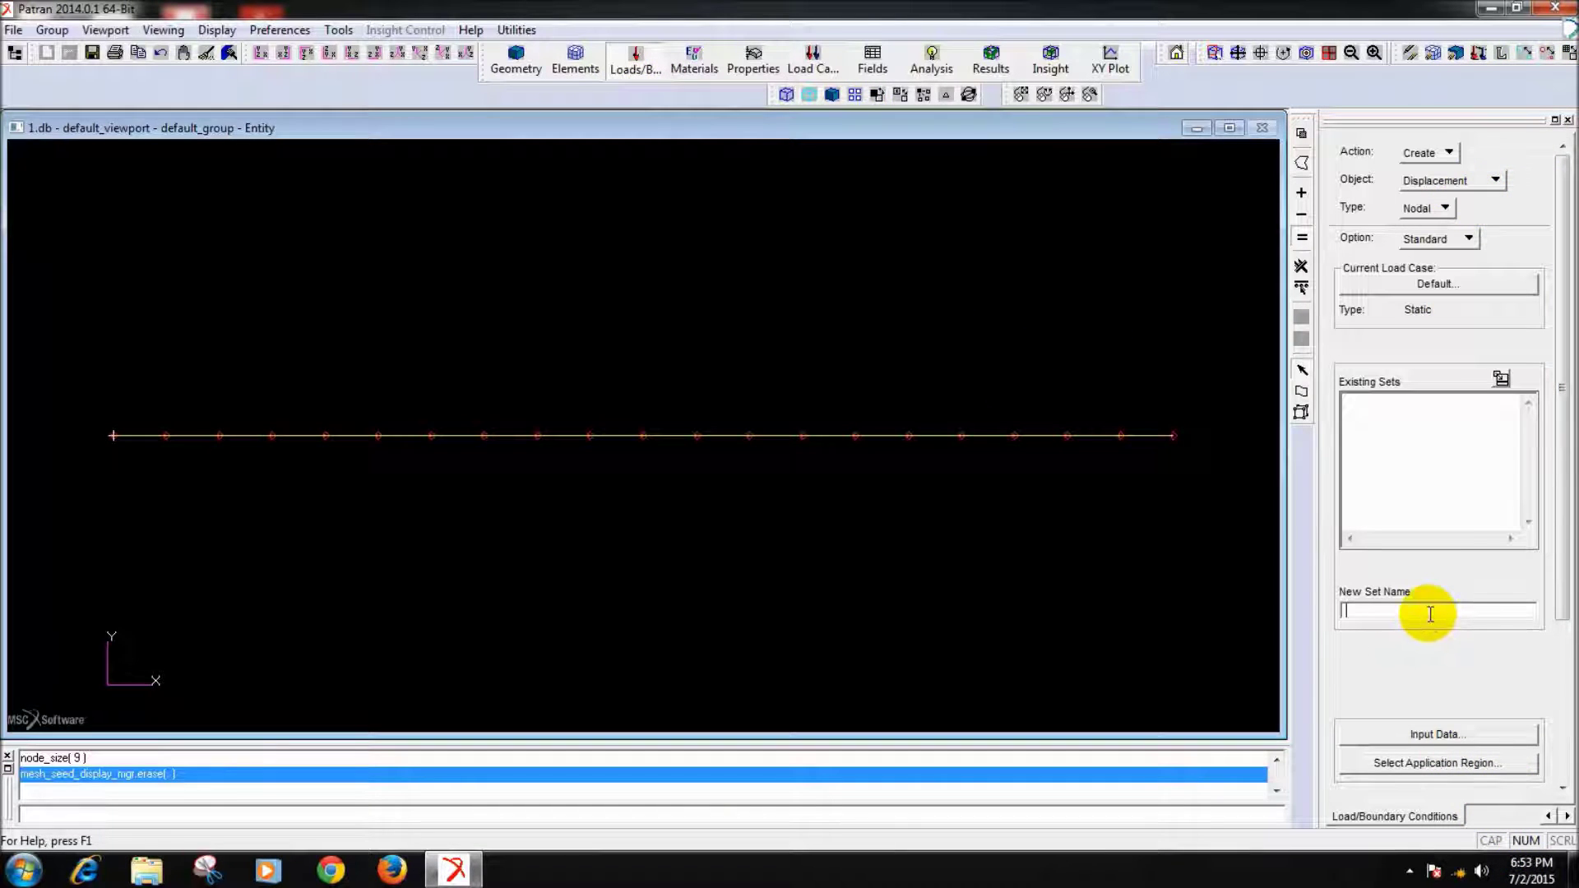
{"action": "type", "text": "123456"}
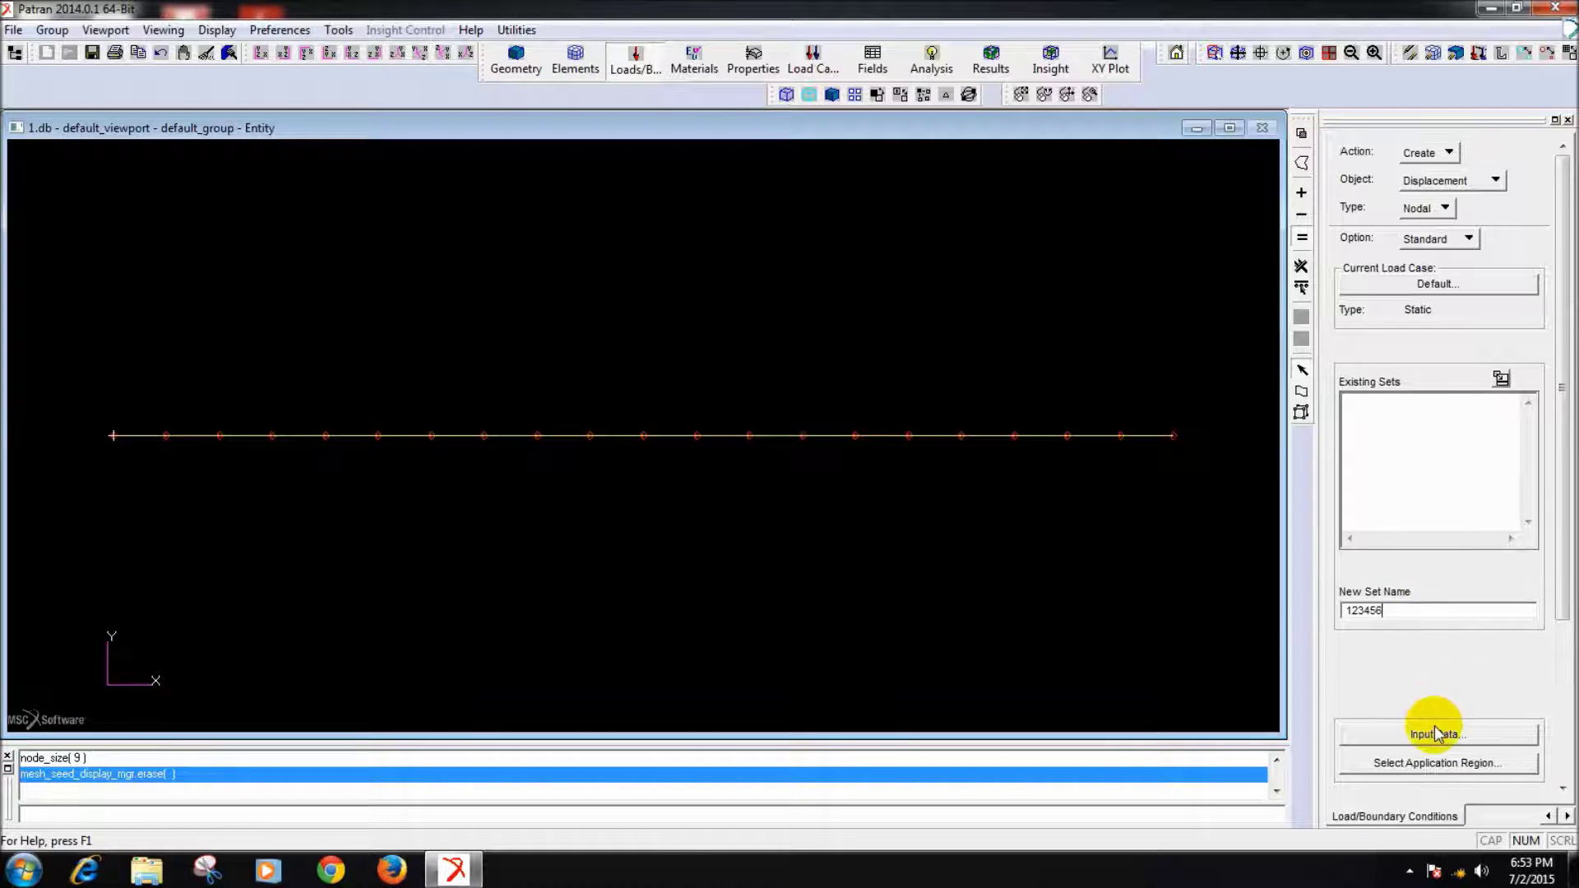
{"action": "left_click", "coordinate": [1436, 733]}
{"action": "left_click", "coordinate": [1155, 206]}
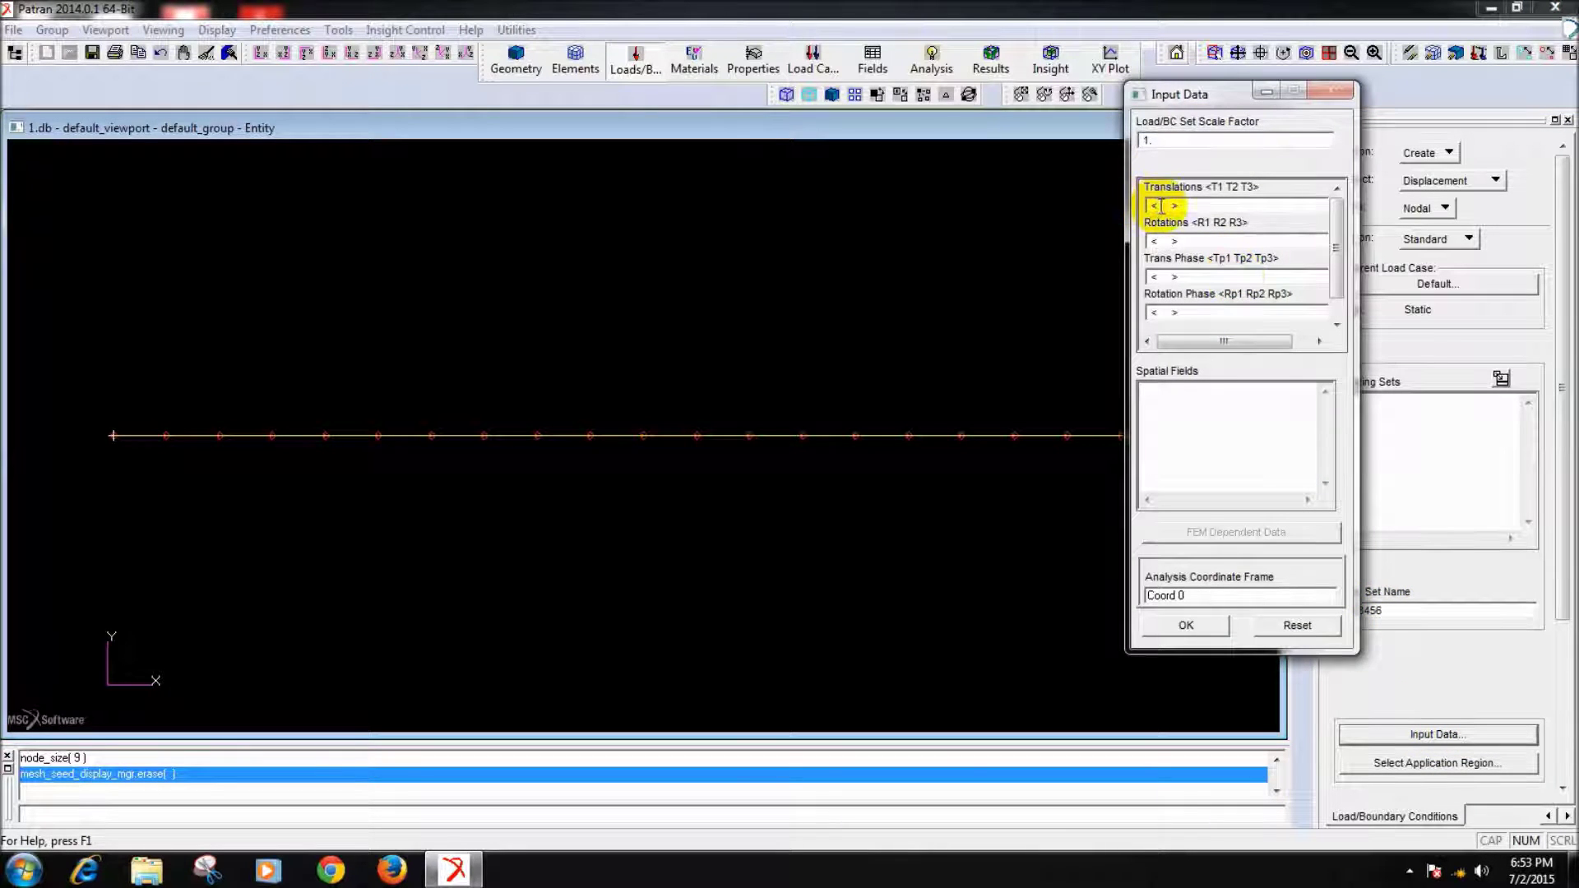
{"action": "type", "text": "0 0 0"}
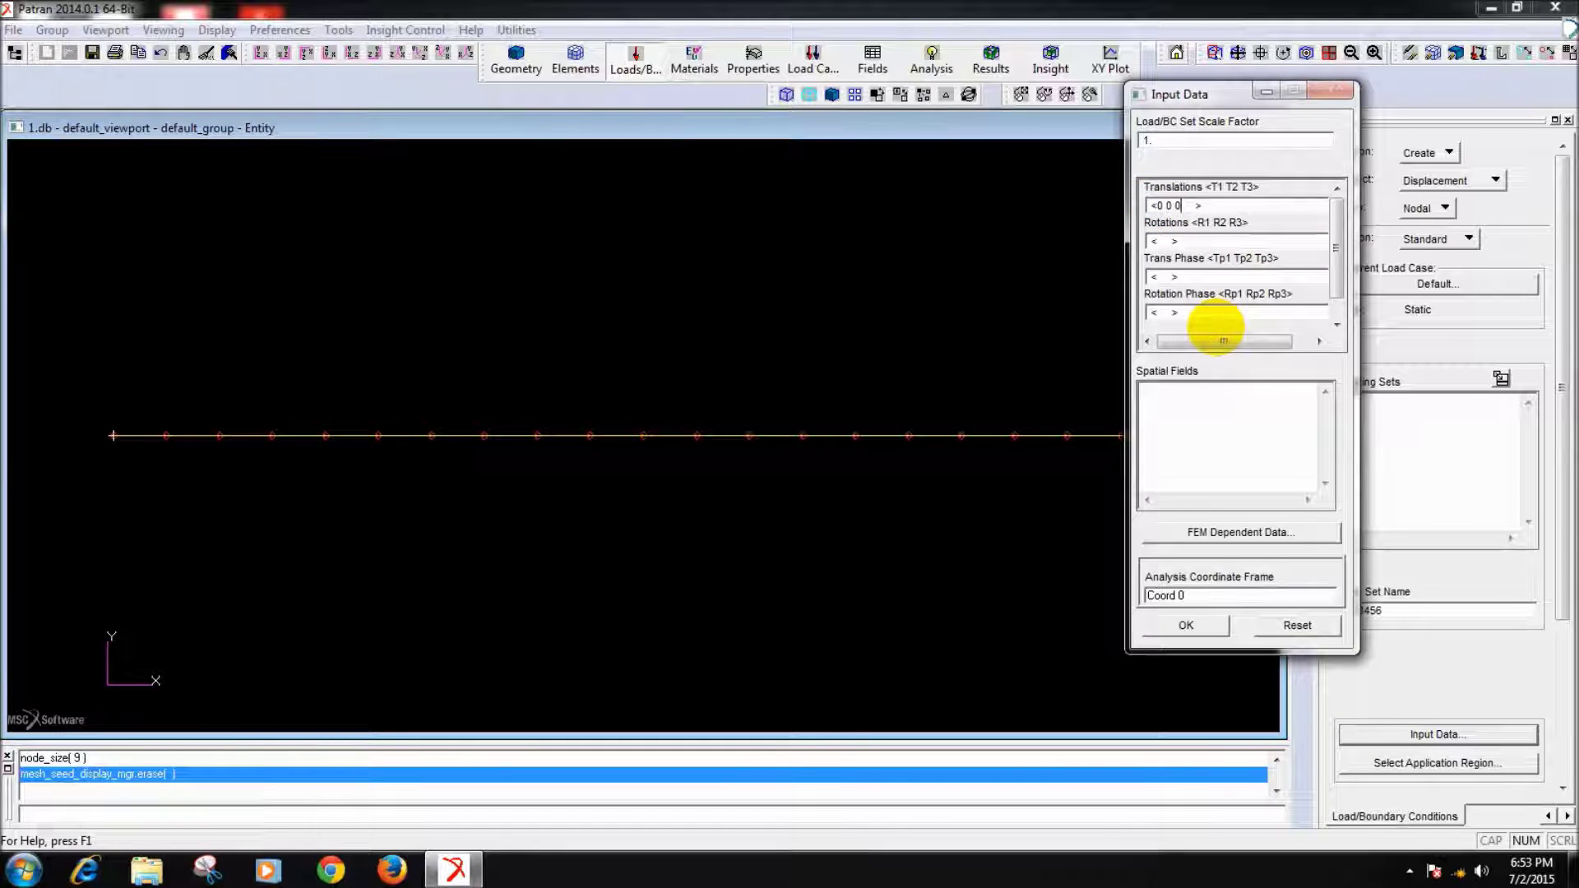
{"action": "left_click", "coordinate": [1158, 244]}
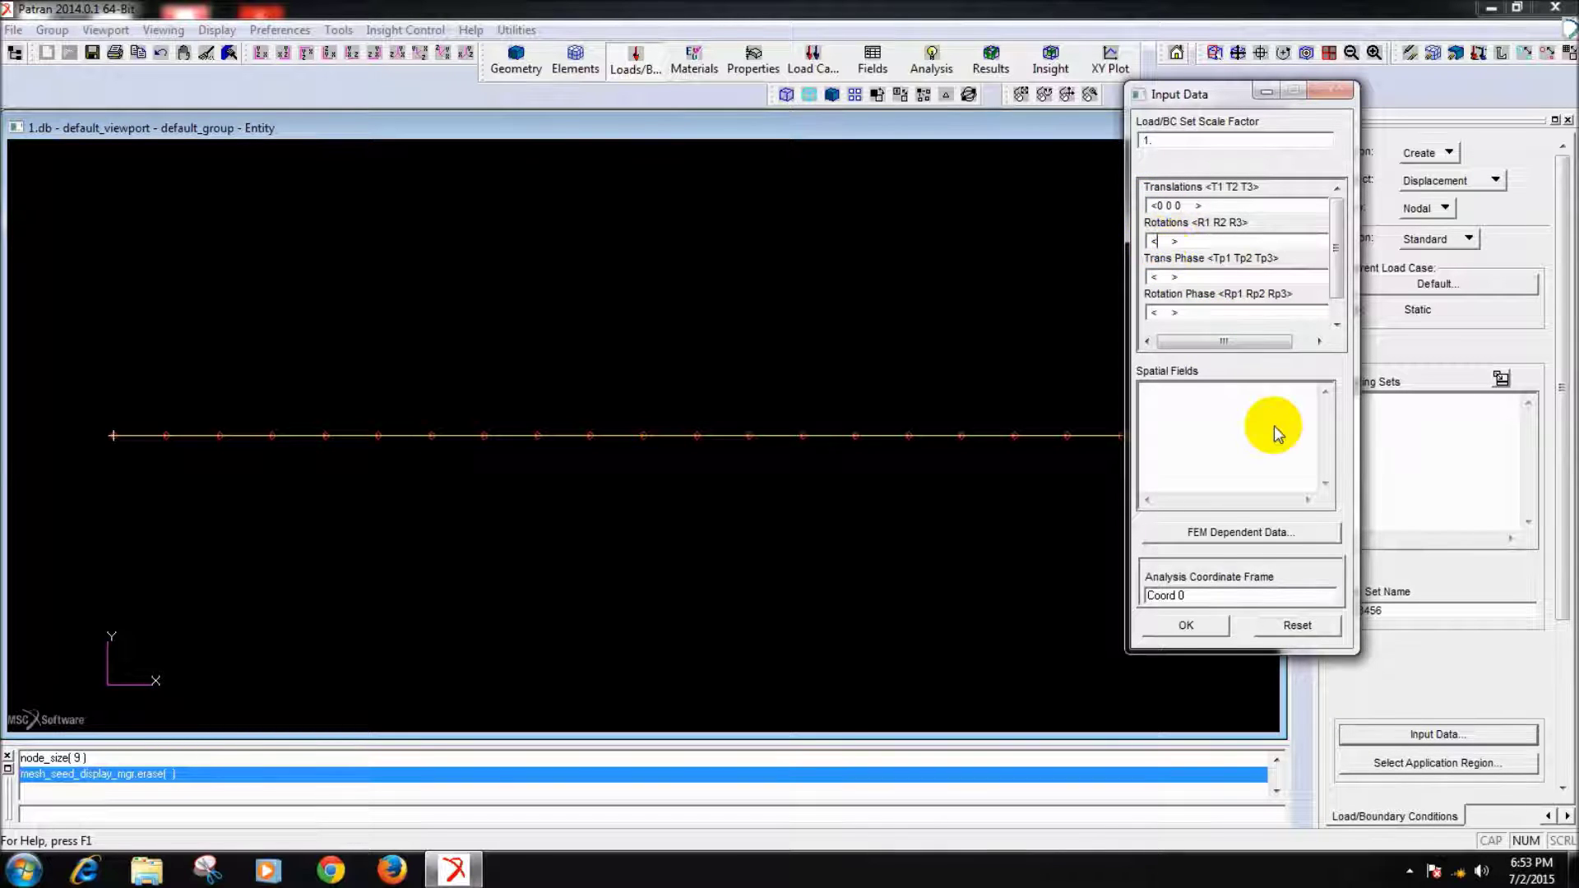
{"action": "type", "text": "0 0 0"}
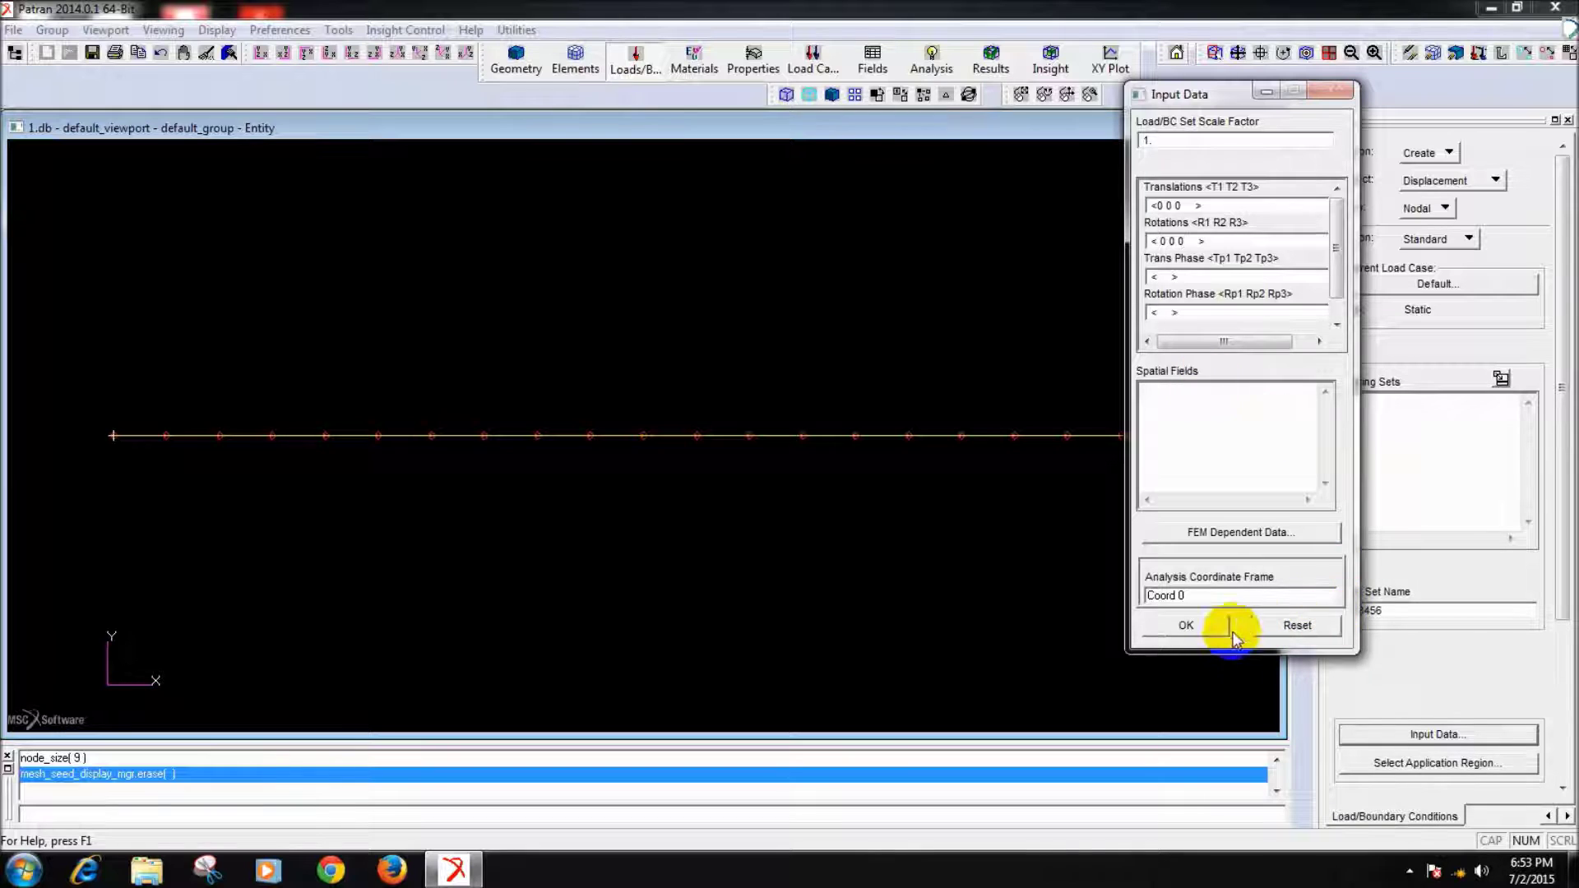
{"action": "left_click", "coordinate": [1186, 625]}
- Apply the 123456 fixed support to Node 1 at the beam's left end
{"action": "scroll", "coordinate": [1562, 582], "scroll_direction": "down", "scroll_amount": 3}
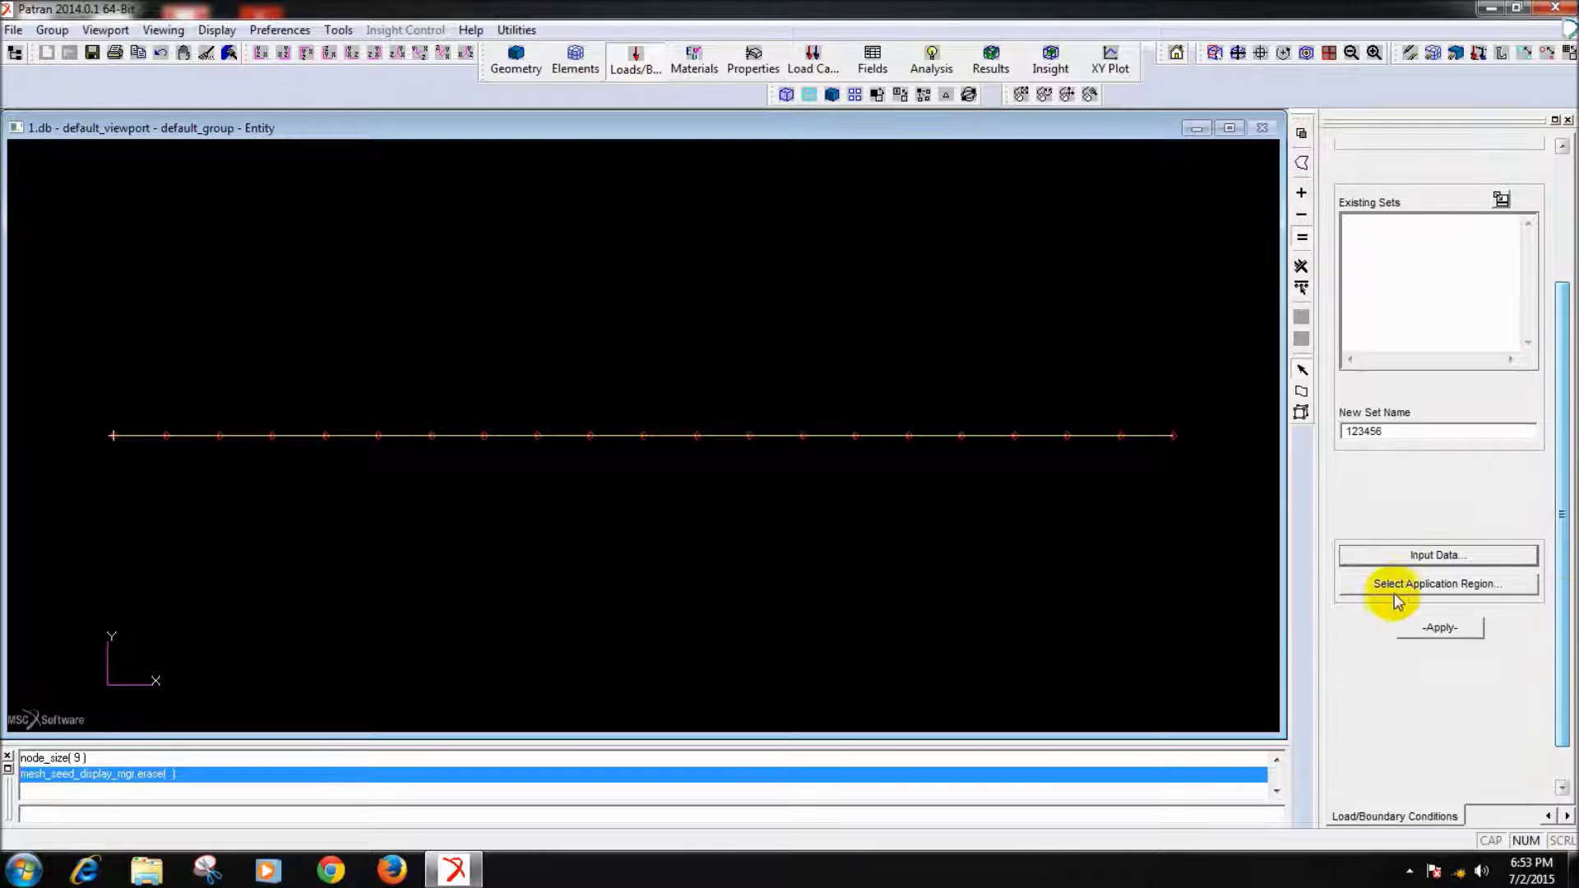
{"action": "left_click", "coordinate": [1393, 594]}
{"action": "left_click", "coordinate": [1410, 154]}
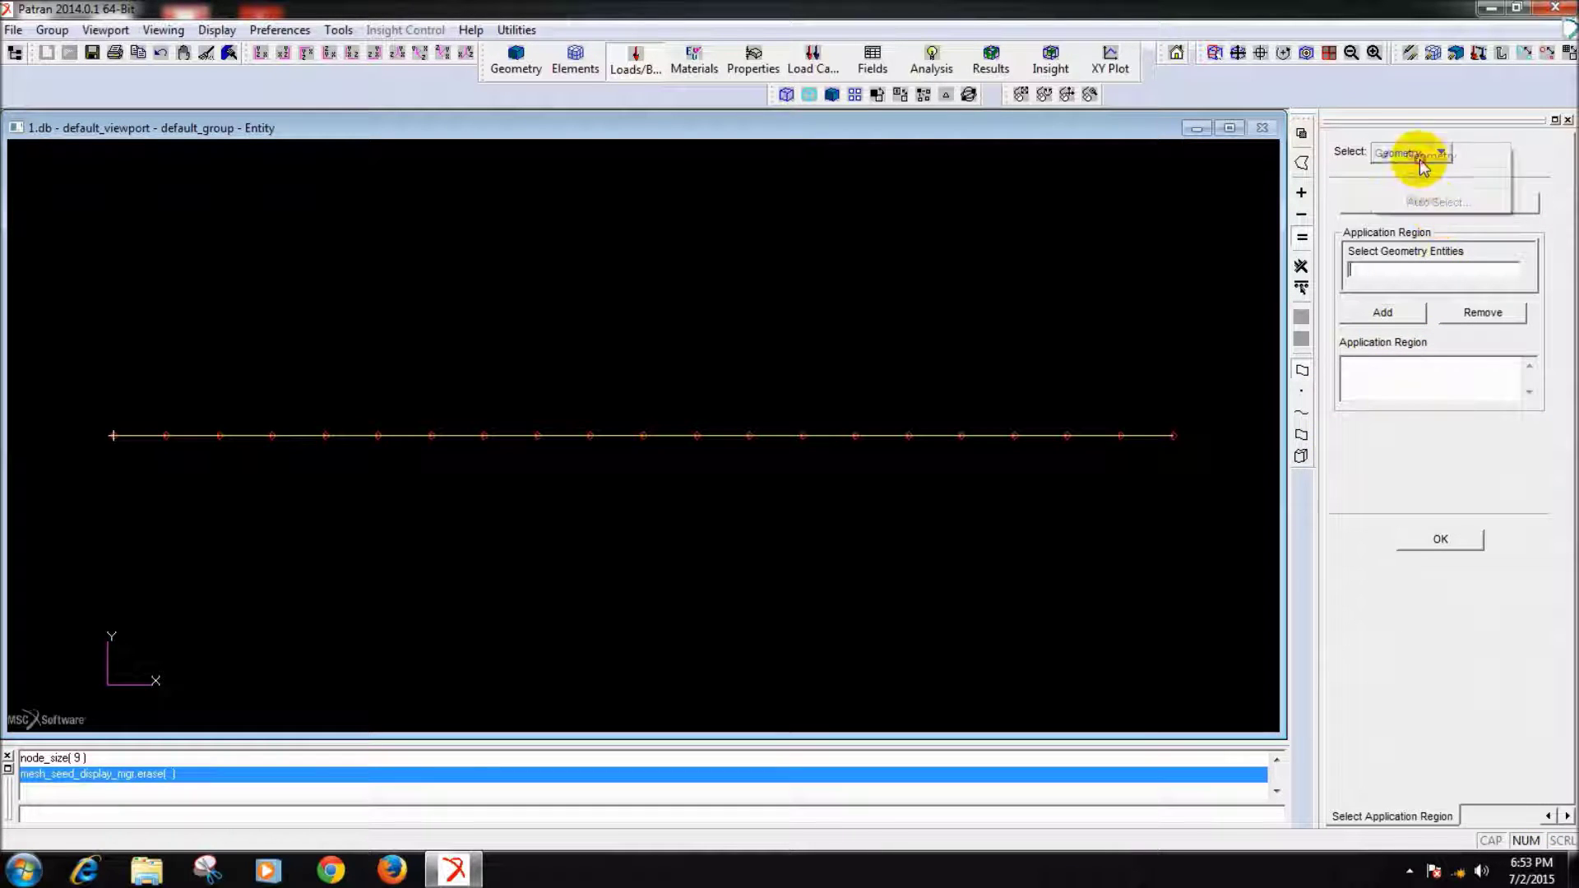
{"action": "left_click", "coordinate": [1438, 176]}
{"action": "left_click", "coordinate": [1410, 265]}
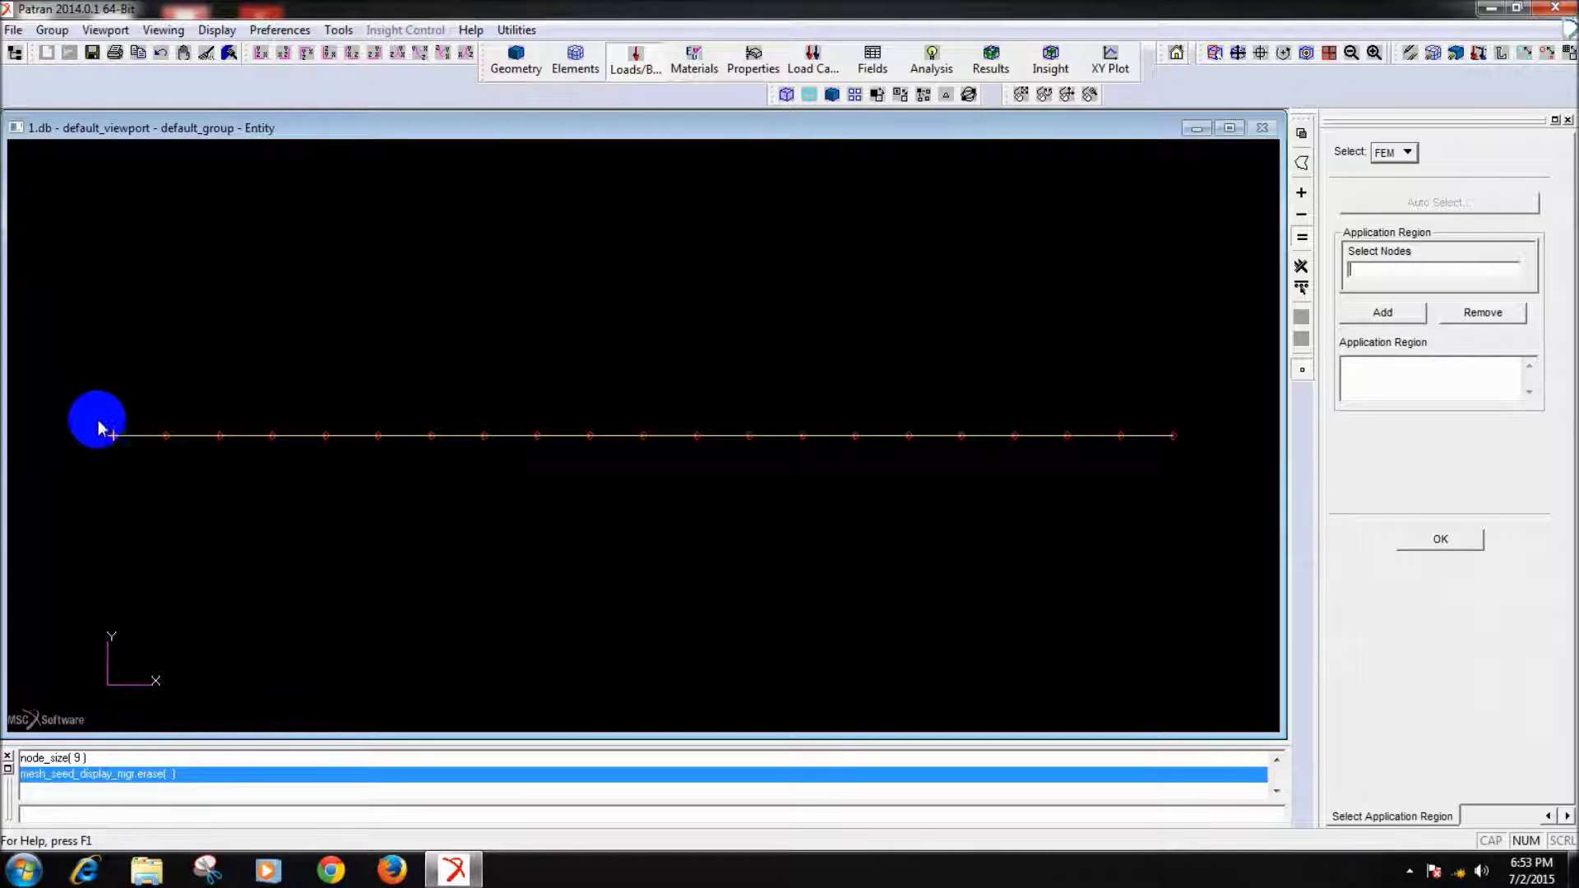
{"action": "left_click", "coordinate": [114, 436]}
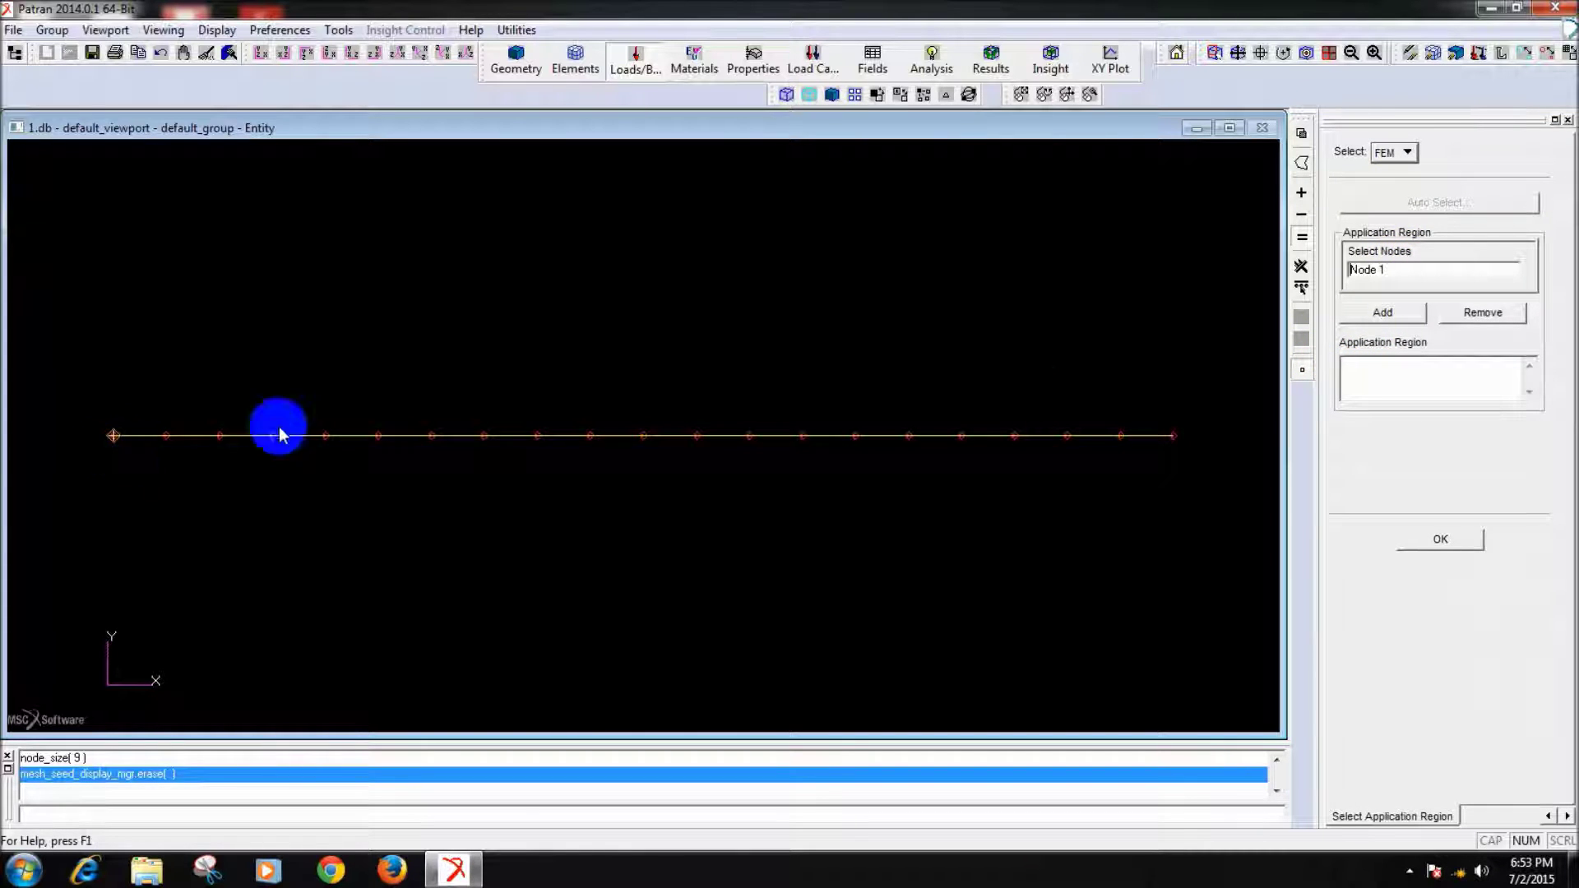
{"action": "left_click", "coordinate": [1383, 312]}
{"action": "left_click", "coordinate": [1446, 540]}
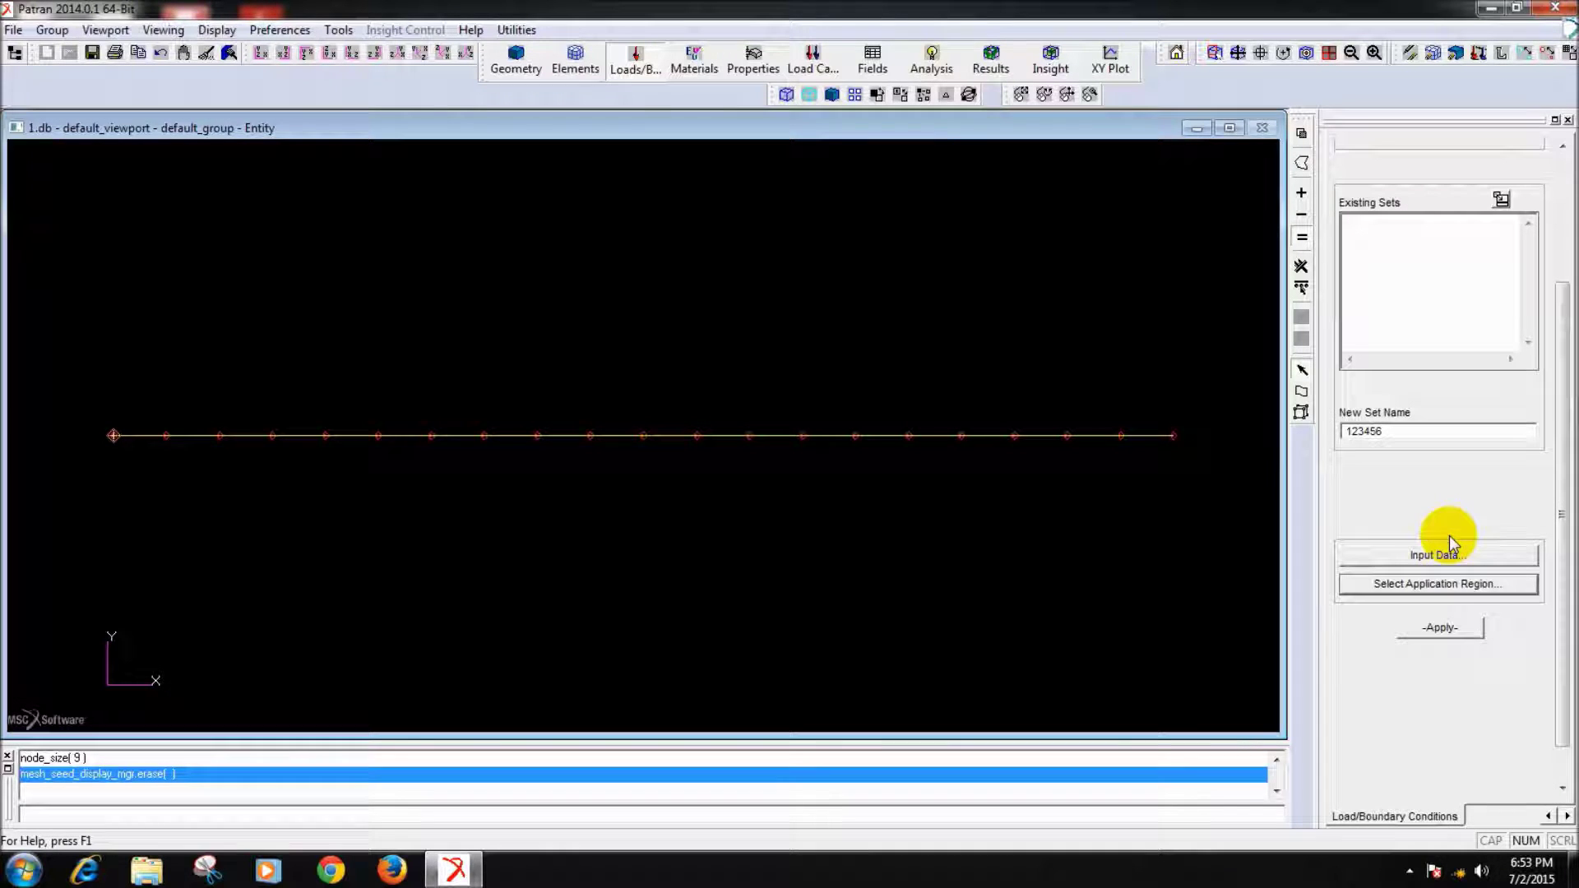
{"action": "left_click", "coordinate": [1441, 627]}
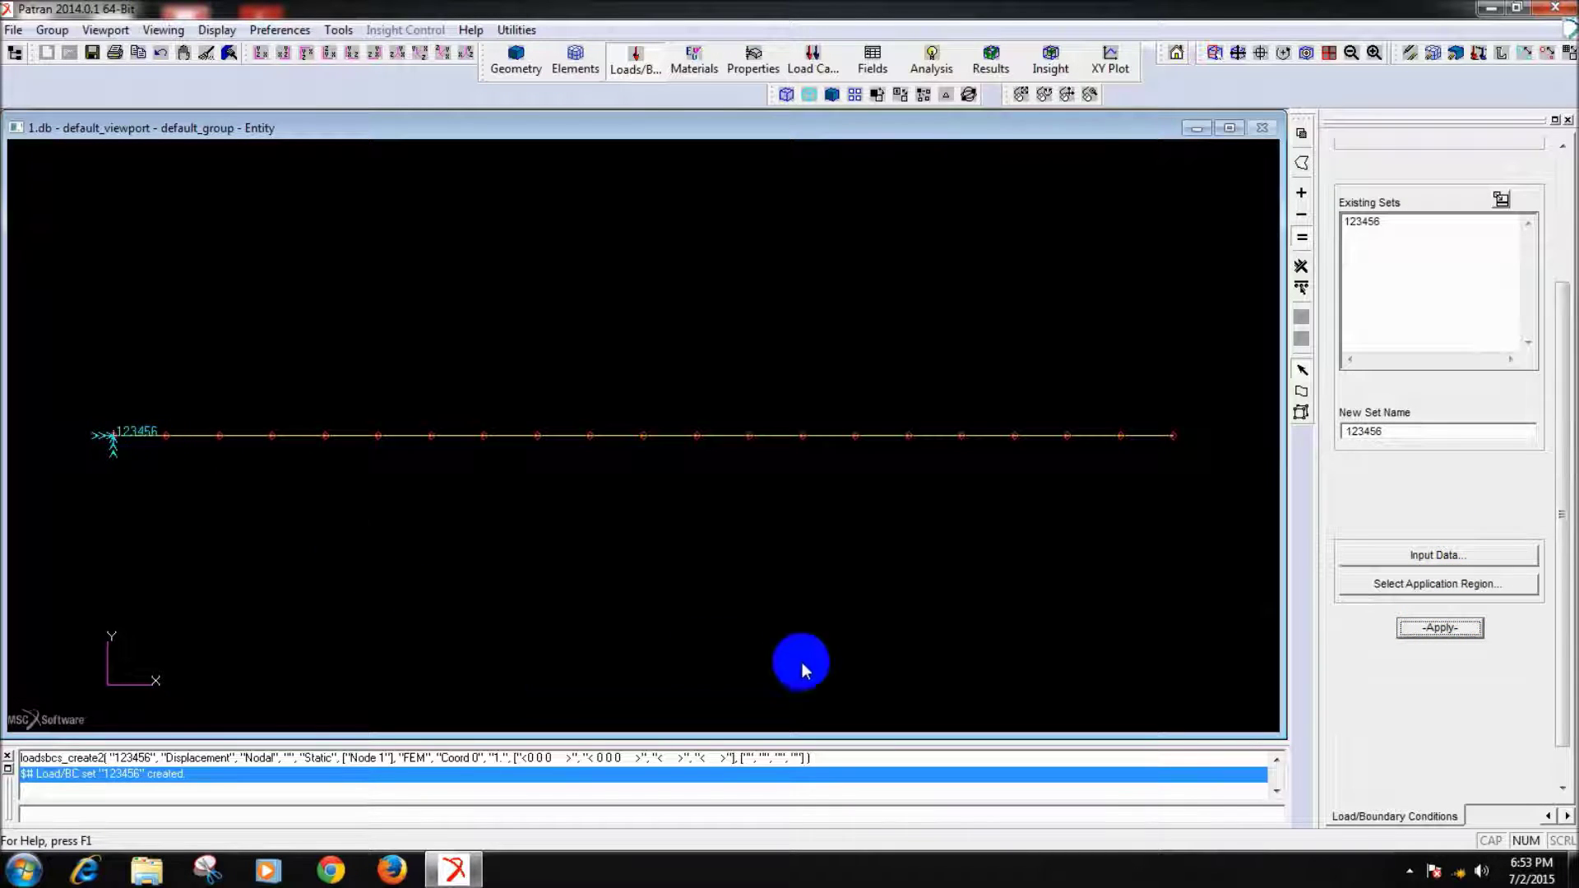
{"action": "left_click", "coordinate": [1563, 503]}
- Switch to a nodal force set with components <0 -100 0>
{"action": "left_click_drag", "start_coordinate": [1563, 503], "coordinate": [1474, 233]}
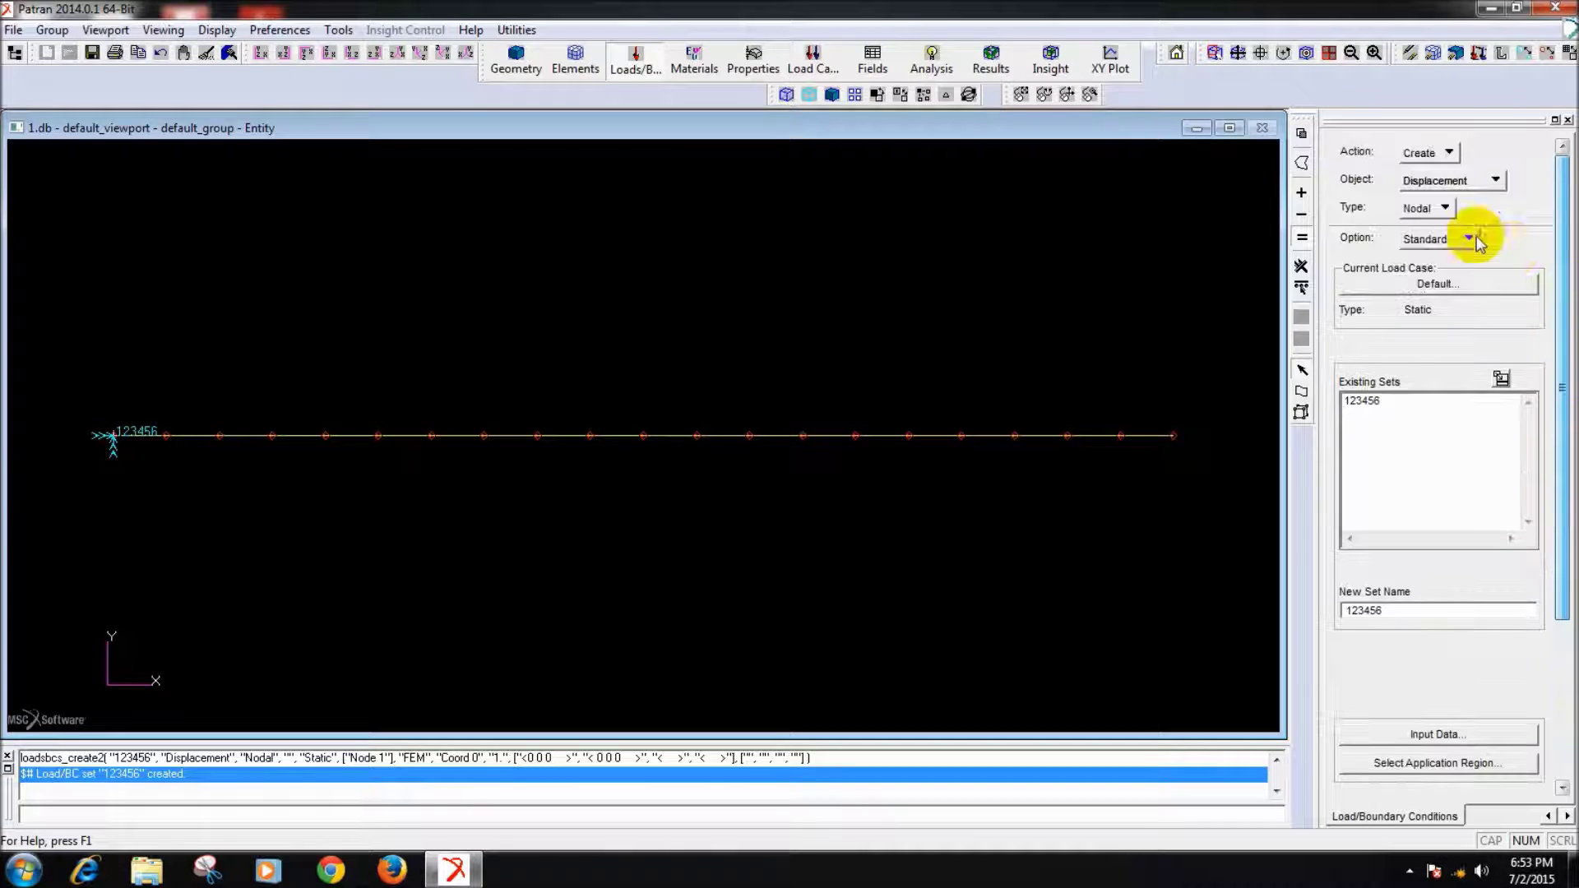
{"action": "left_click", "coordinate": [1491, 180]}
{"action": "left_click", "coordinate": [1488, 199]}
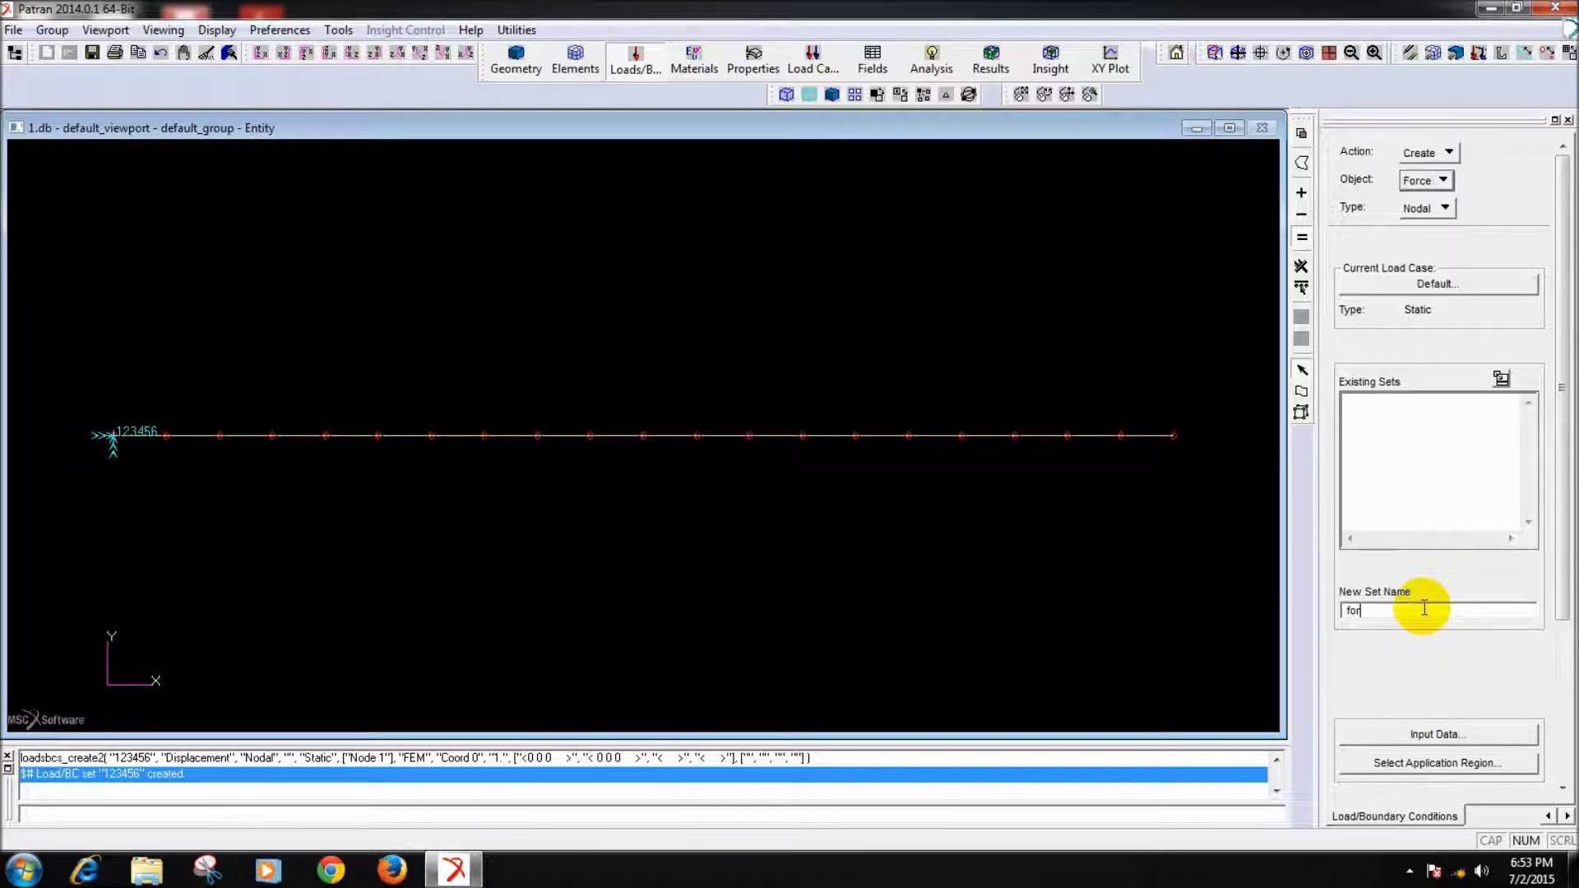
{"action": "left_click", "coordinate": [1507, 729]}
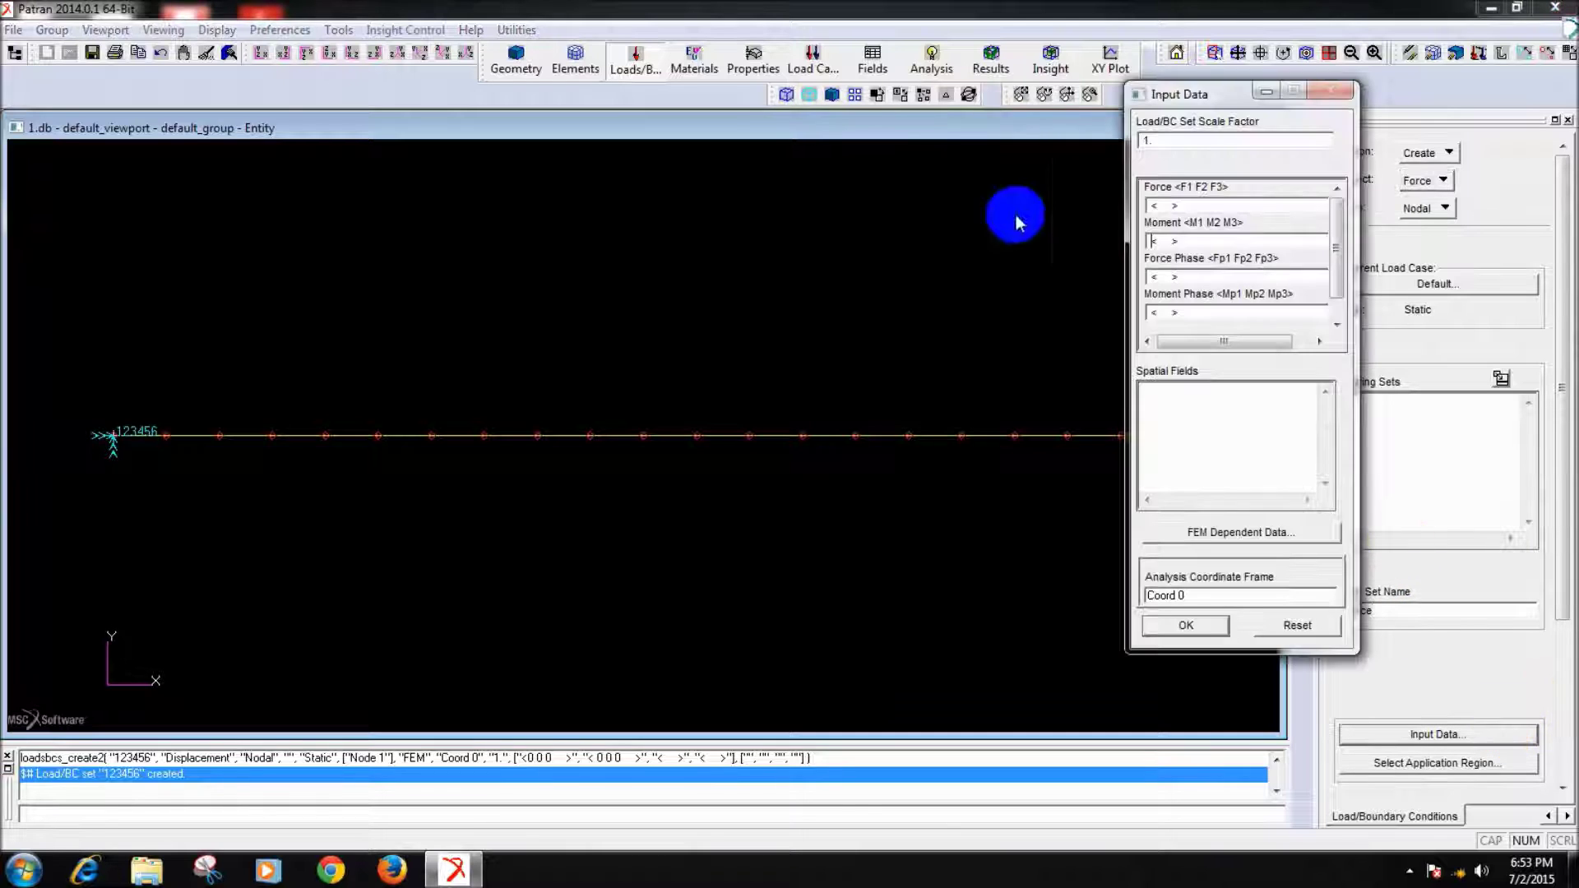
{"action": "left_click", "coordinate": [1155, 205]}
{"action": "left_click_drag", "start_coordinate": [1185, 92], "coordinate": [1387, 216]}
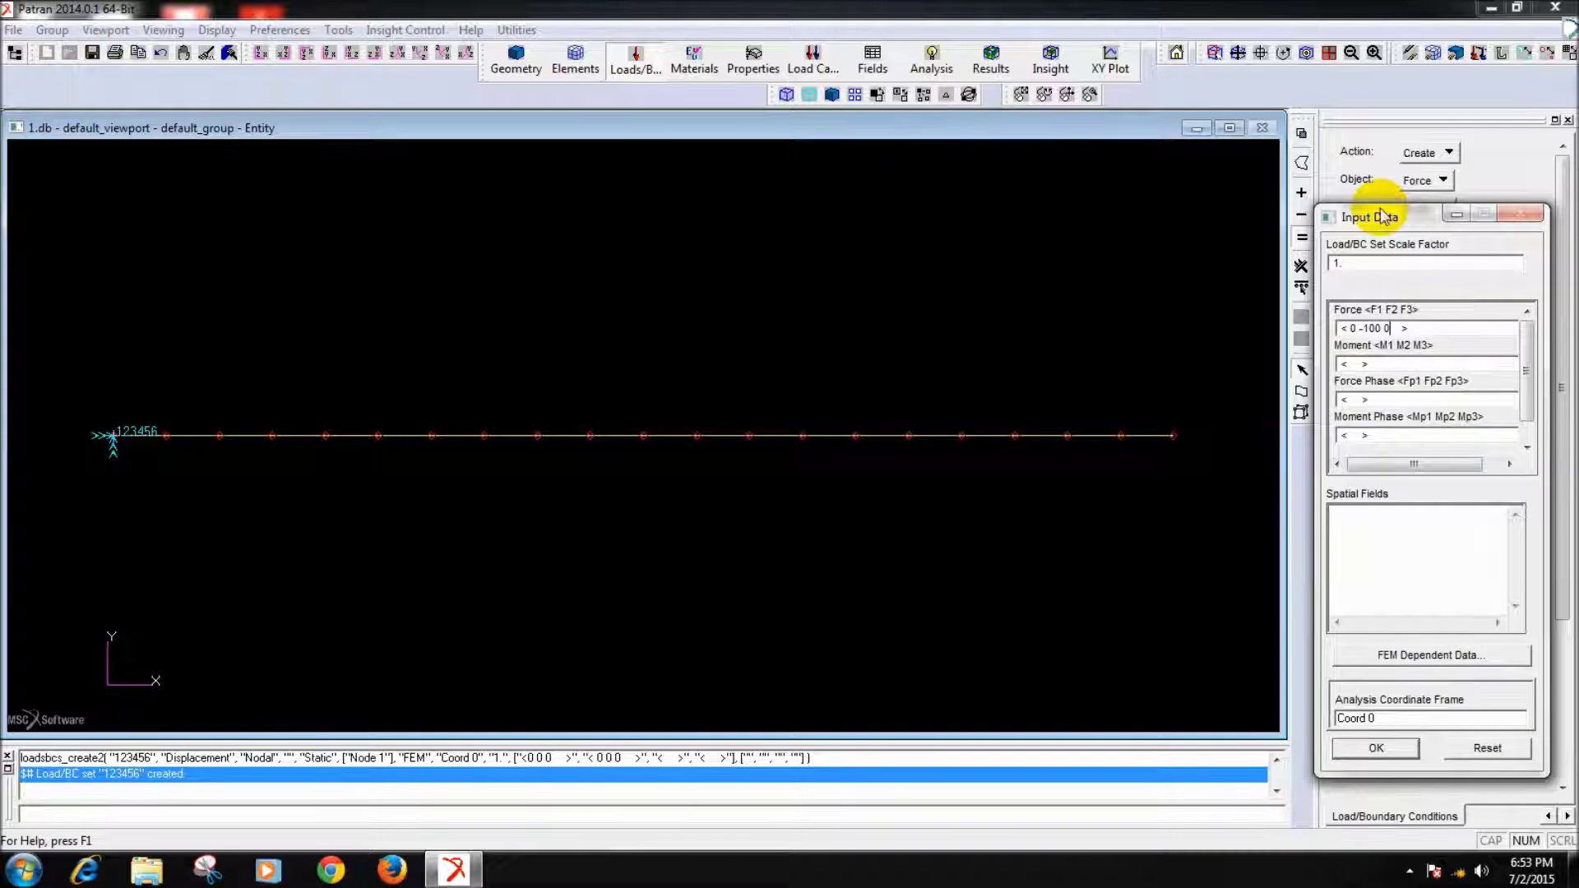
{"action": "left_click", "coordinate": [1390, 745]}
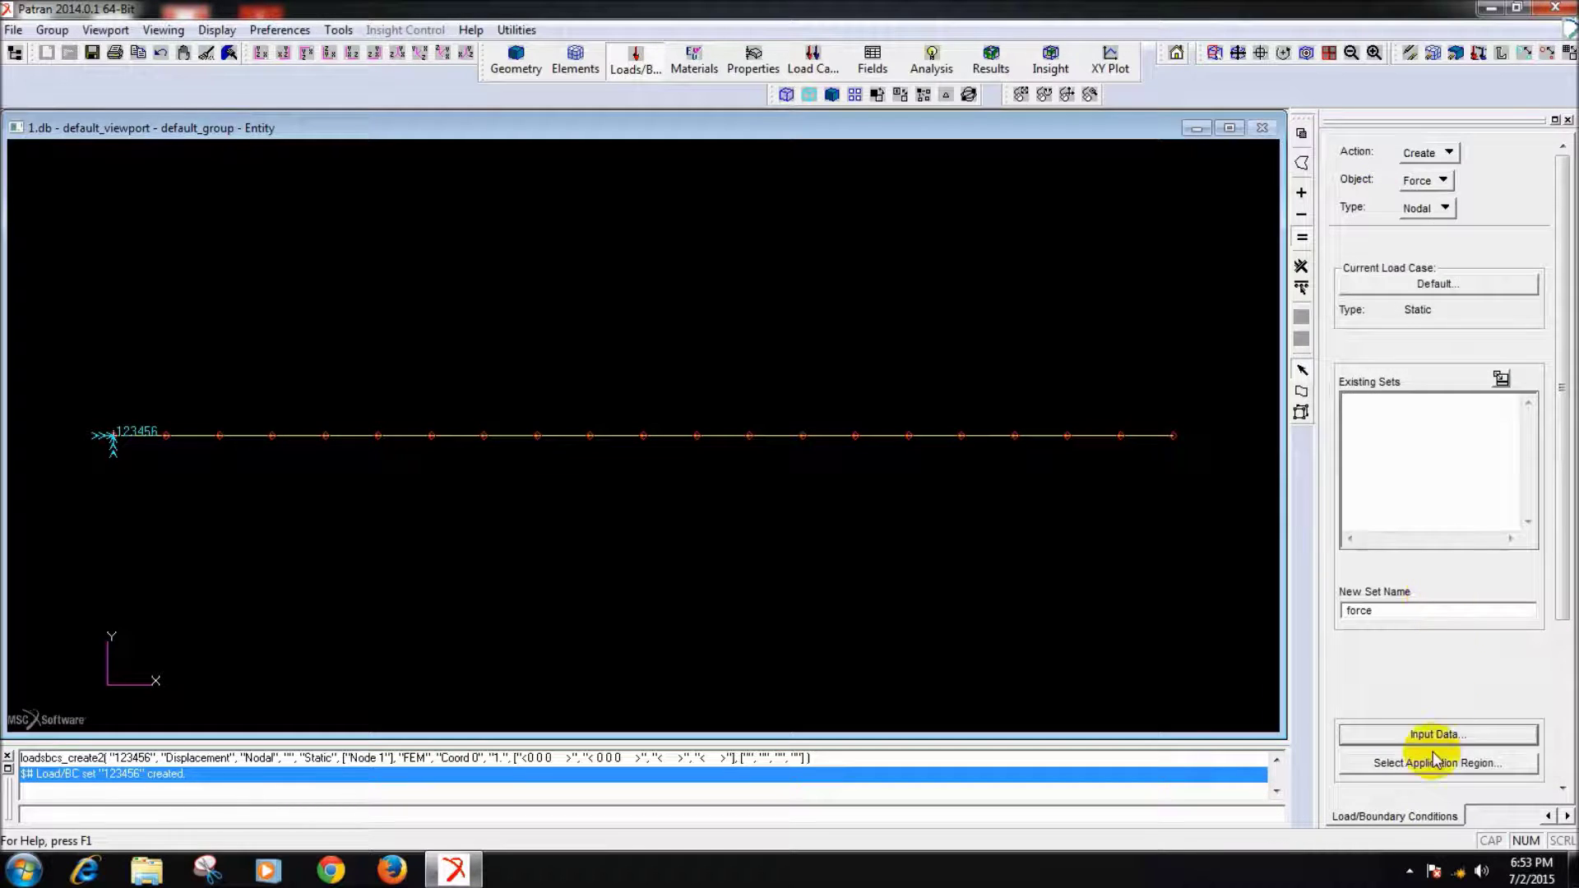
- Apply the 'force' set to Node 21 at the beam's free end
{"action": "left_click", "coordinate": [1435, 761]}
{"action": "left_click_drag", "start_coordinate": [1146, 423], "coordinate": [1201, 477]}
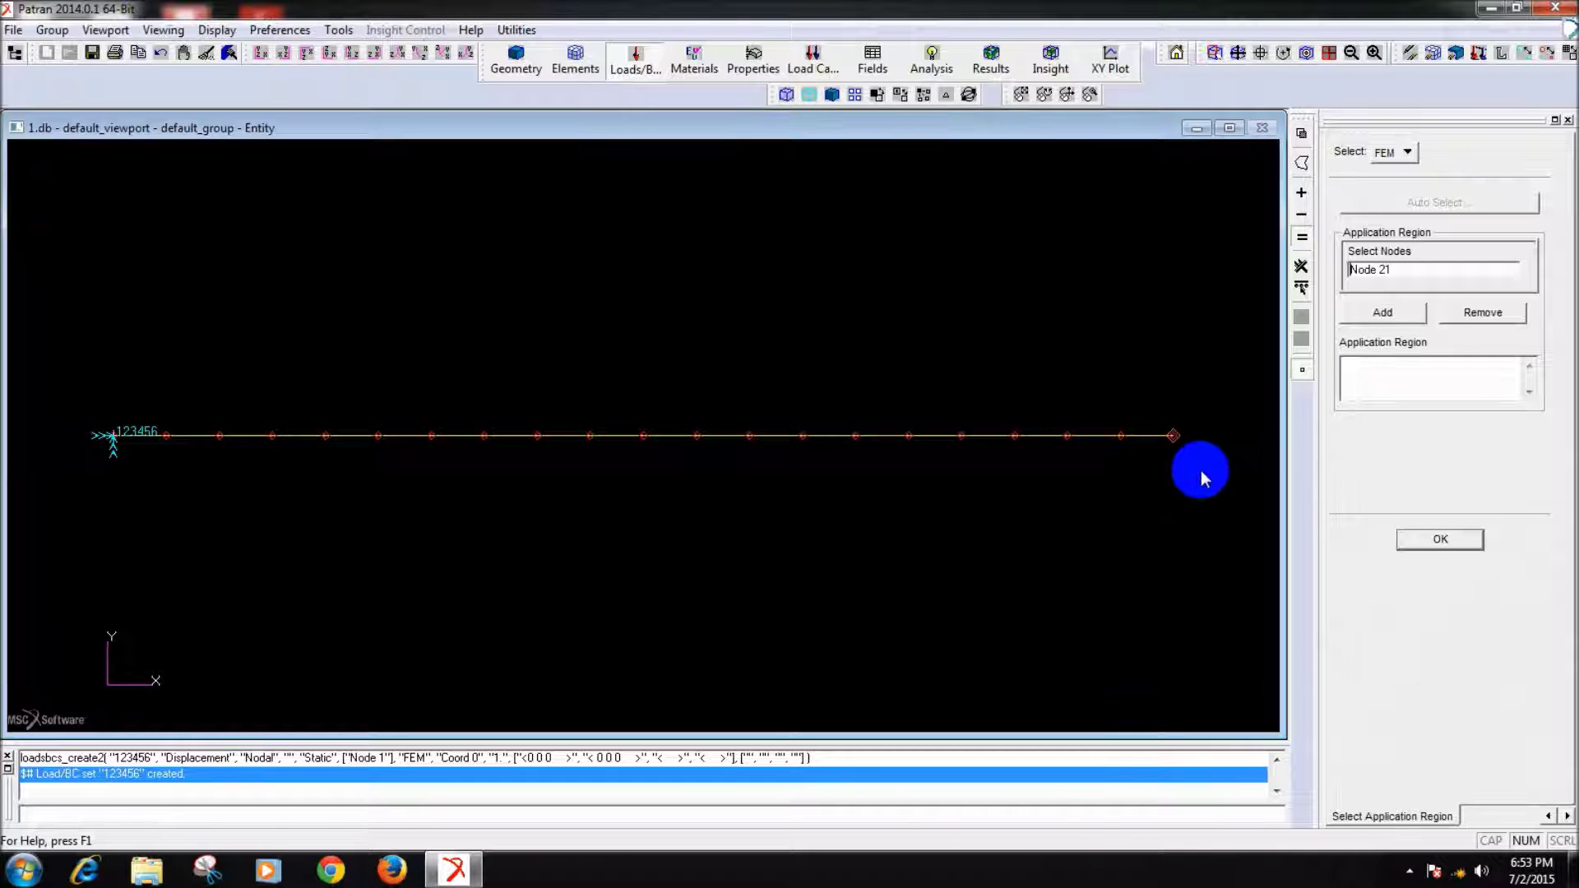
{"action": "left_click", "coordinate": [1406, 314]}
{"action": "left_click", "coordinate": [1444, 541]}
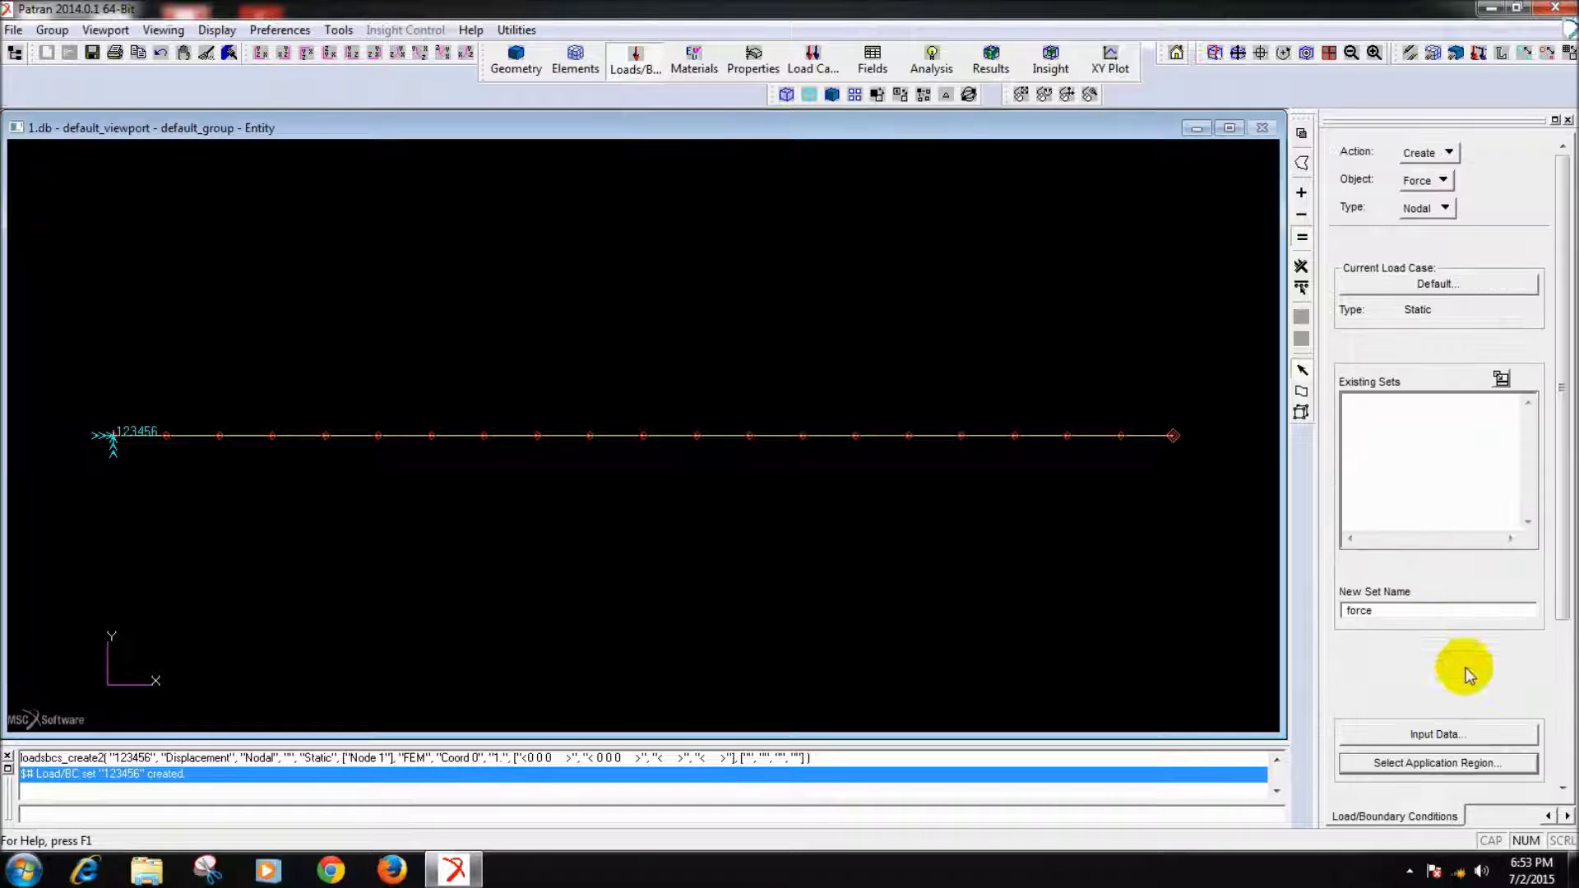
{"action": "left_click_drag", "start_coordinate": [1557, 613], "coordinate": [1508, 663]}
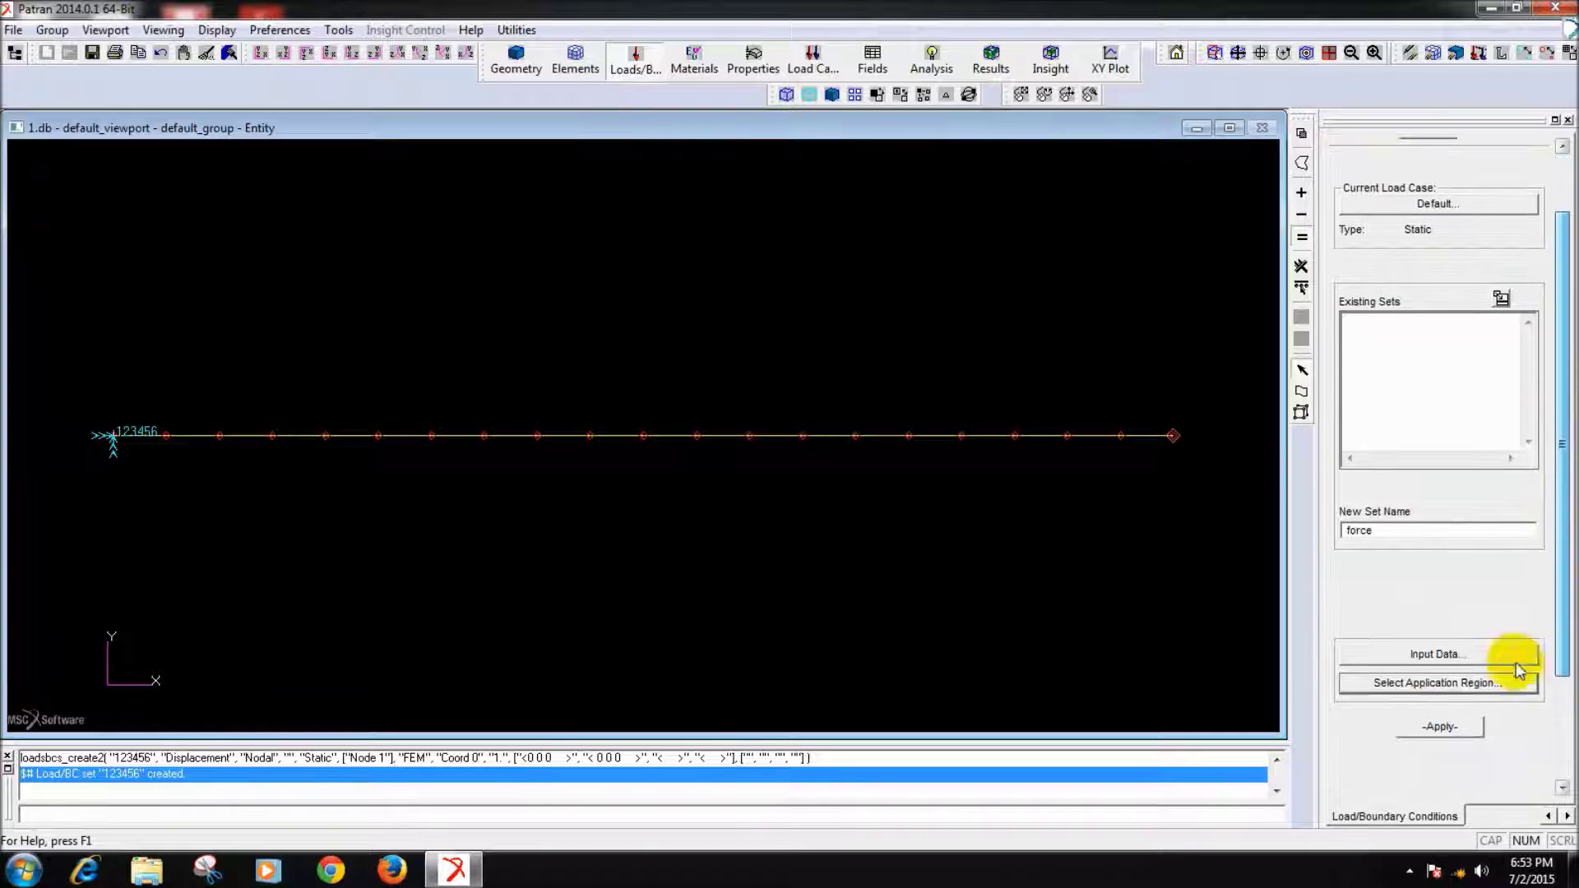
{"action": "left_click", "coordinate": [1442, 728]}
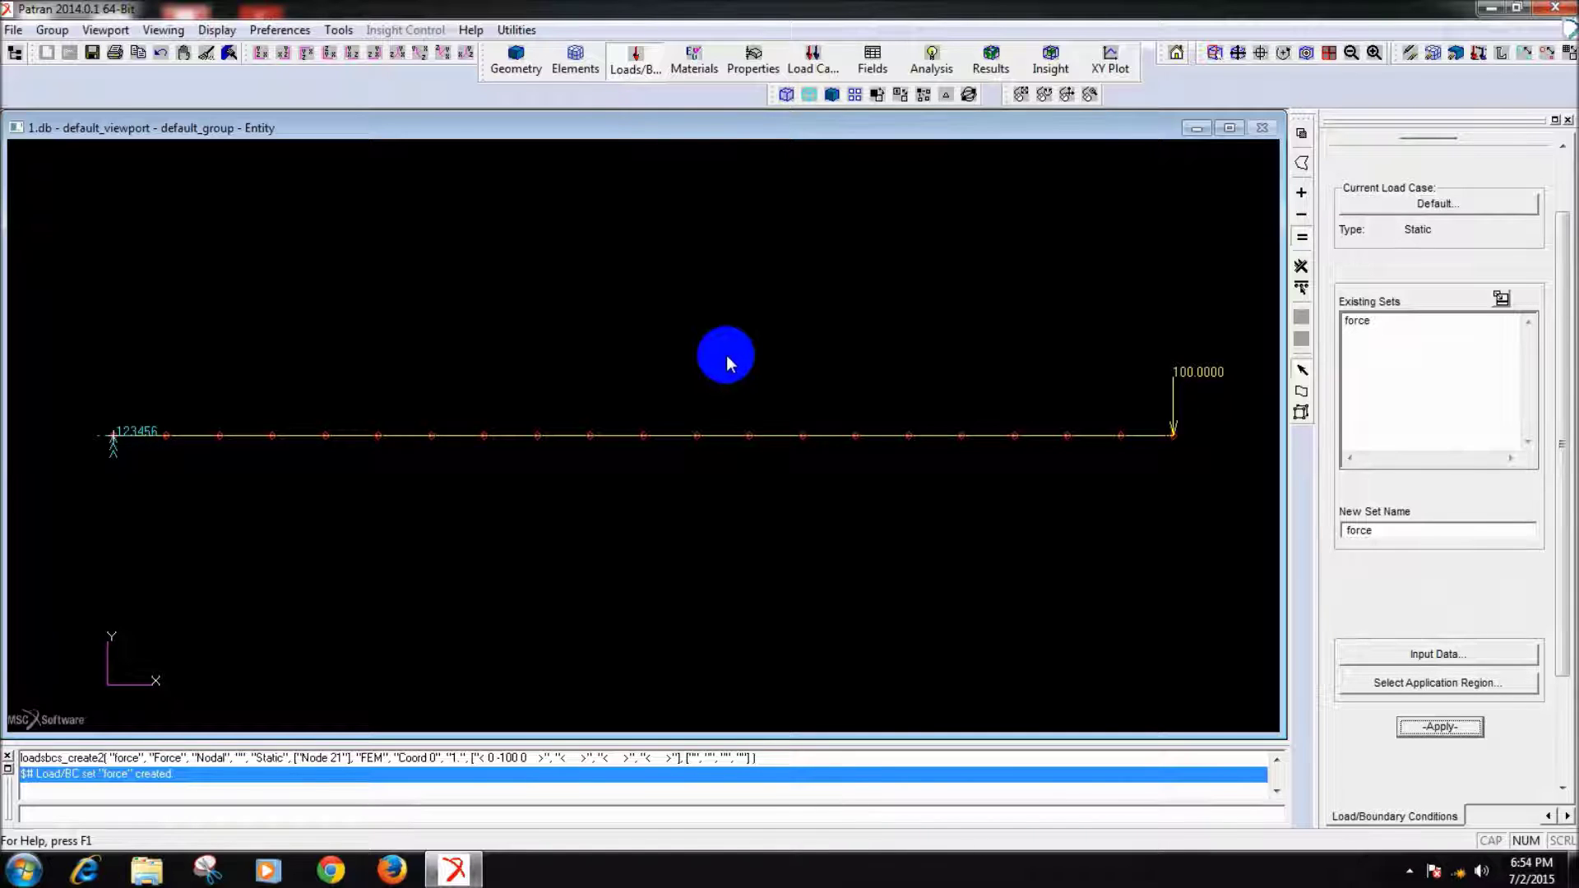
- Start a 1D beam property and assign material al to it
{"action": "left_click", "coordinate": [754, 59]}
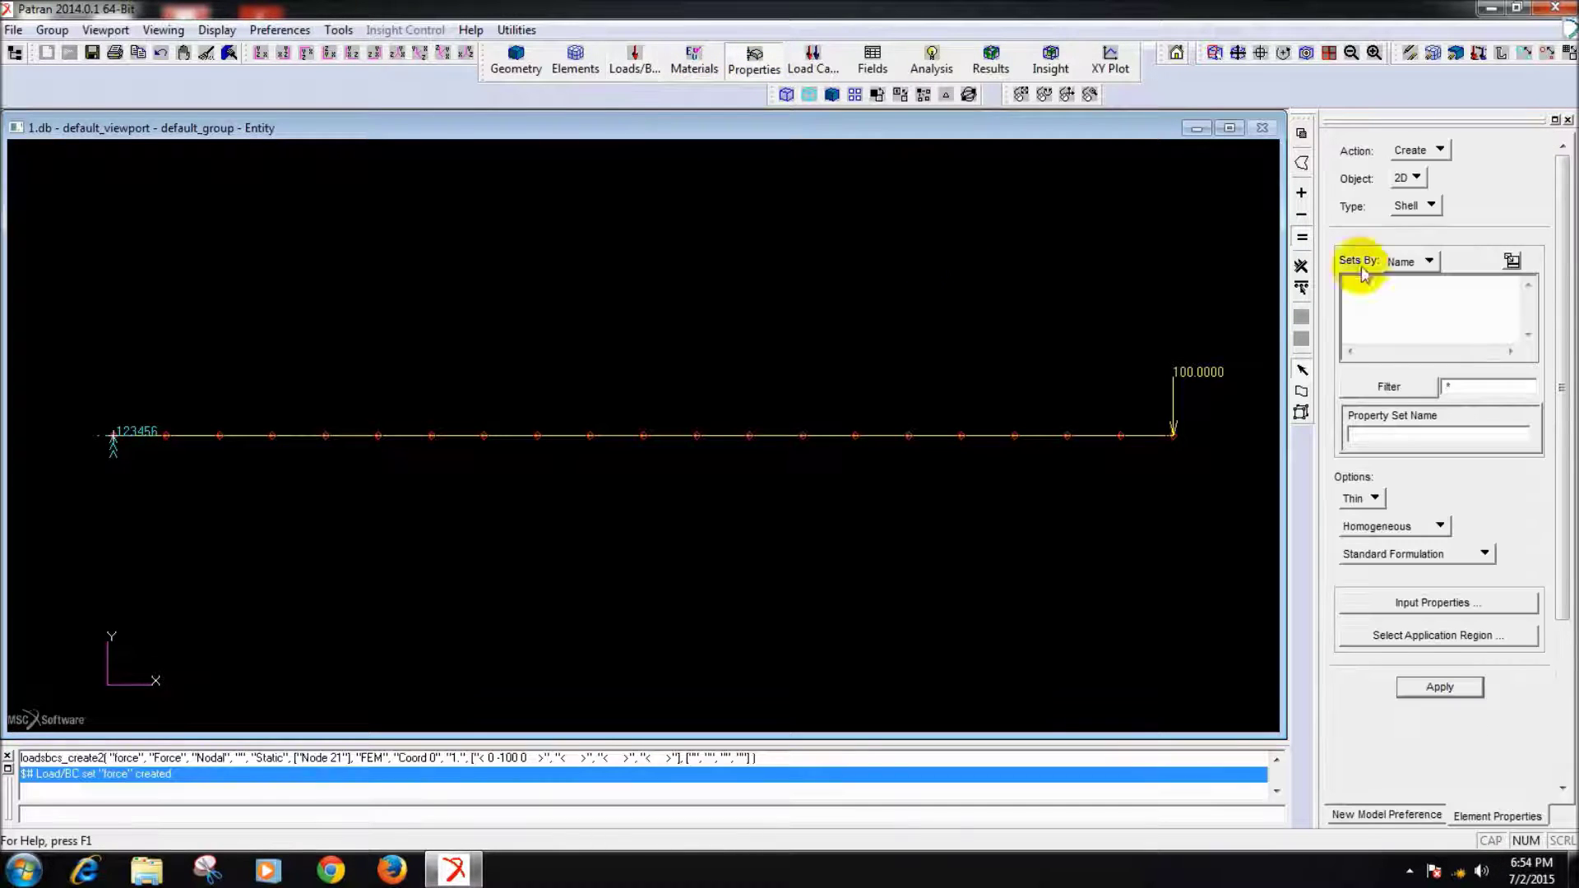
{"action": "left_click", "coordinate": [1408, 177]}
{"action": "left_click", "coordinate": [1423, 197]}
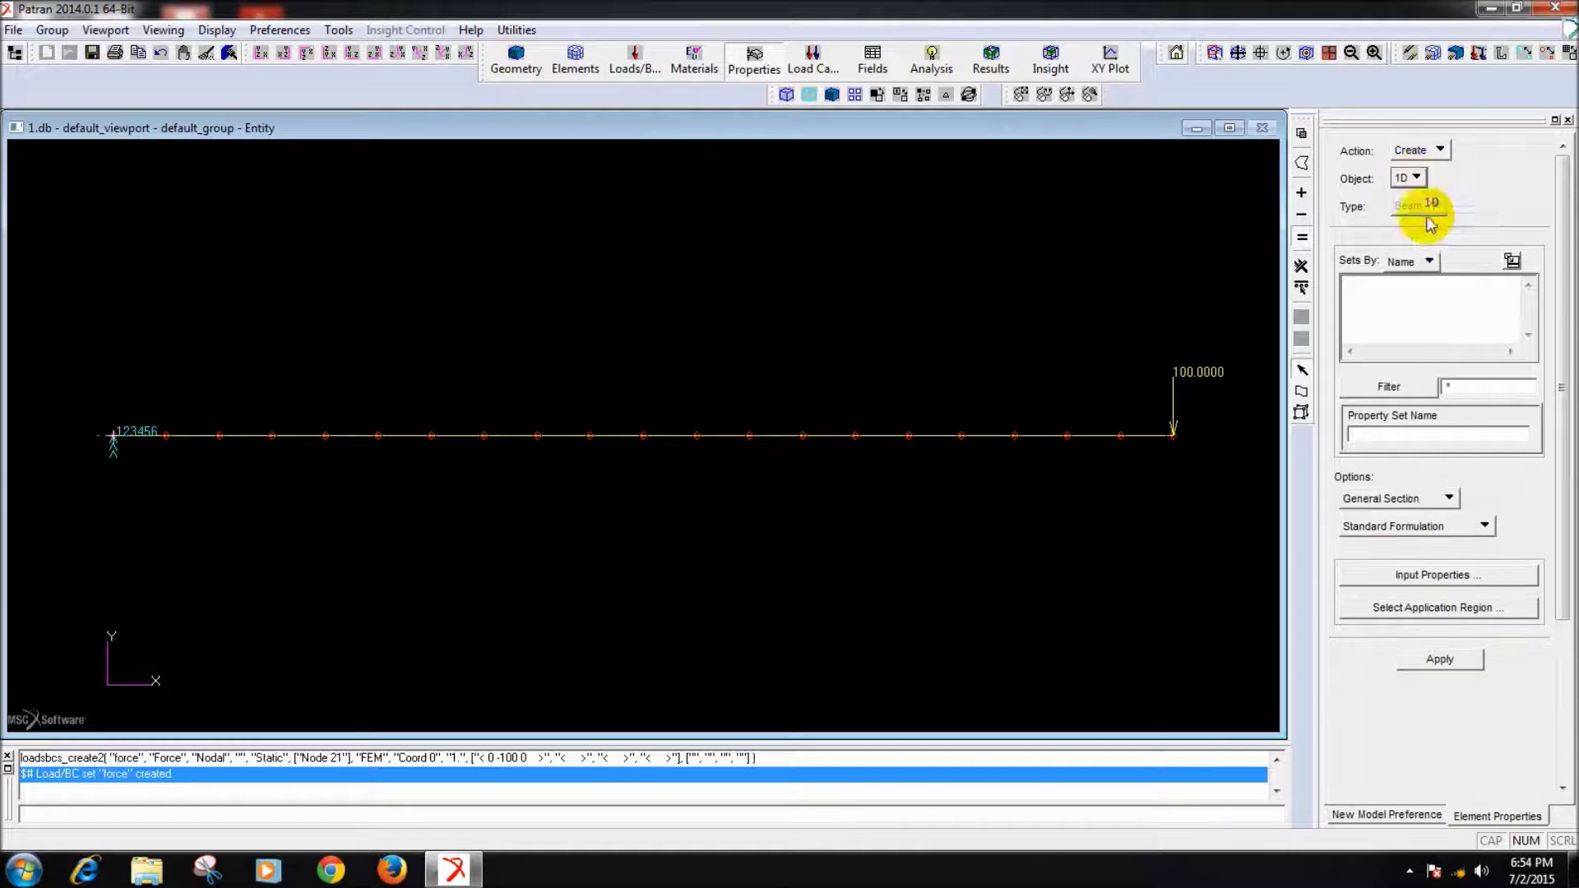
{"action": "left_click", "coordinate": [1423, 436]}
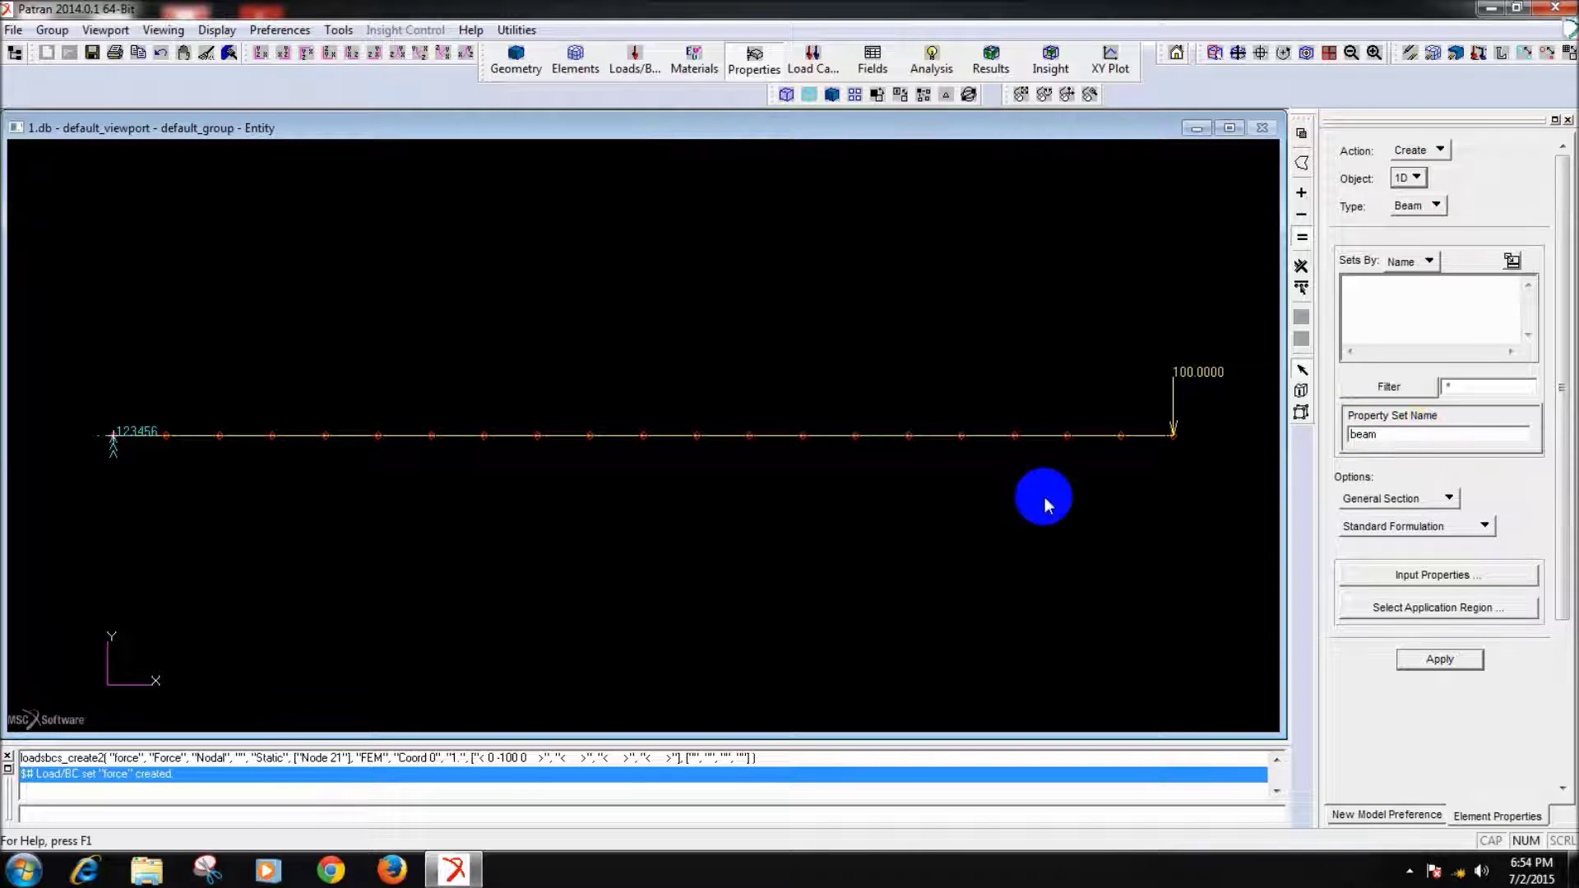
{"action": "left_click", "coordinate": [1441, 576]}
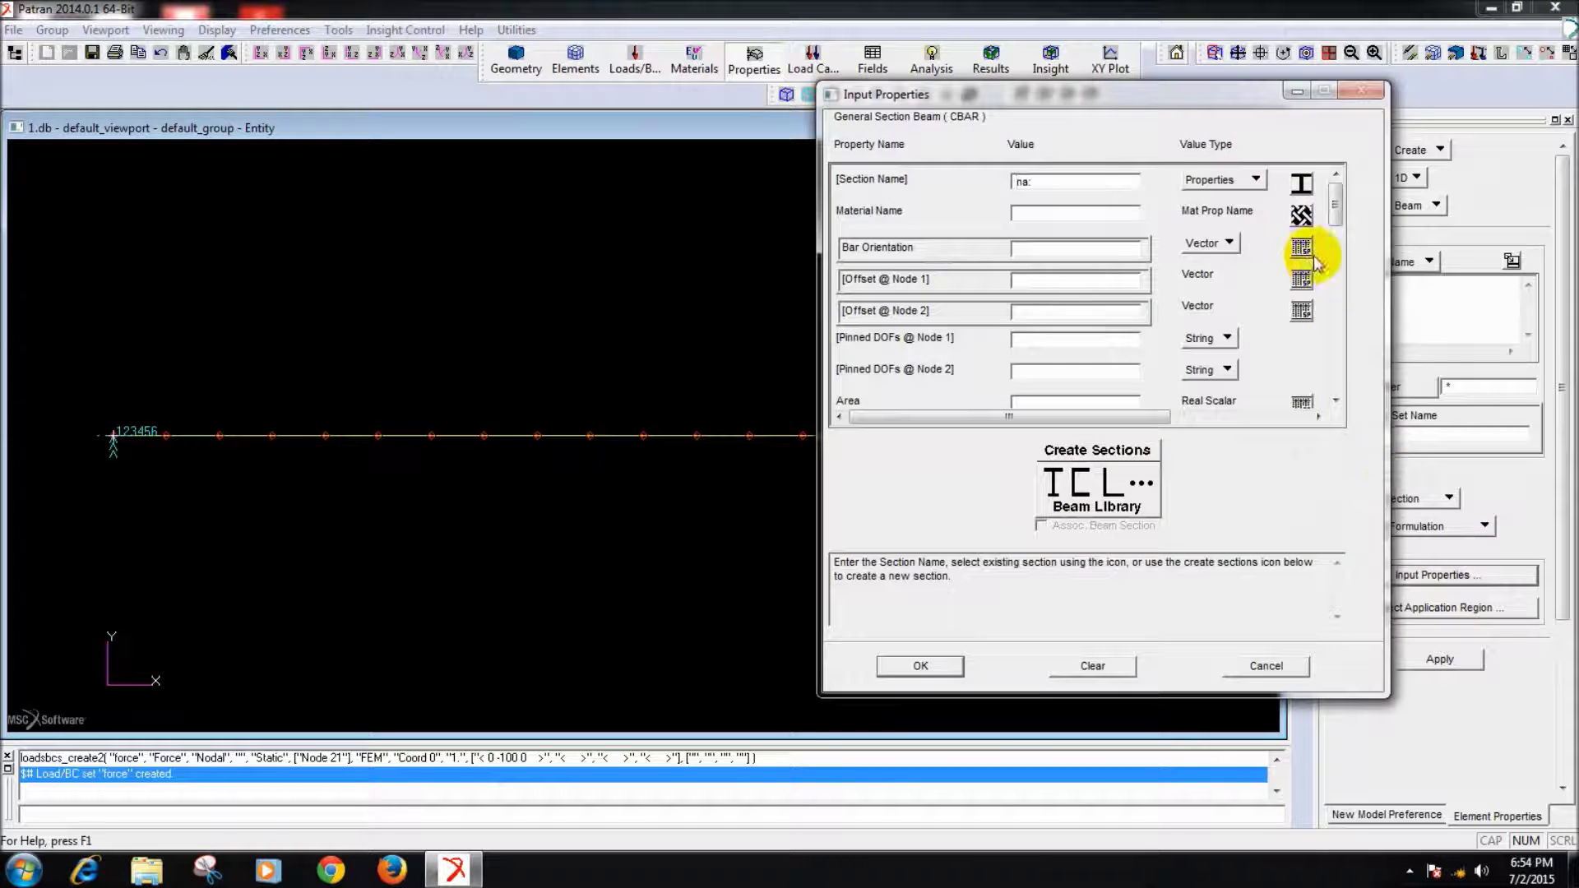
{"action": "left_click", "coordinate": [1299, 216]}
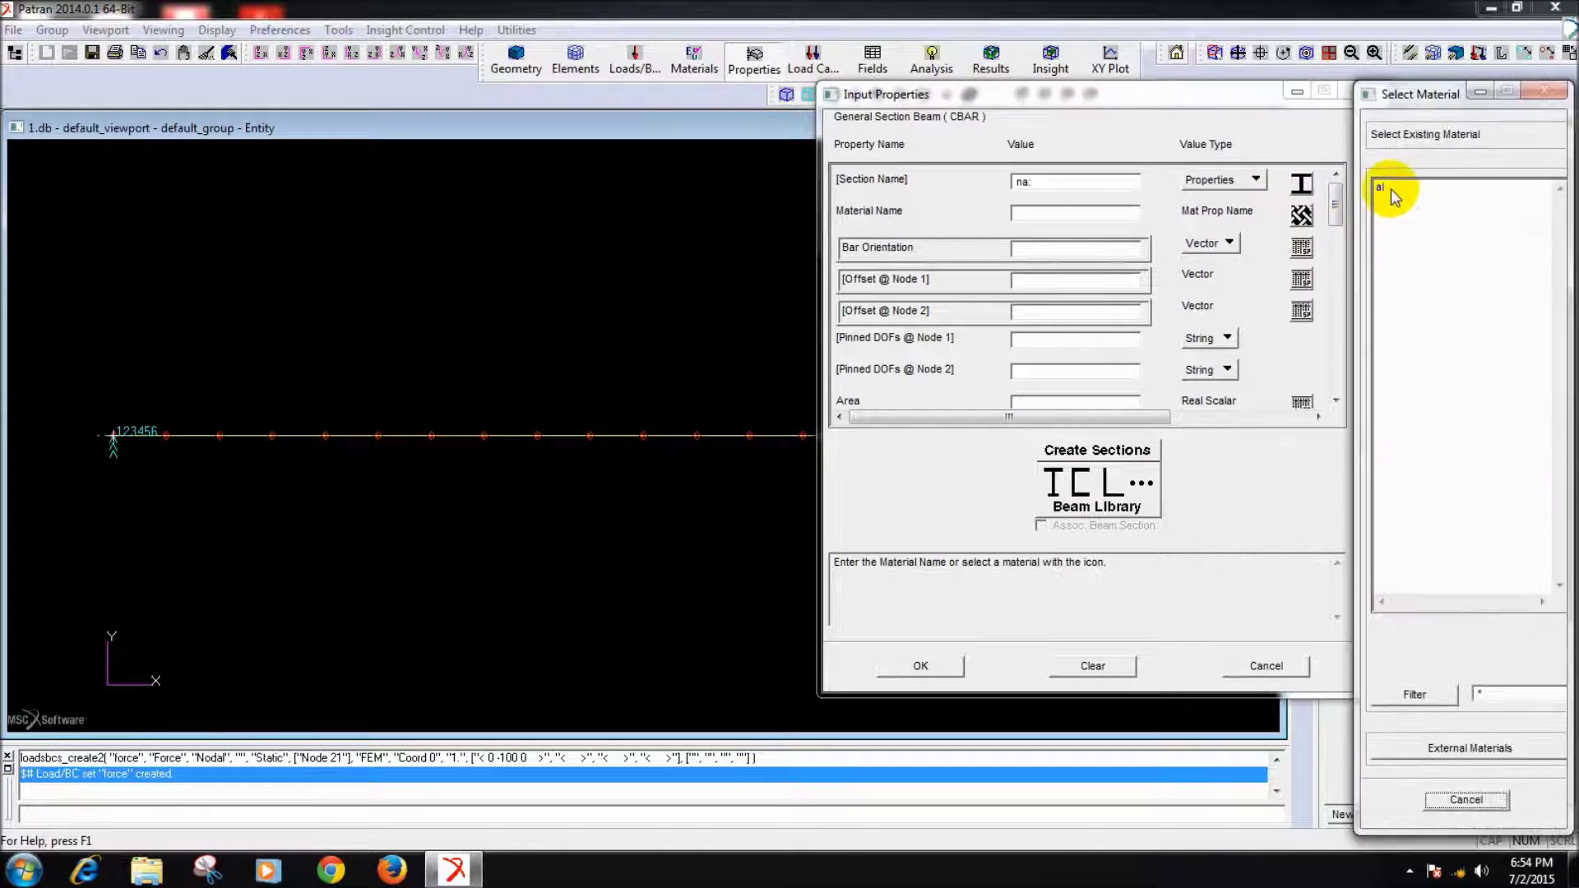
{"action": "left_click", "coordinate": [1392, 191]}
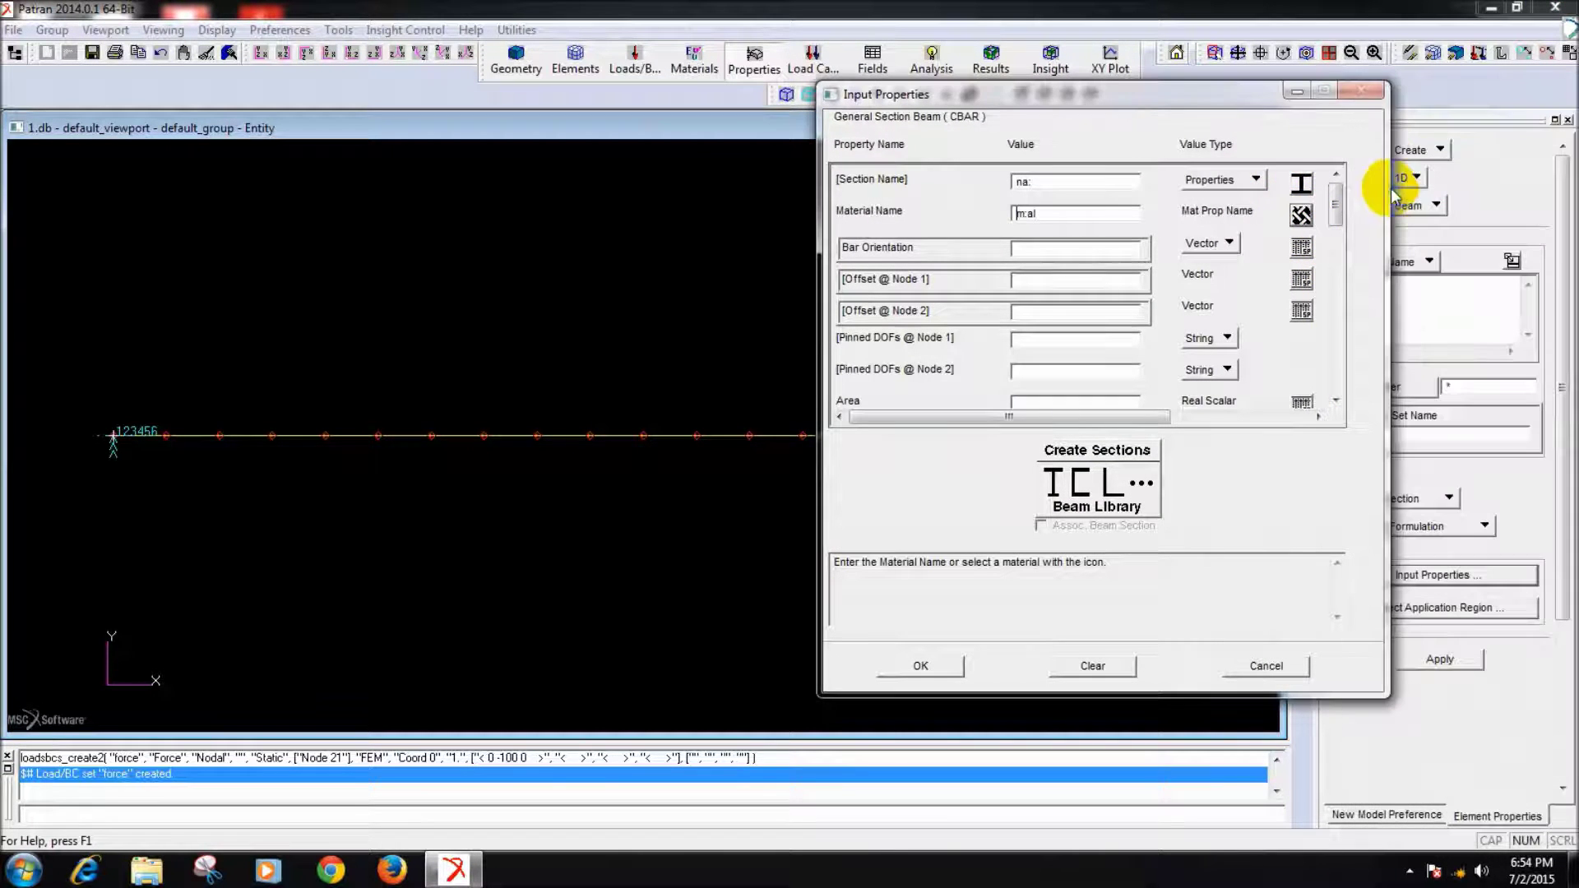
- Create an I1 'I section' with W 5, t 2, H1 8, H2 12
{"action": "left_click", "coordinate": [1097, 486]}
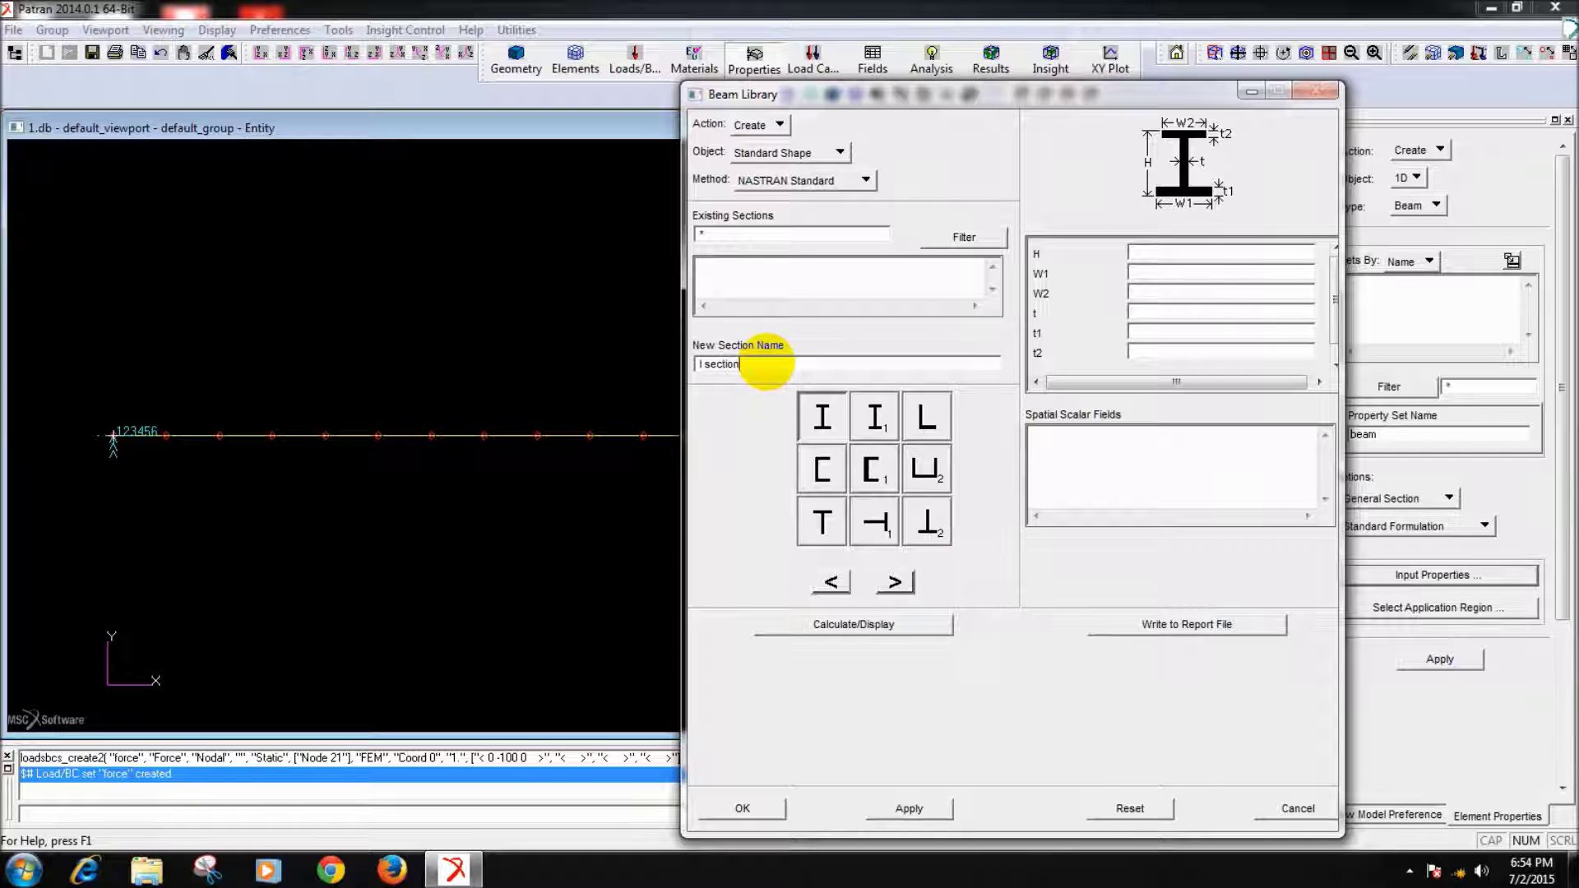
{"action": "left_click", "coordinate": [874, 416]}
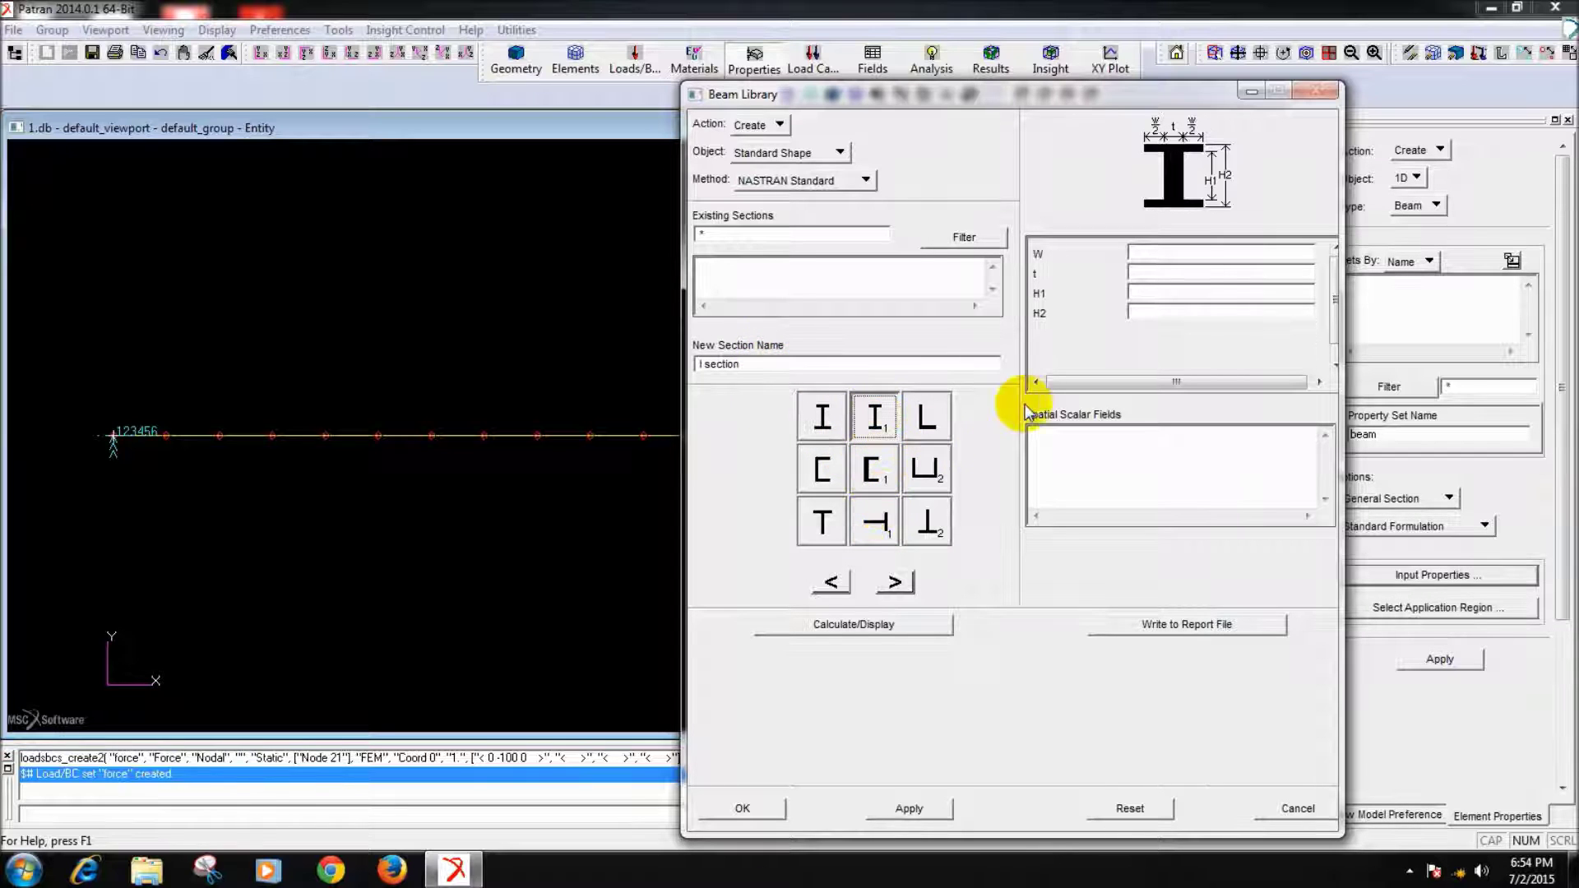
{"action": "left_click", "coordinate": [1154, 255]}
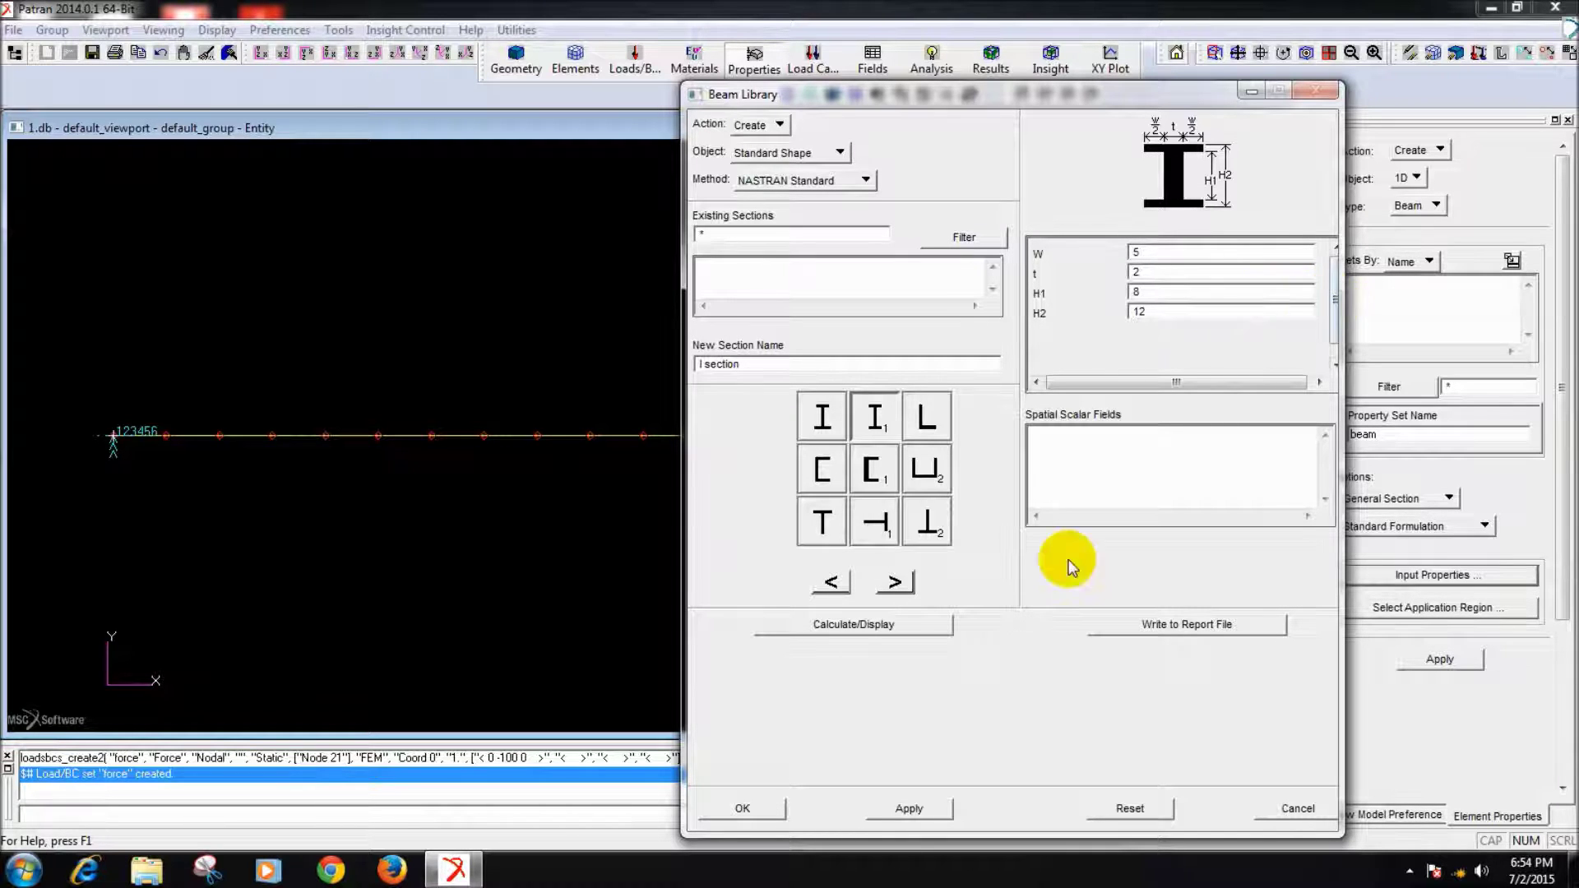
{"action": "left_click", "coordinate": [731, 810]}
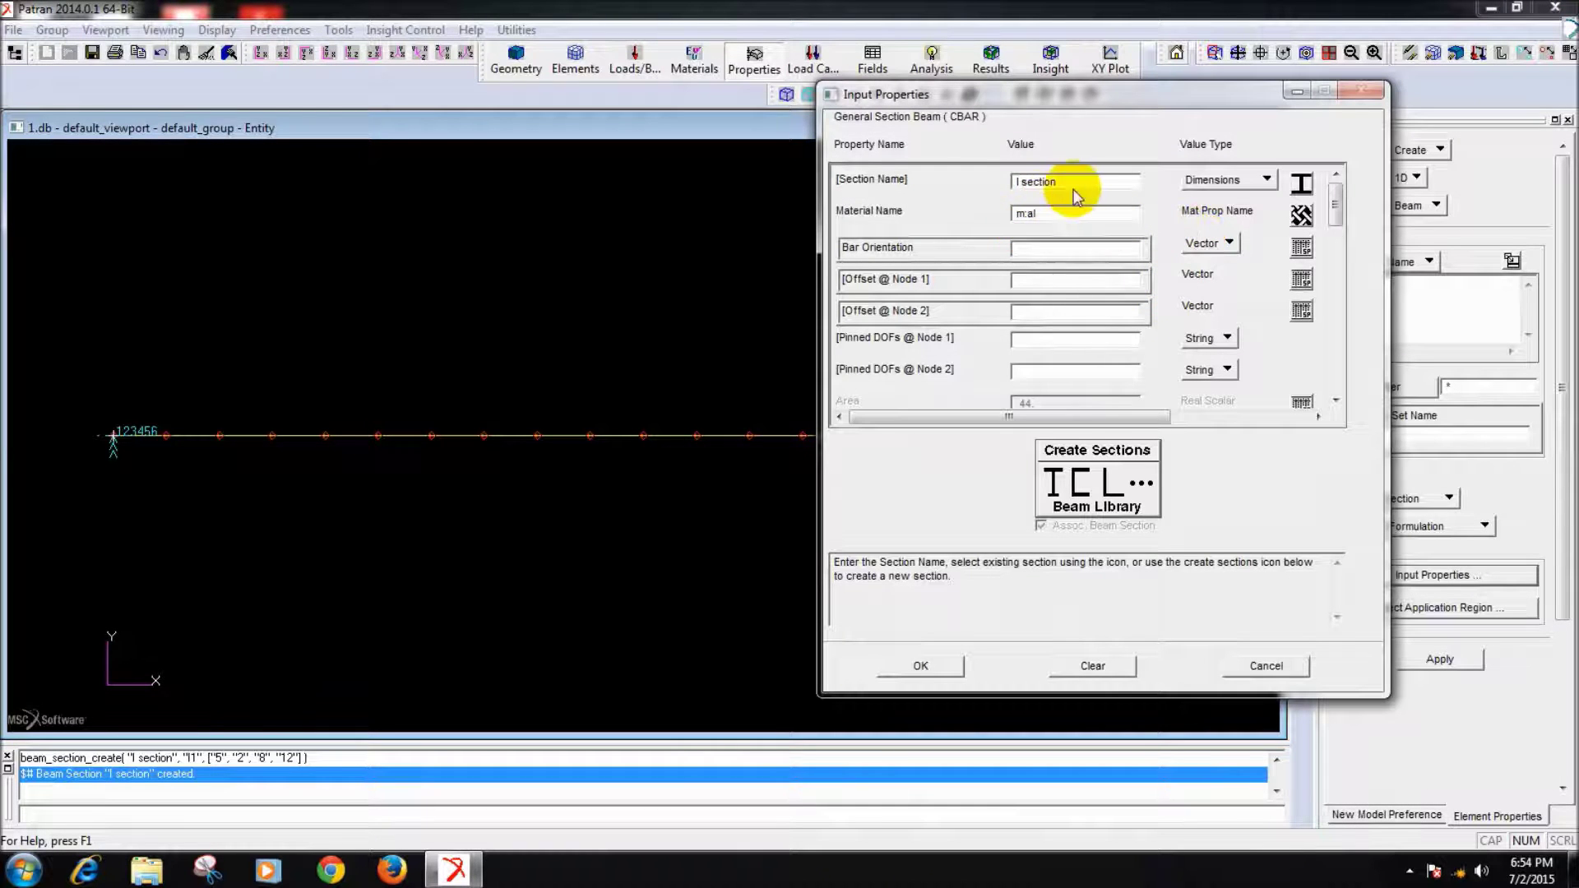
- Set the beam's bar orientation to <0 1 0> and confirm its input properties
{"action": "left_click", "coordinate": [1049, 247]}
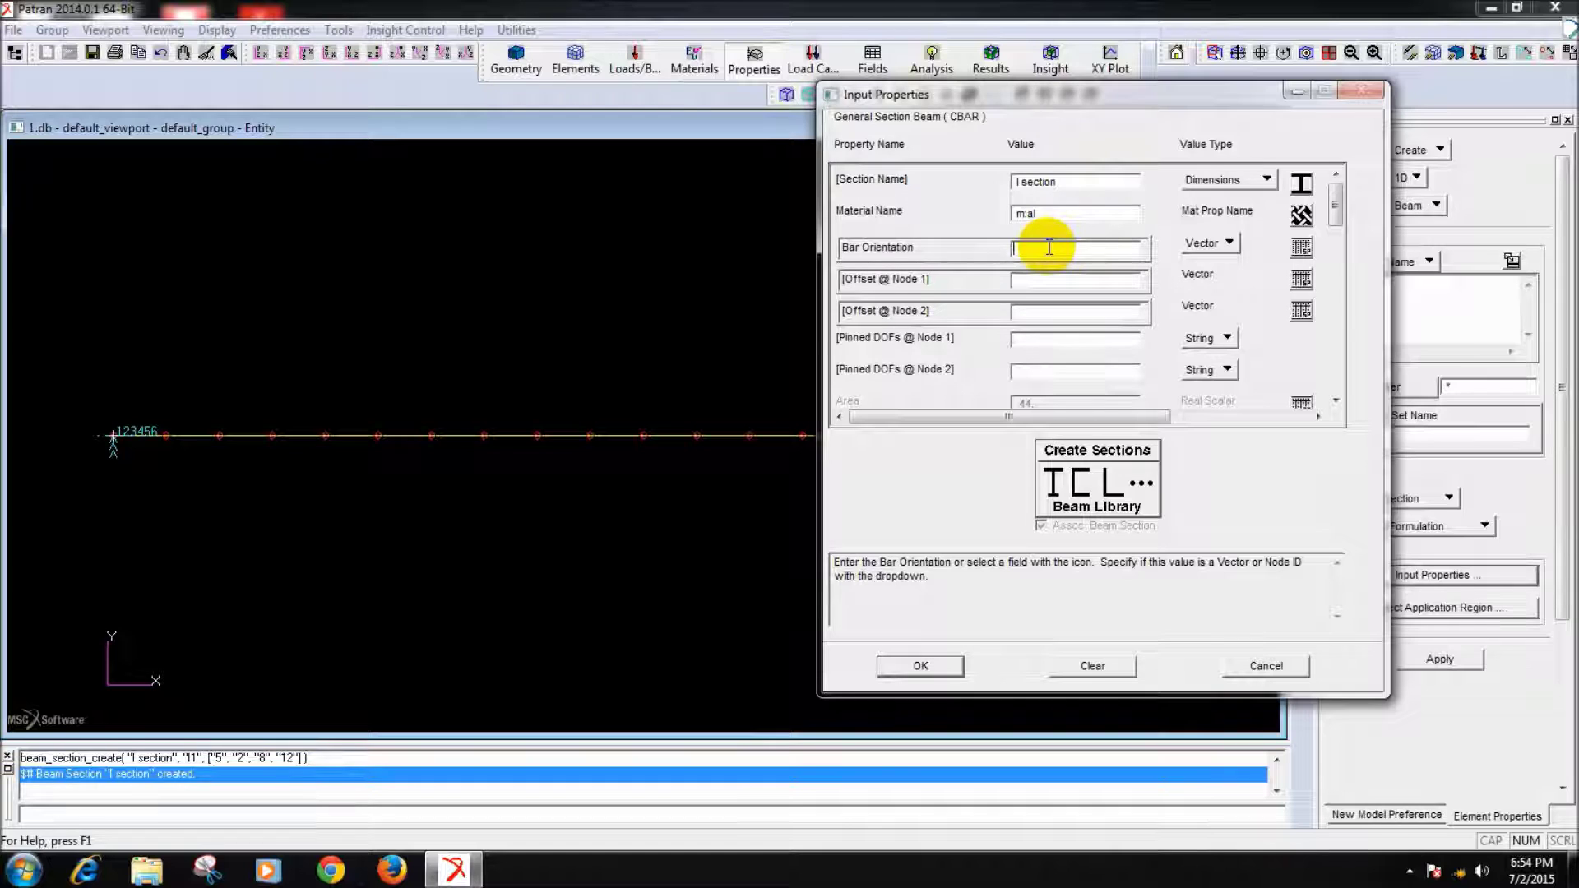
{"action": "left_click_drag", "start_coordinate": [393, 232], "coordinate": [406, 333]}
{"action": "middle_click_drag", "start_coordinate": [408, 337], "coordinate": [411, 451]}
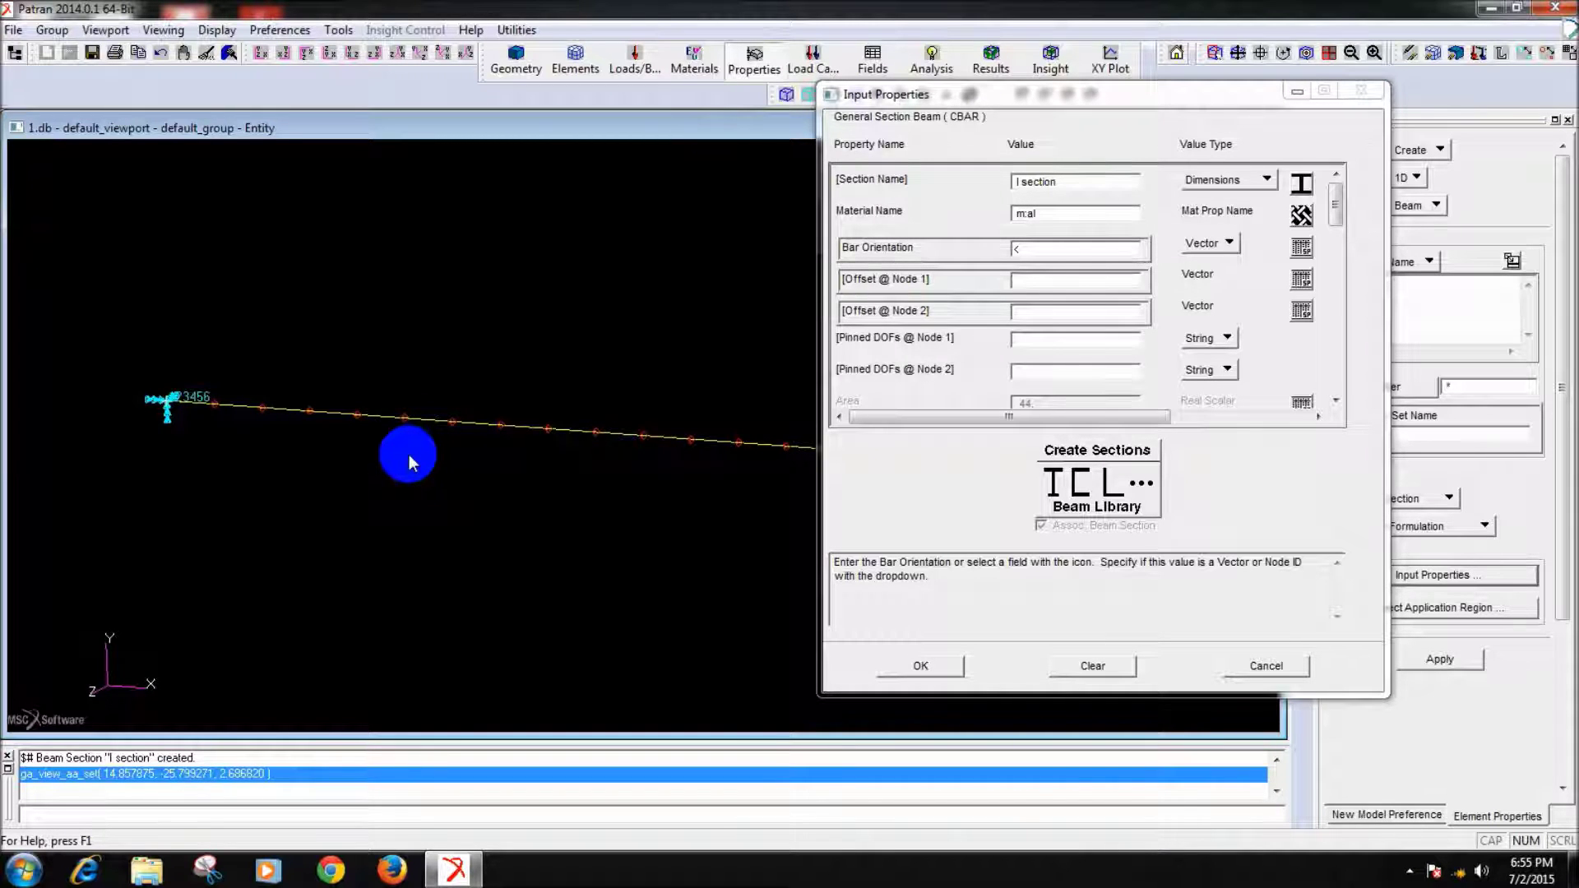
{"action": "left_click", "coordinate": [1053, 247]}
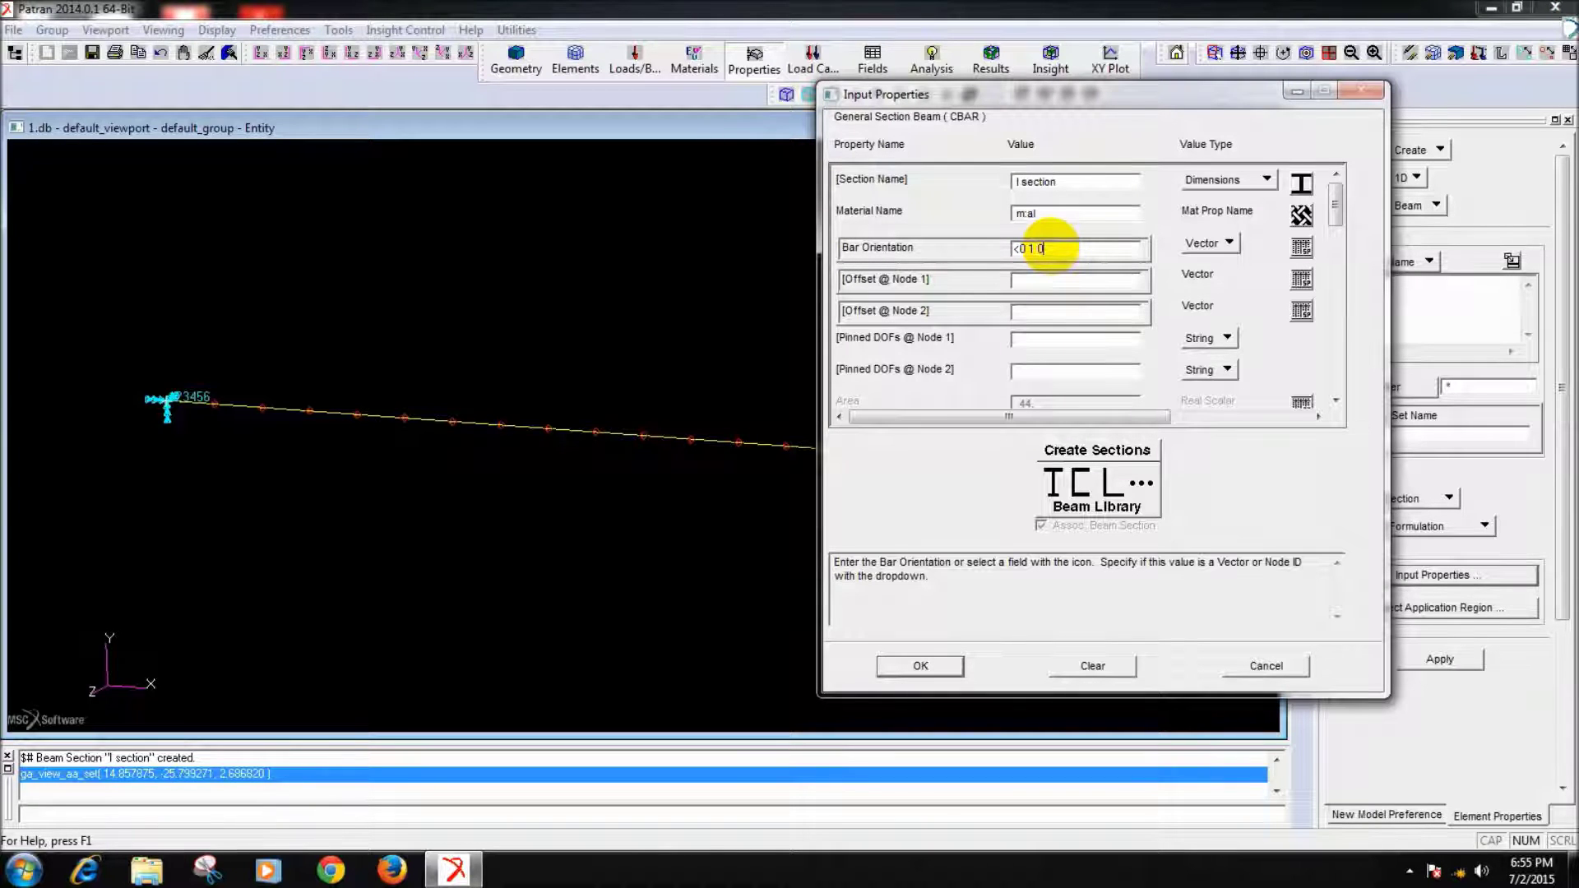
{"action": "left_click", "coordinate": [910, 667]}
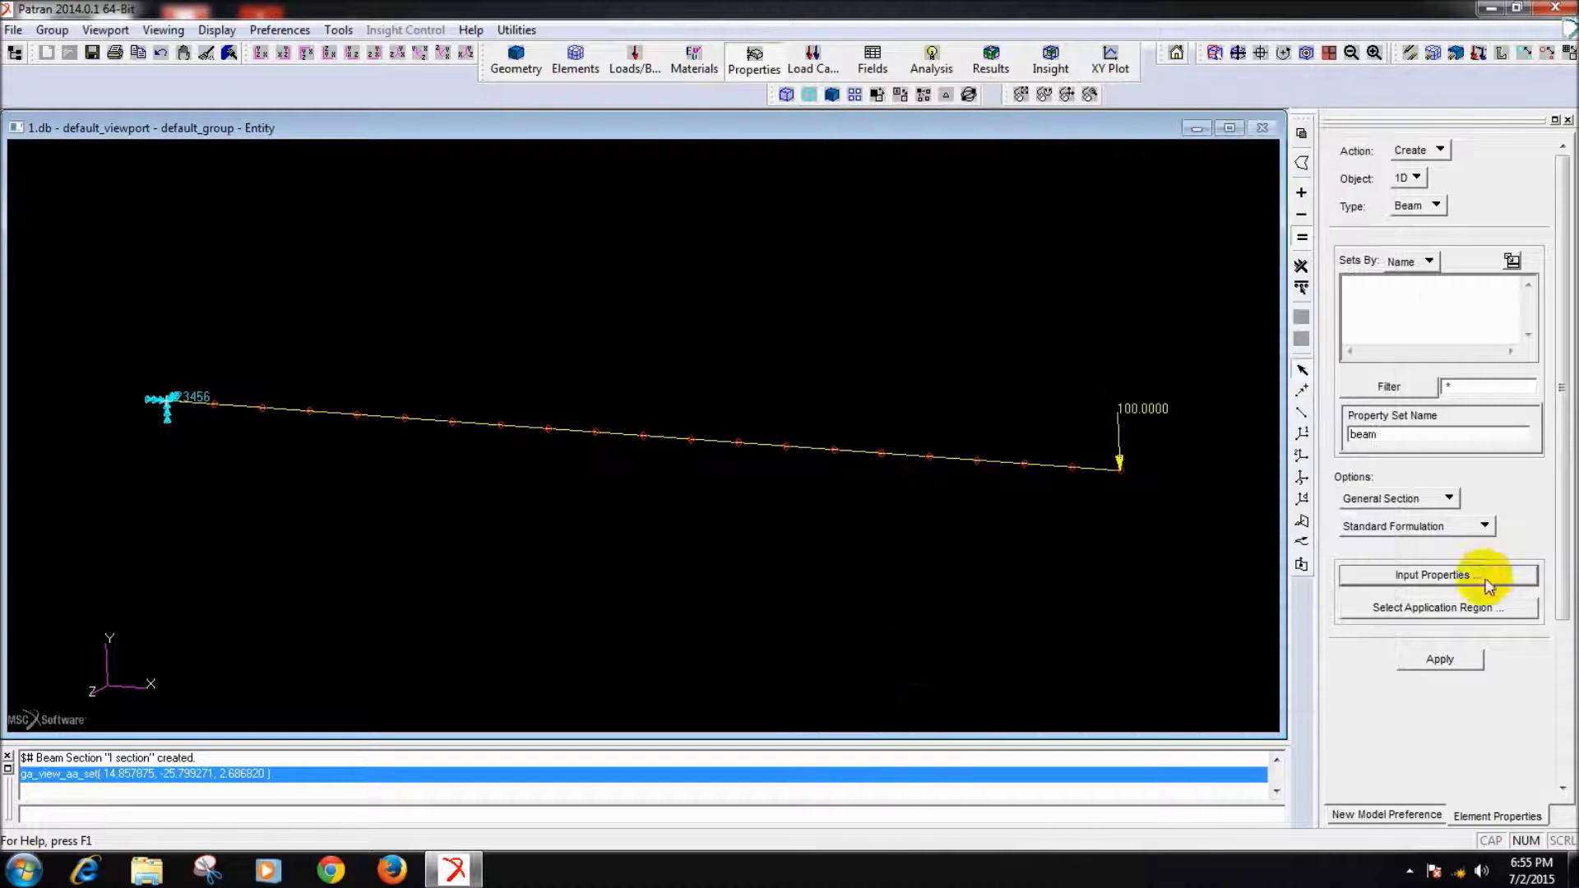
- Apply the 'beam' property set to elements 1 through 20
{"action": "left_click", "coordinate": [1479, 608]}
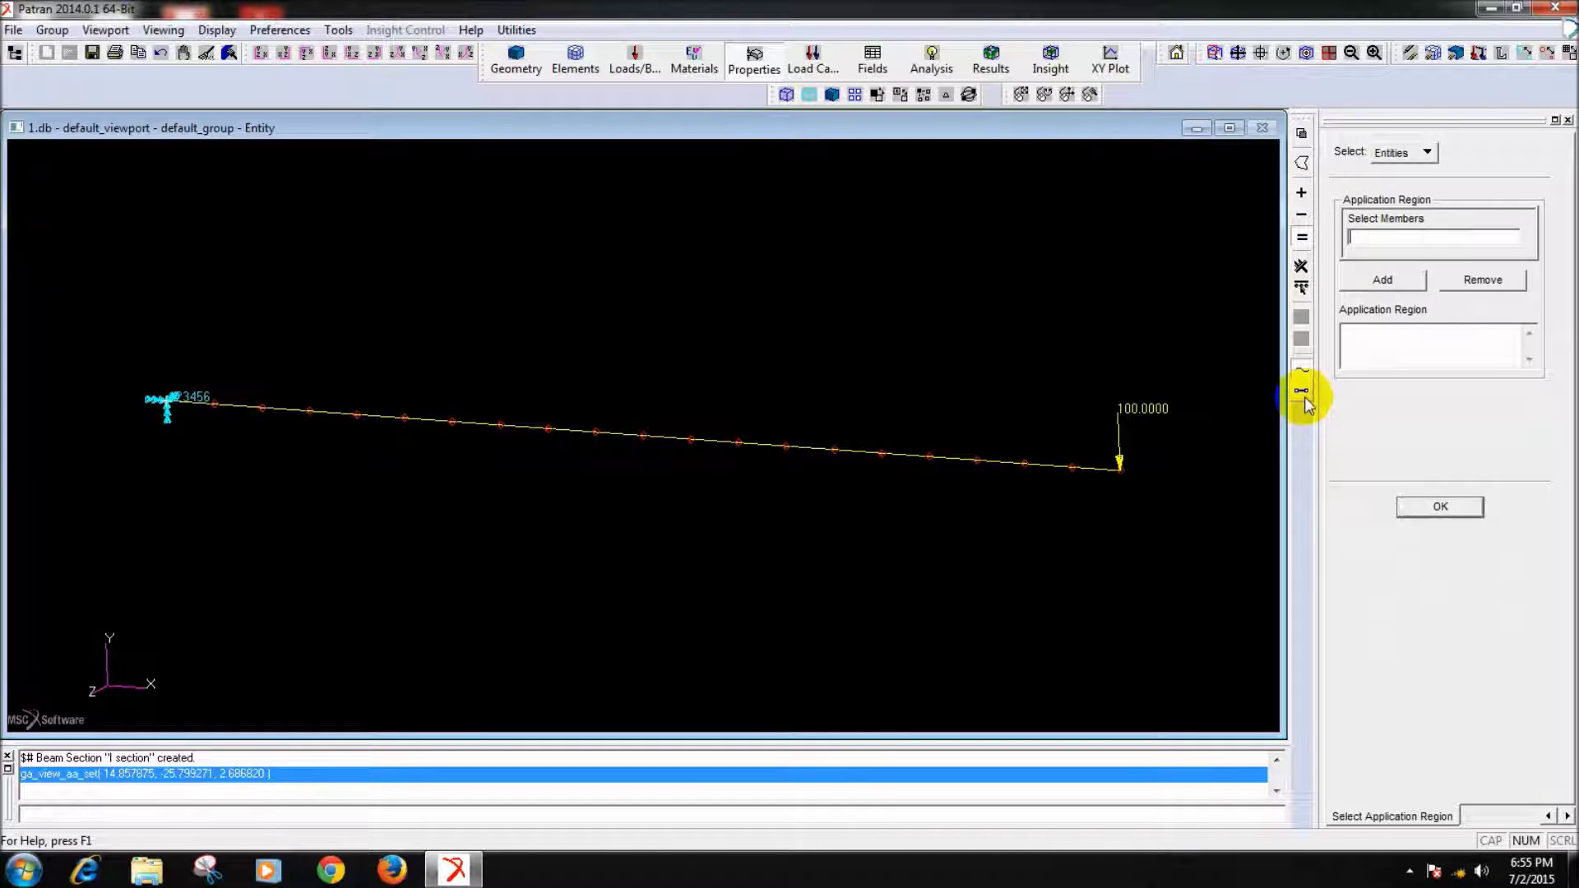
{"action": "left_click_drag", "start_coordinate": [89, 286], "coordinate": [1118, 578]}
{"action": "left_click", "coordinate": [1408, 280]}
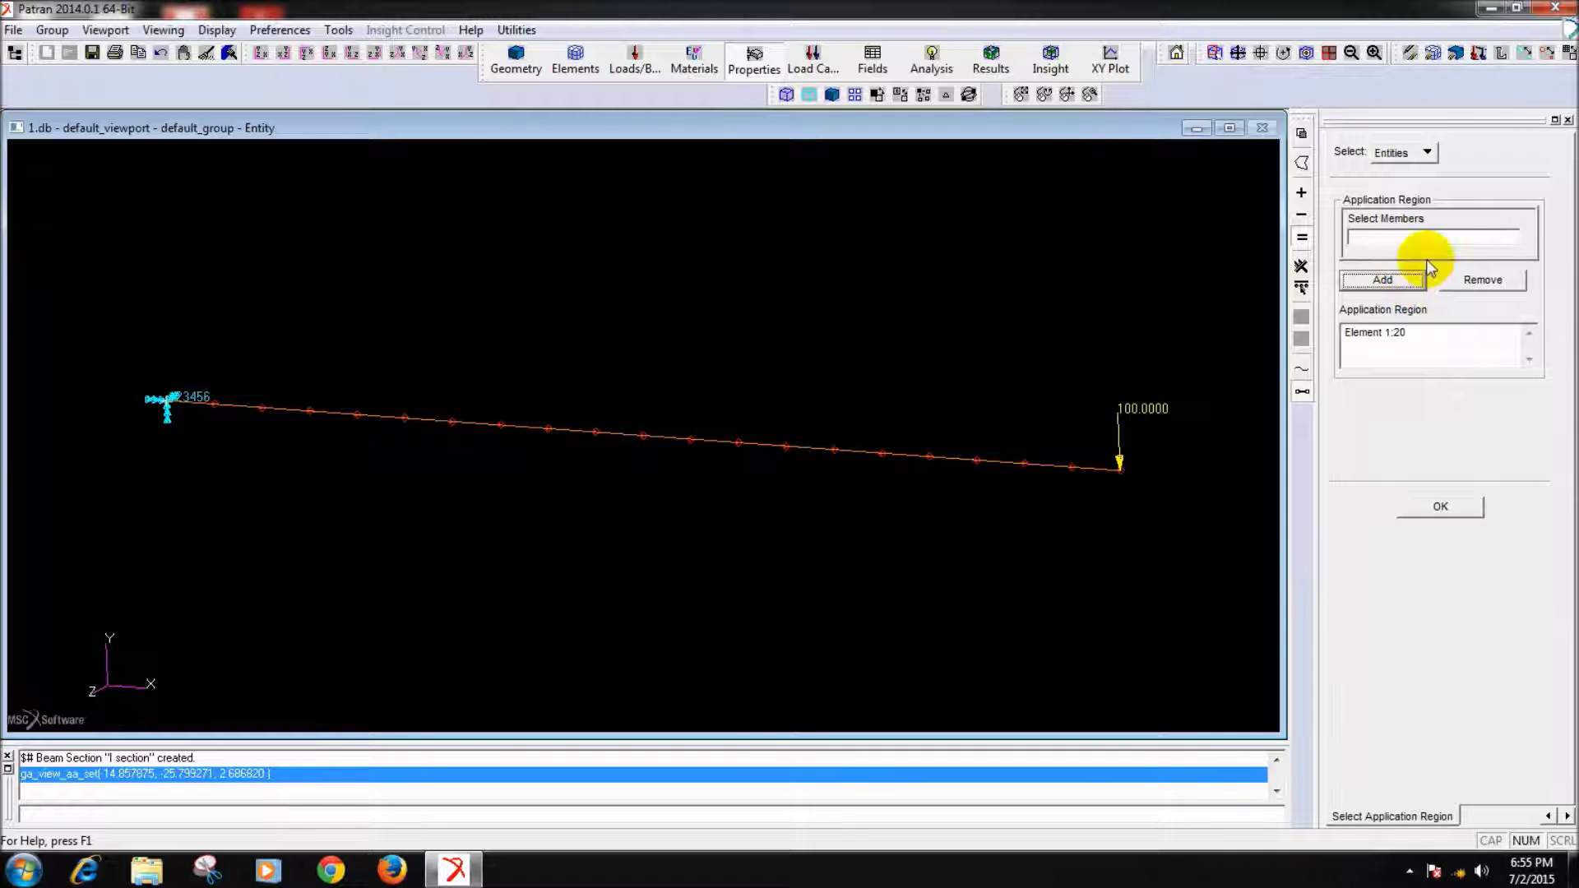
{"action": "left_click", "coordinate": [1433, 509]}
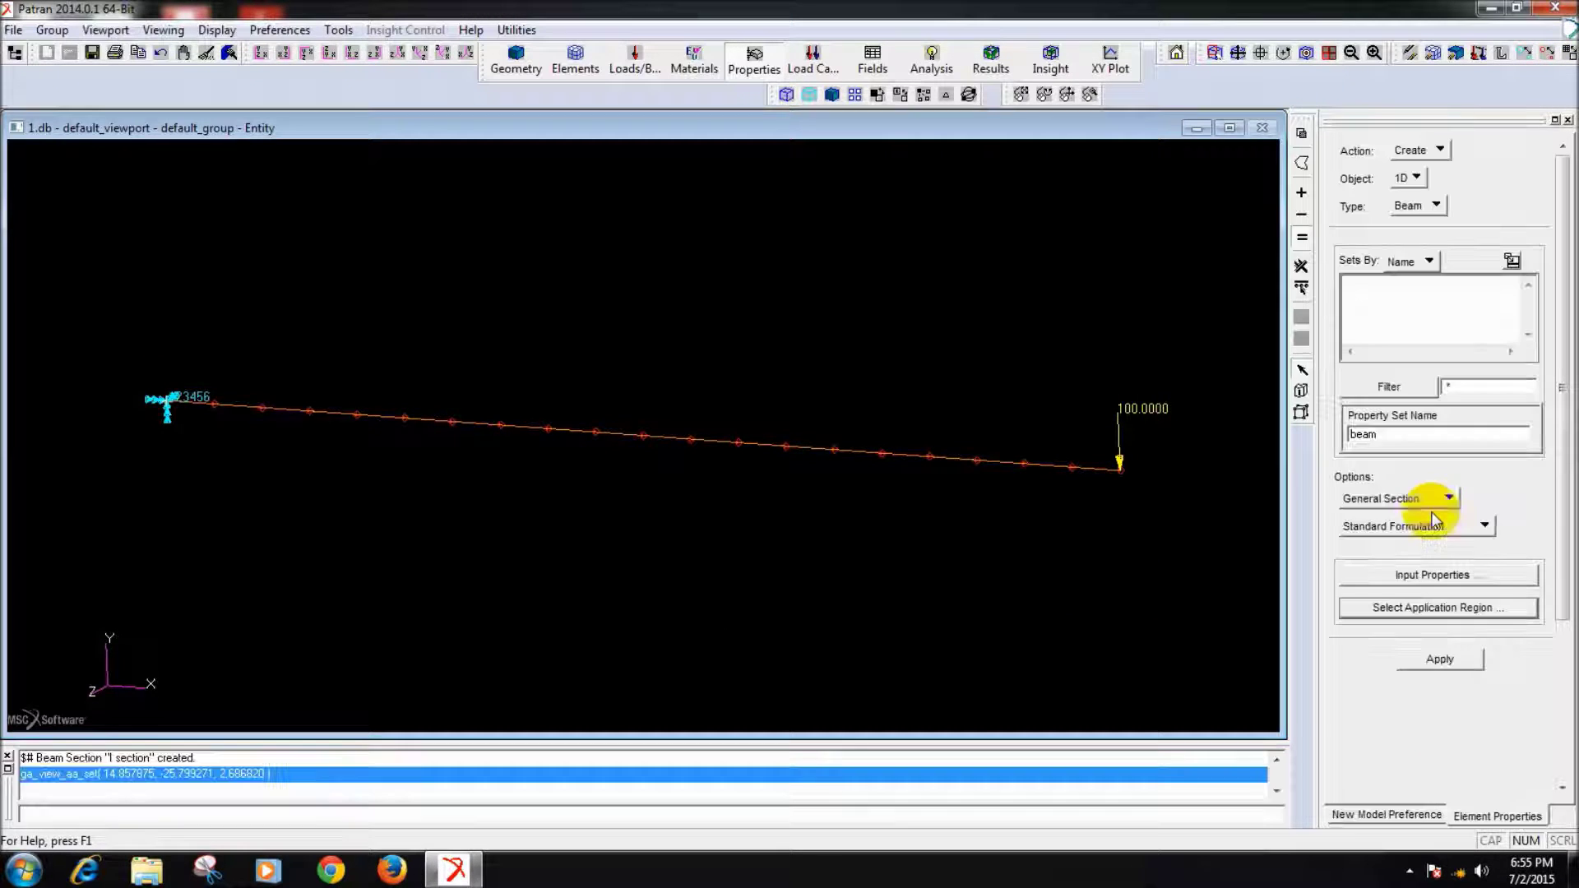
{"action": "left_click", "coordinate": [1440, 660]}
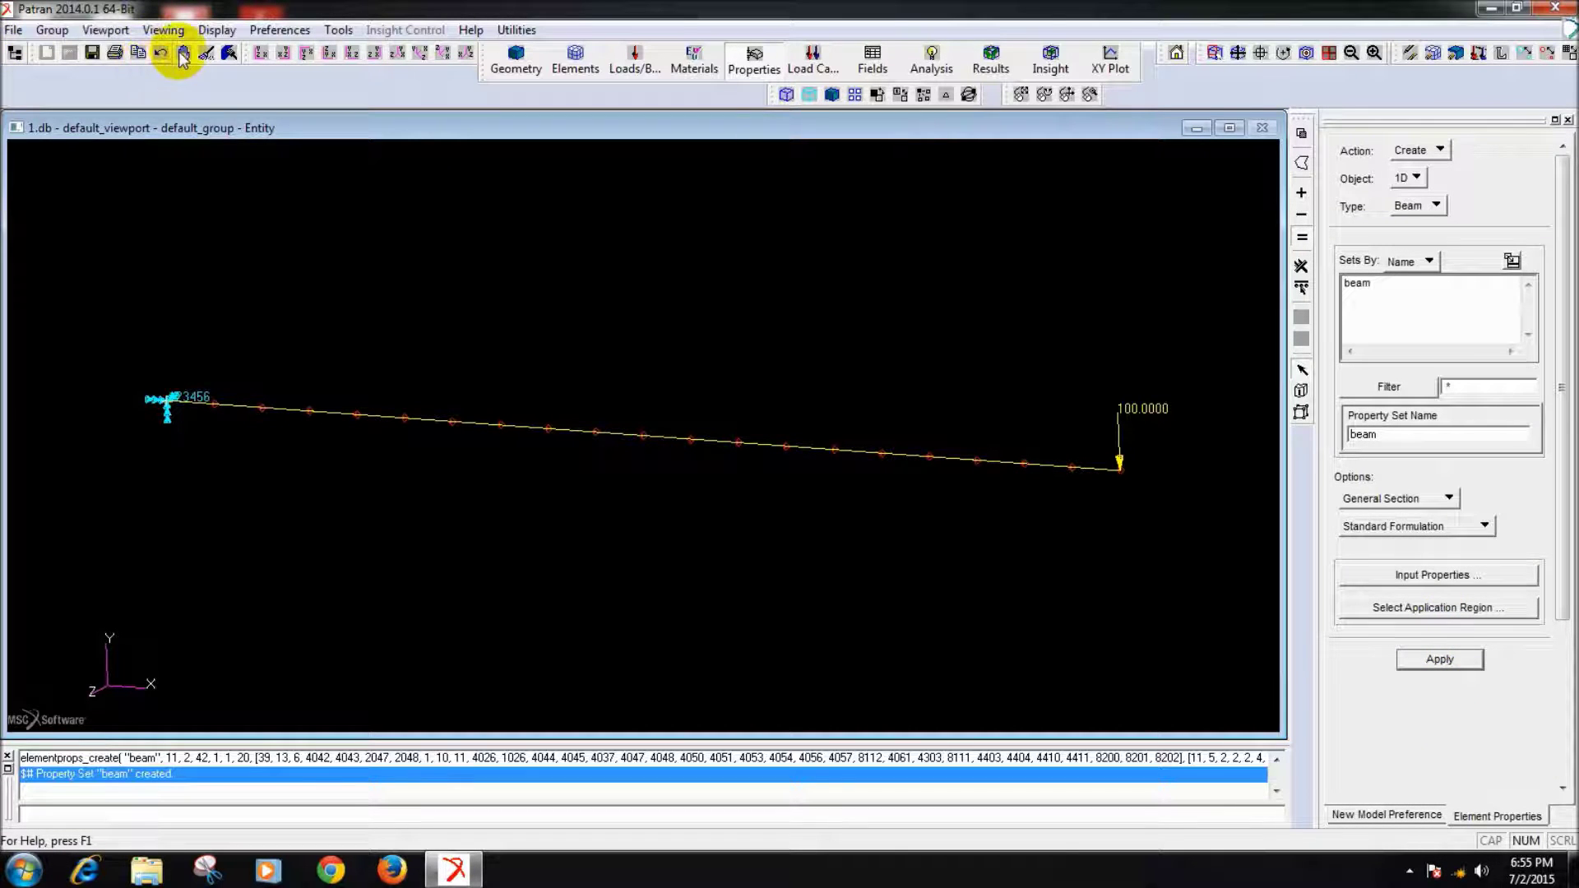
- Set the beam display to 3D:FullSpan
{"action": "left_click", "coordinate": [216, 29]}
{"action": "left_click", "coordinate": [264, 168]}
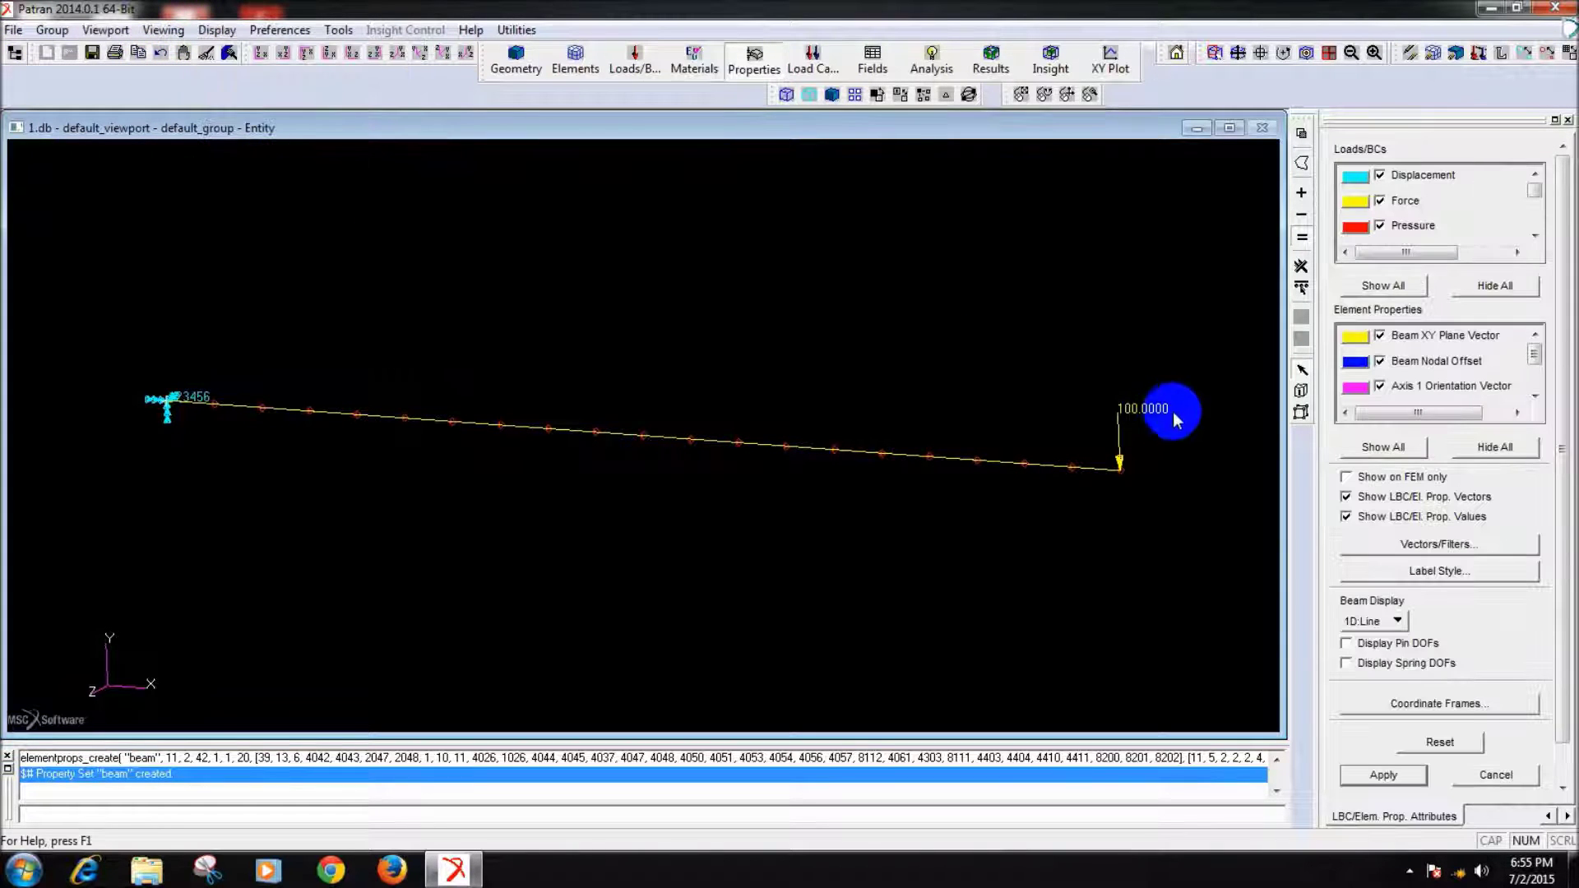
{"action": "left_click", "coordinate": [1399, 623]}
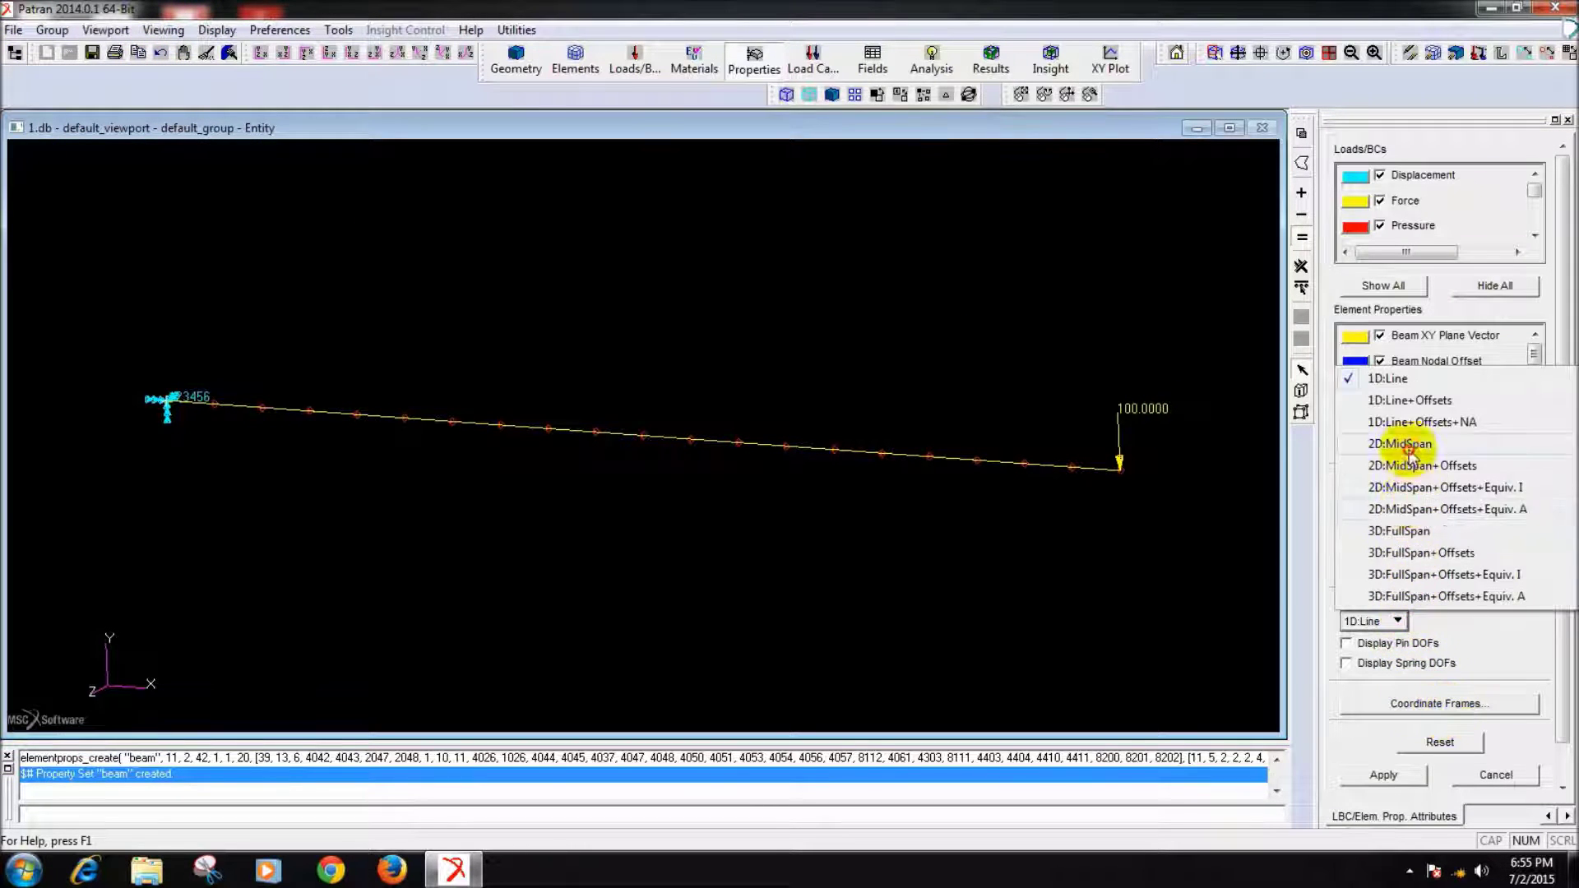
{"action": "left_click", "coordinate": [1414, 533]}
{"action": "left_click", "coordinate": [1384, 777]}
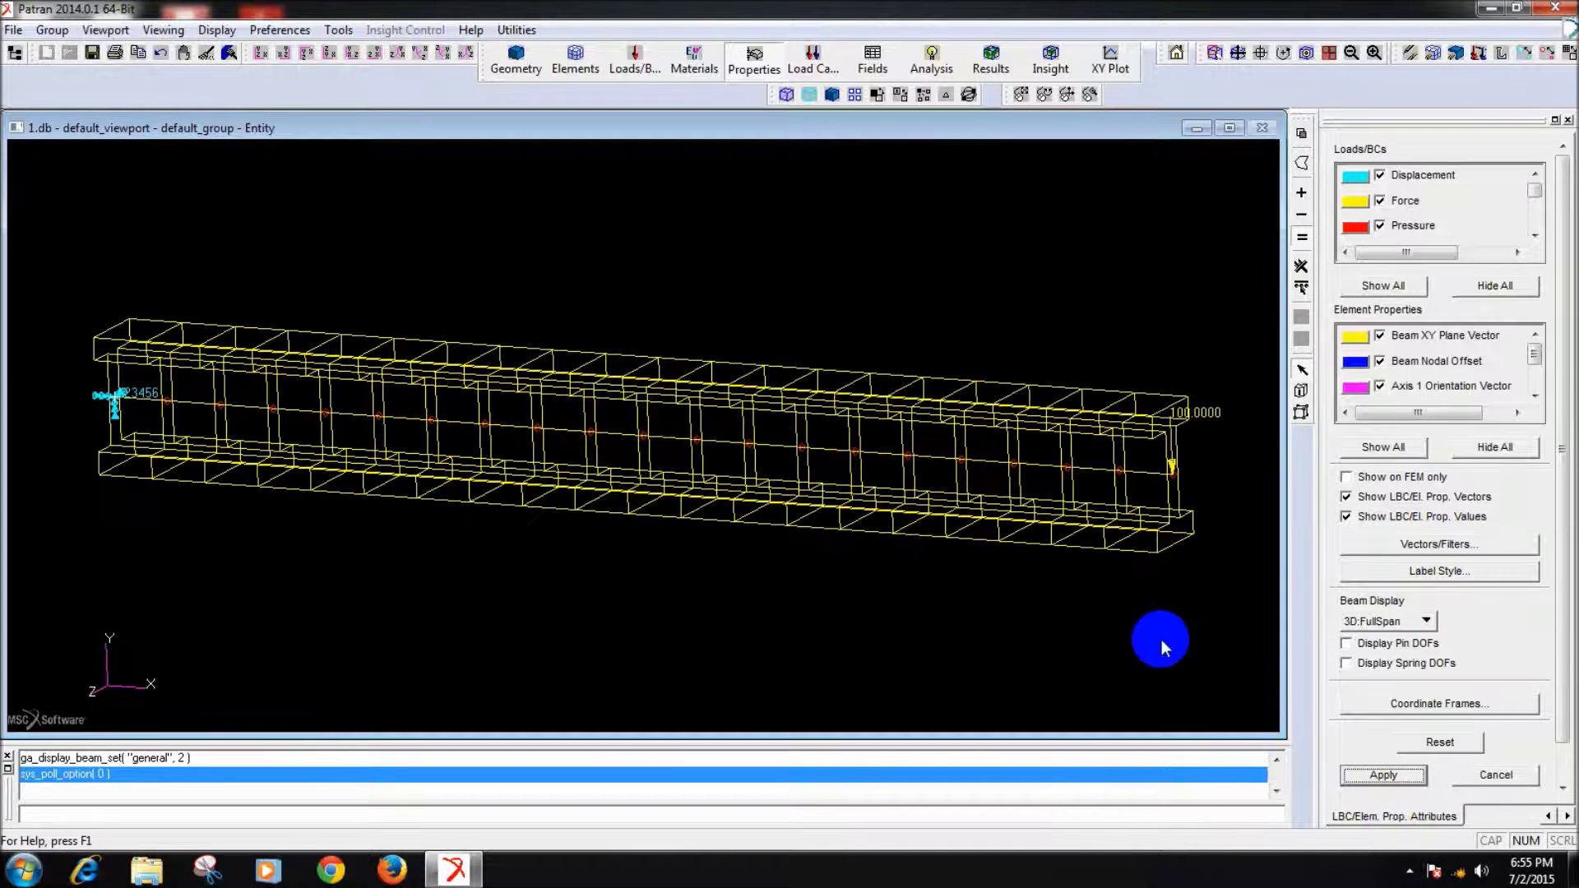
- Rotate the view to inspect the 3D I-beam, then close the display form
{"action": "middle_click_drag", "start_coordinate": [1164, 647], "coordinate": [1146, 638]}
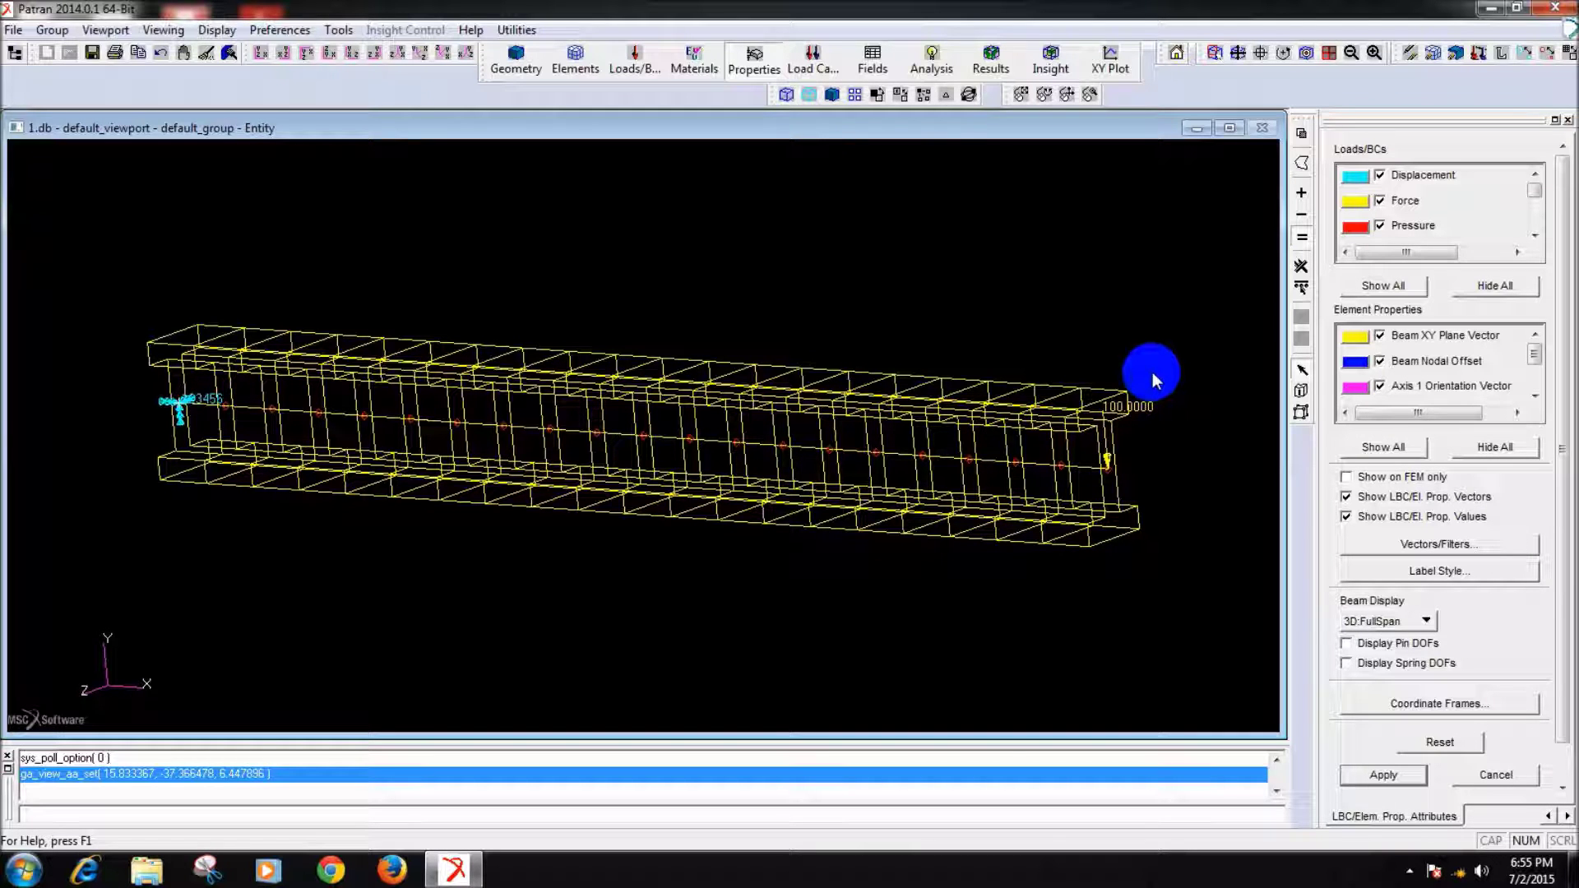
{"action": "left_click", "coordinate": [1410, 748]}
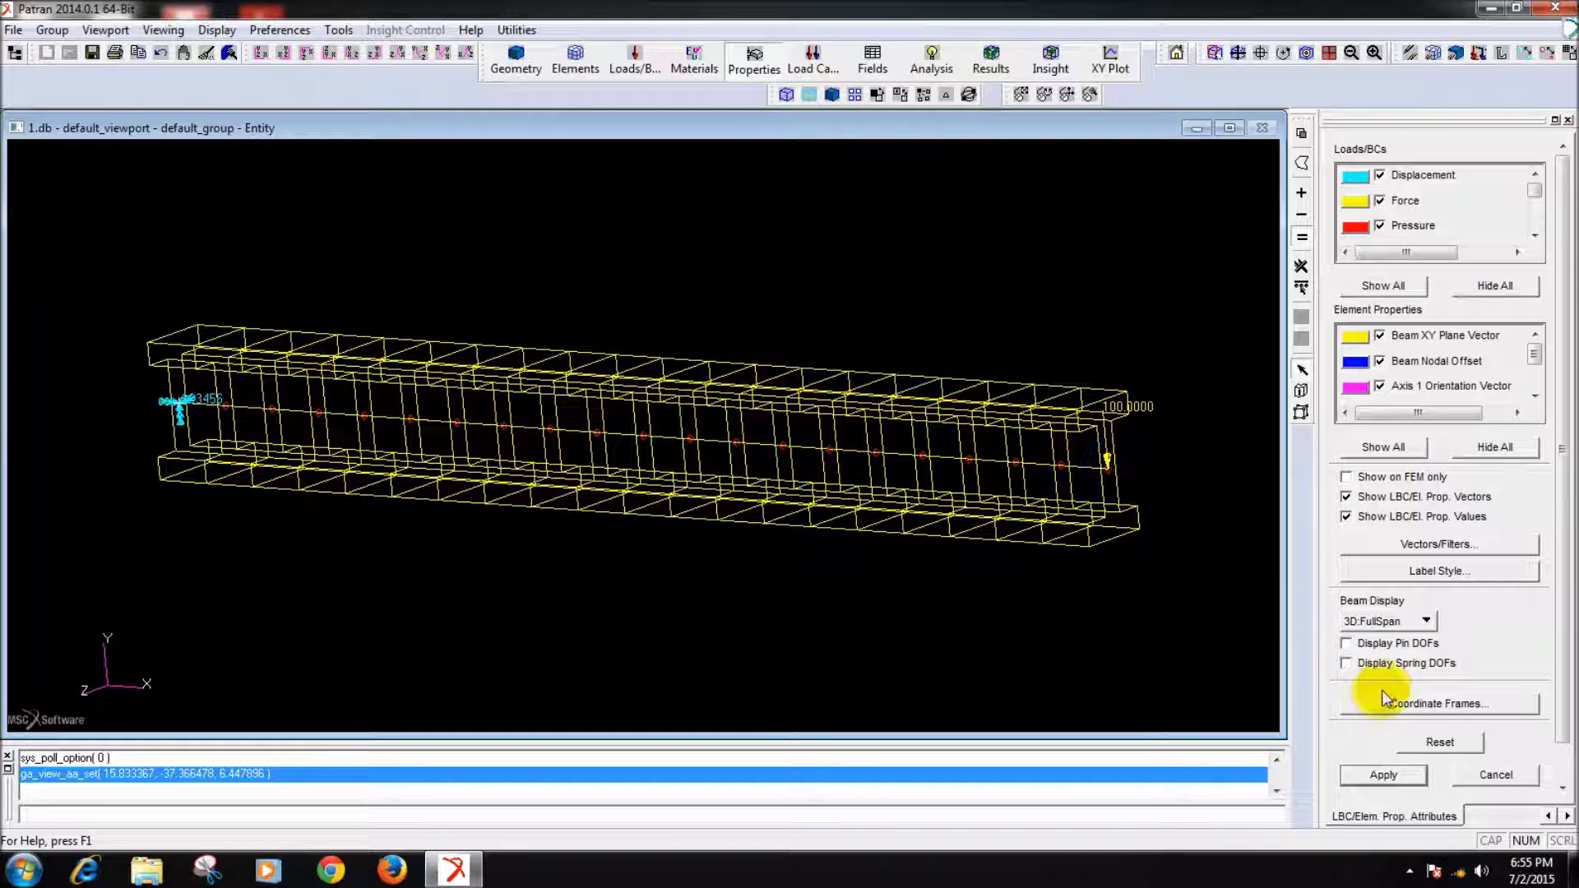
{"action": "left_click", "coordinate": [1484, 778]}
- Modify the beam property set so its bar orientation is <0 0 1>
{"action": "left_click", "coordinate": [1415, 150]}
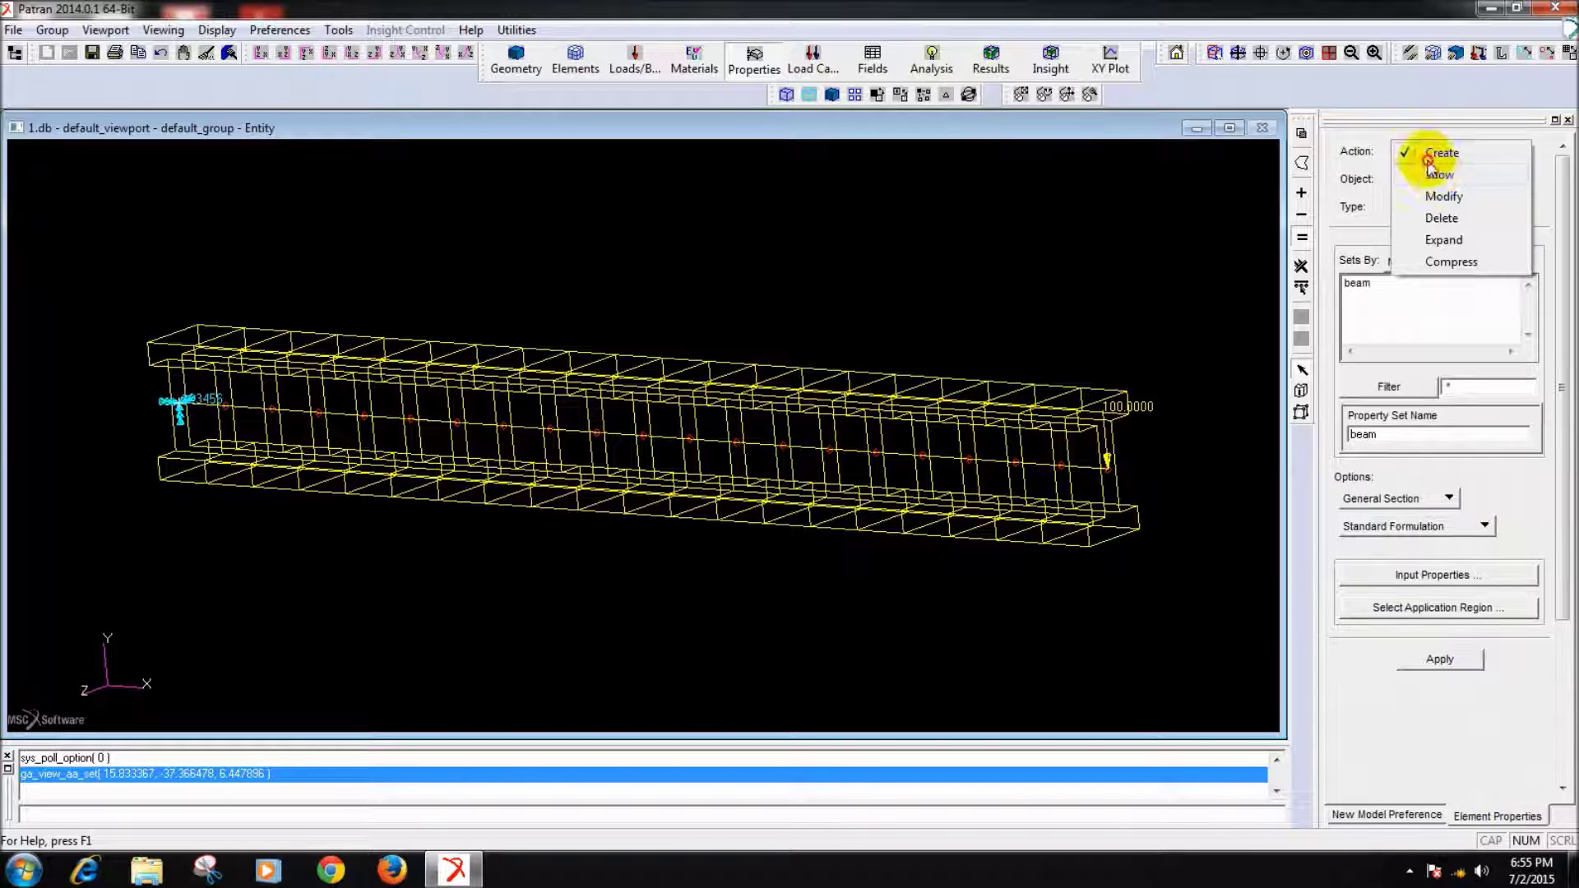
{"action": "left_click", "coordinate": [1440, 176]}
{"action": "left_click", "coordinate": [1362, 282]}
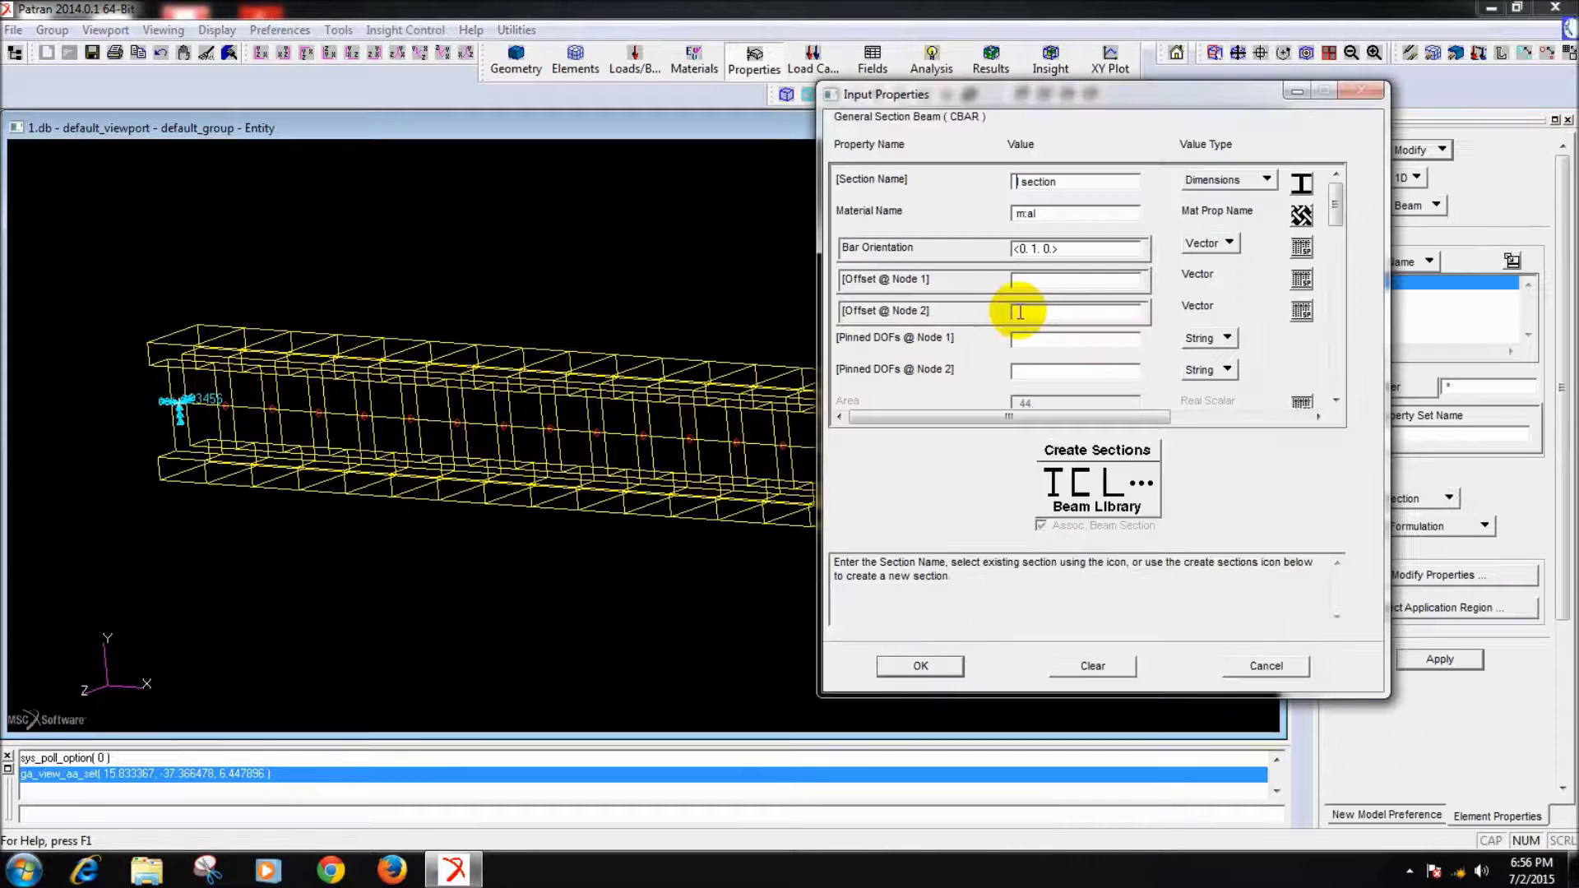
{"action": "left_click", "coordinate": [1053, 248]}
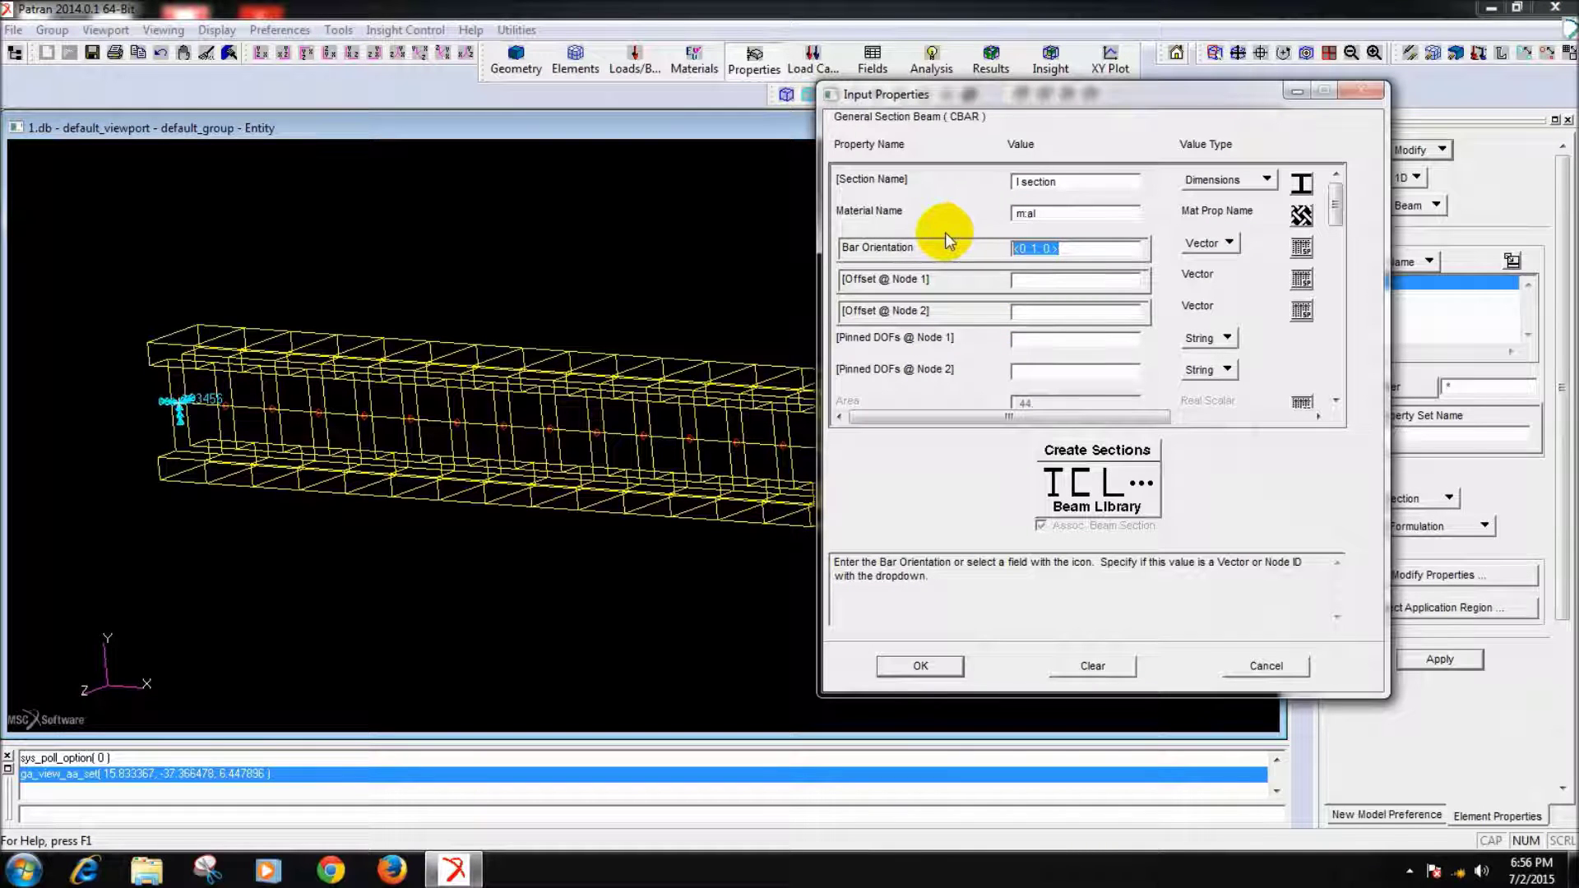
{"action": "type", "text": "<"}
{"action": "type", "text": "0.0"}
{"action": "type", "text": " 1>"}
{"action": "left_click", "coordinate": [914, 662]}
{"action": "left_click", "coordinate": [1431, 659]}
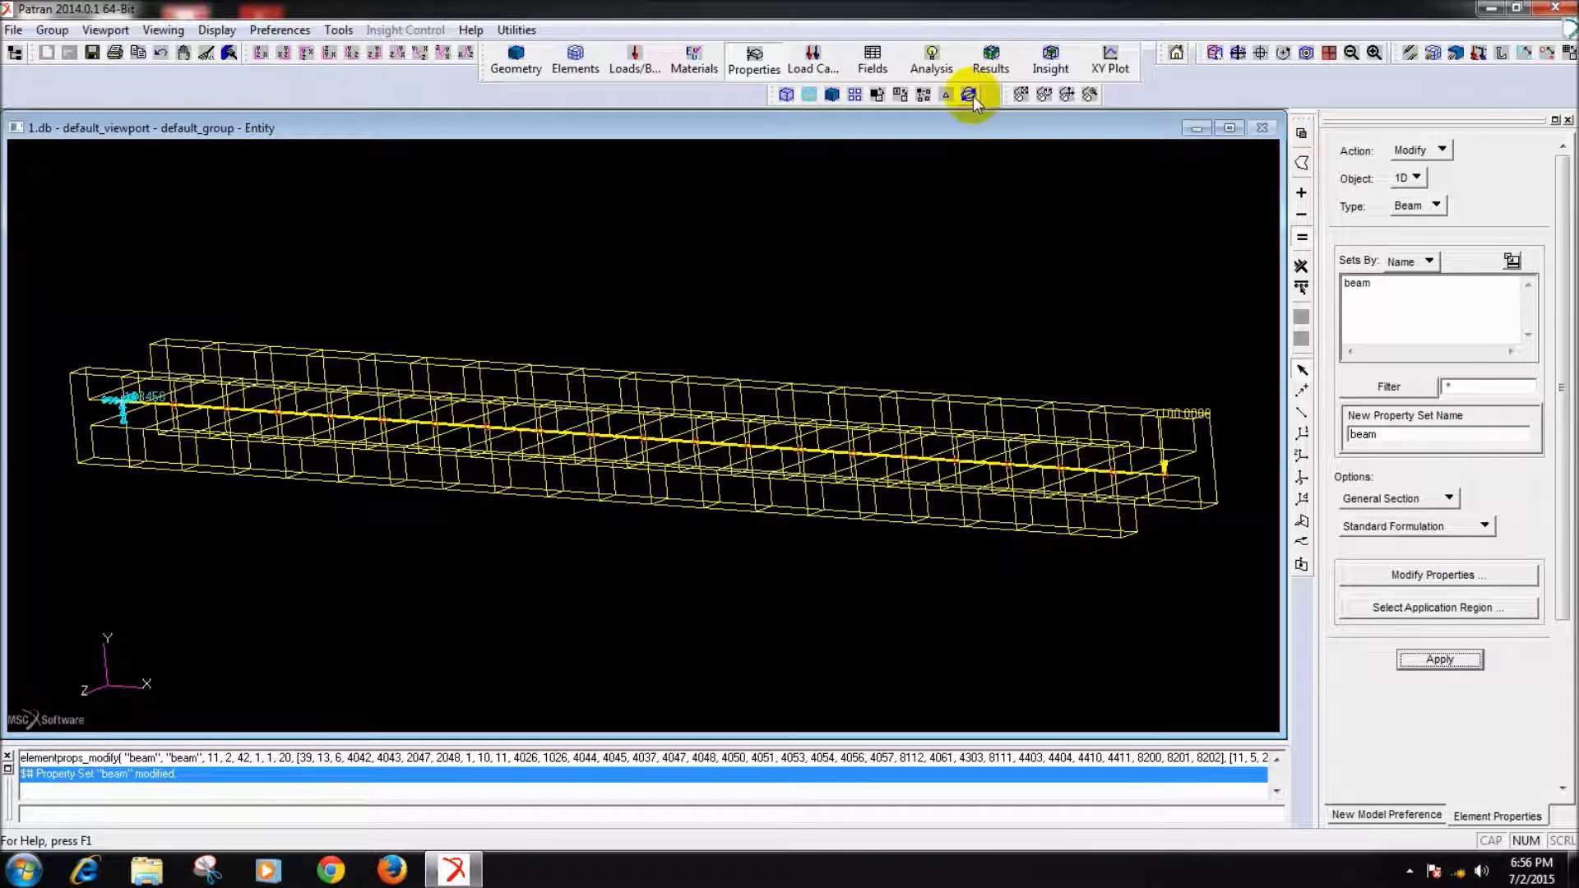
- Write an analysis-deck-only Nastran translation for job 1
{"action": "left_click", "coordinate": [932, 59]}
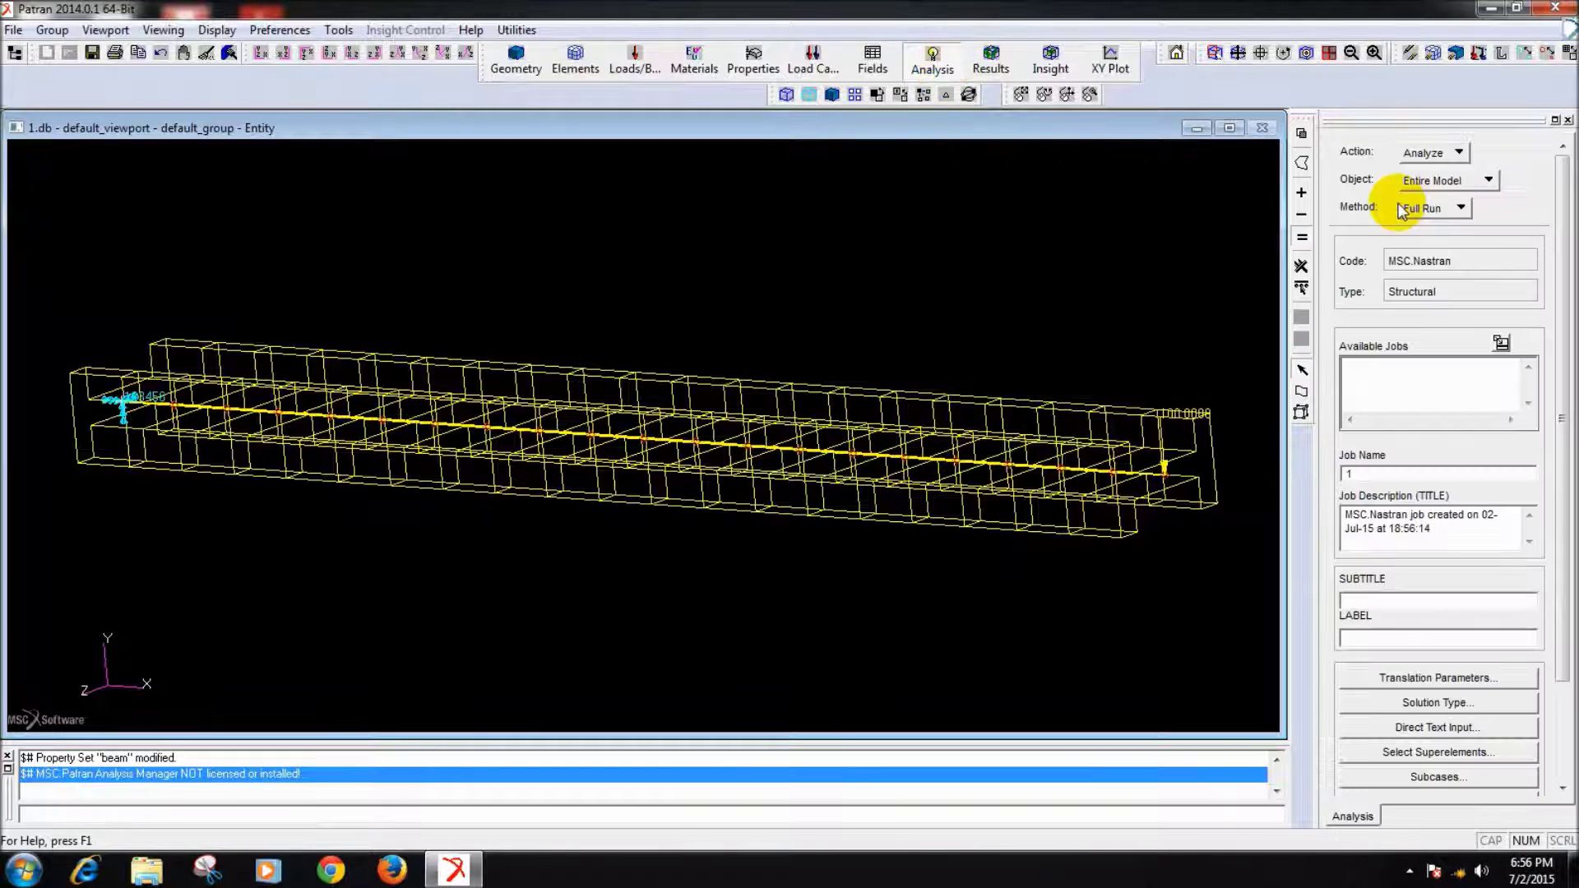
{"action": "left_click", "coordinate": [1441, 209]}
{"action": "left_click", "coordinate": [1470, 257]}
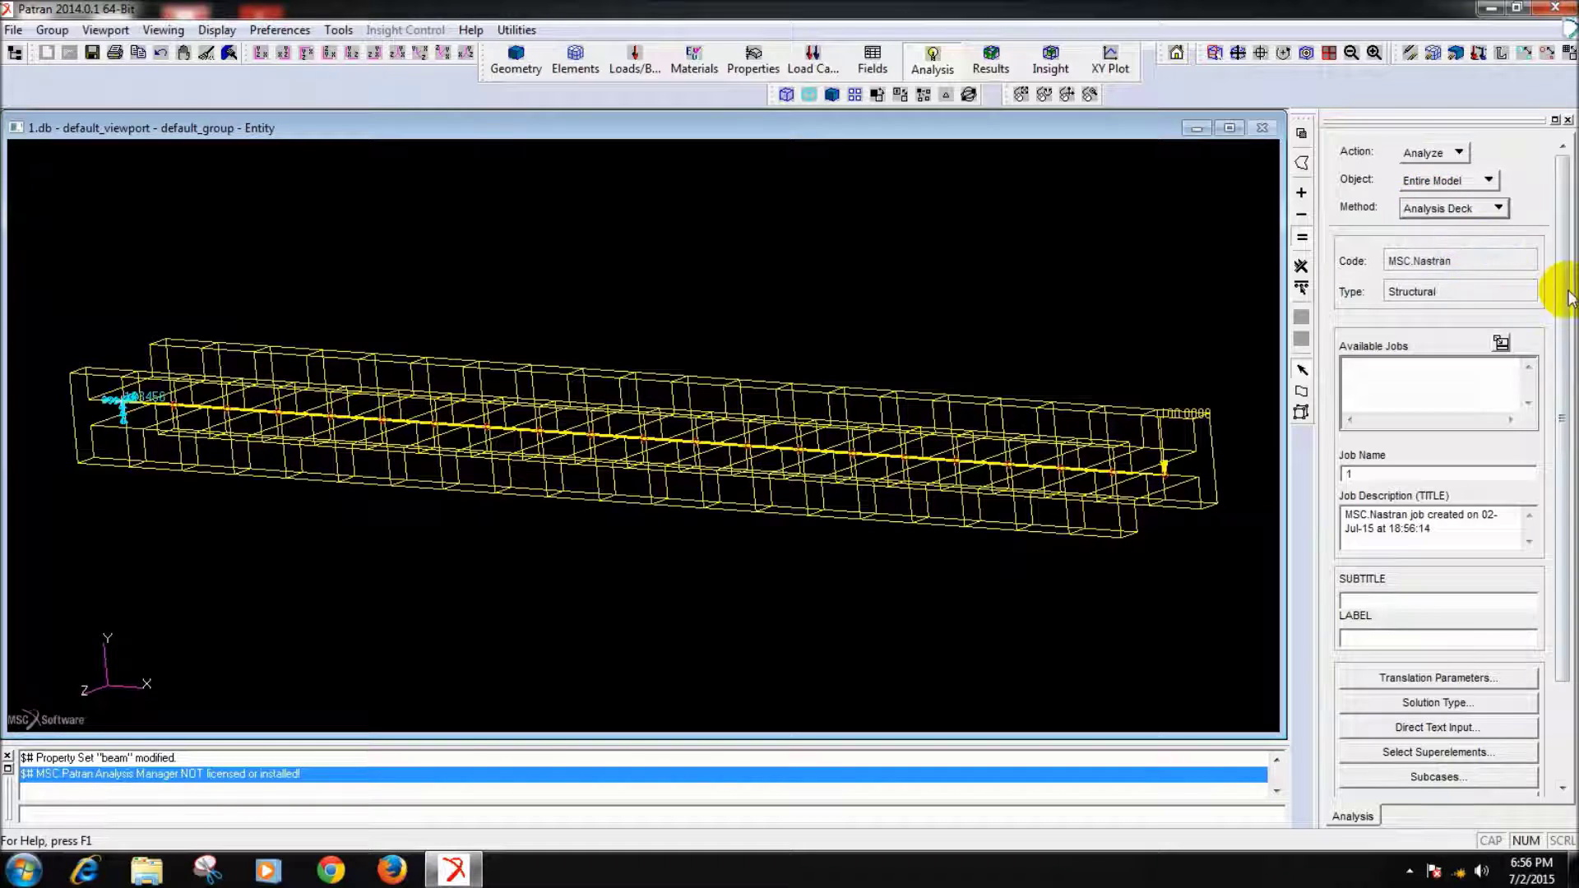
{"action": "scroll", "coordinate": [1551, 294], "scroll_direction": "down", "scroll_amount": 3}
{"action": "left_click", "coordinate": [1439, 732]}
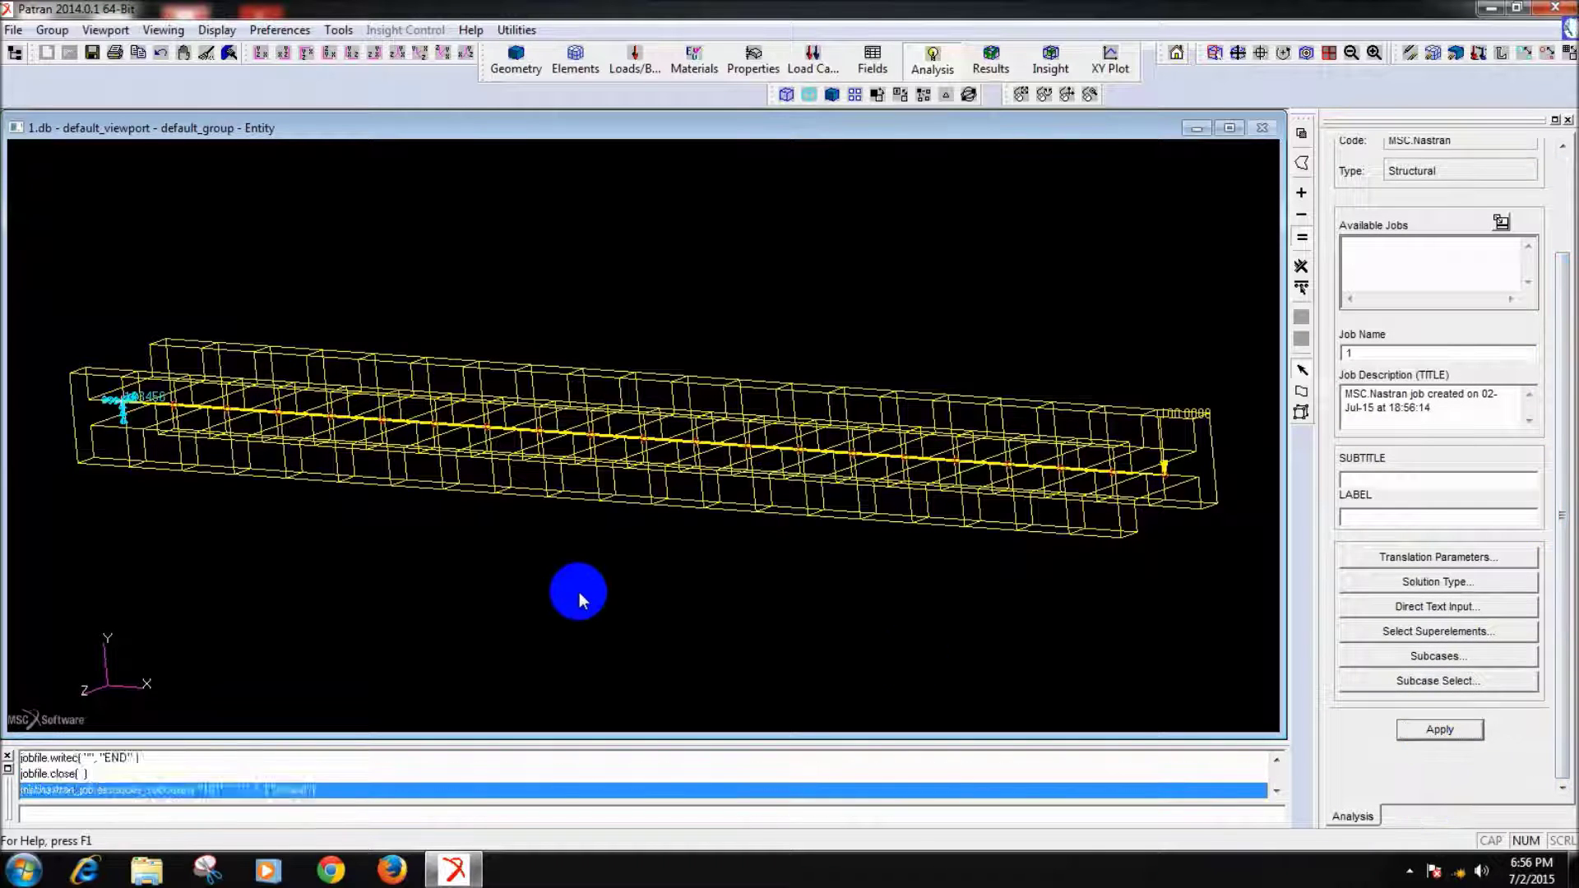
- Launch MSC Nastran 2014 from the desktop and run the 1.bdf input file
{"action": "left_click", "coordinate": [1487, 9]}
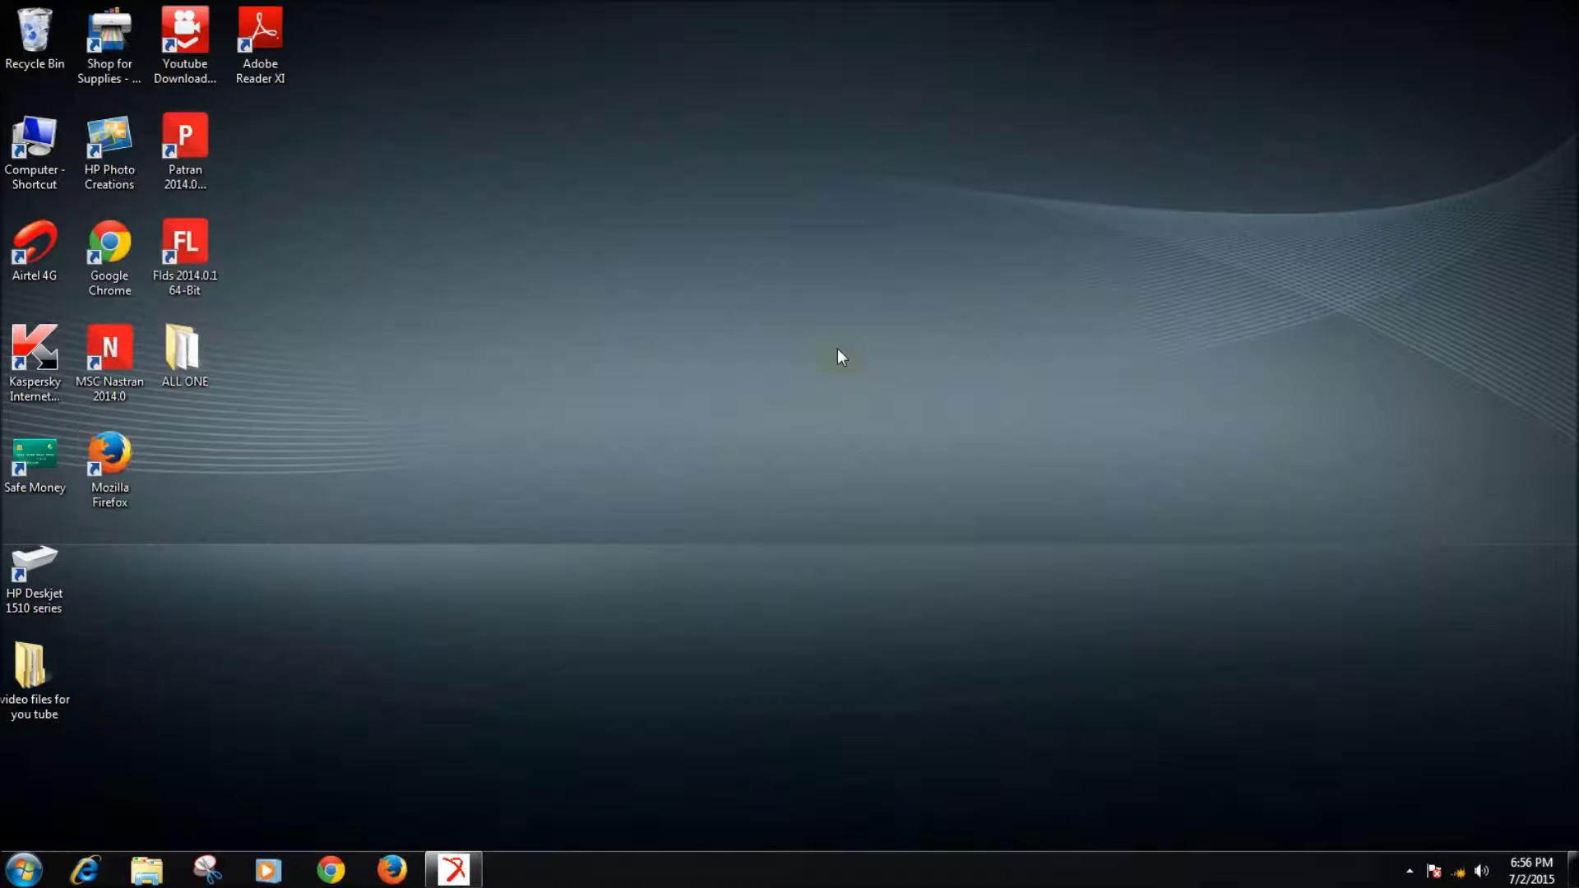
{"action": "double_click", "coordinate": [110, 350]}
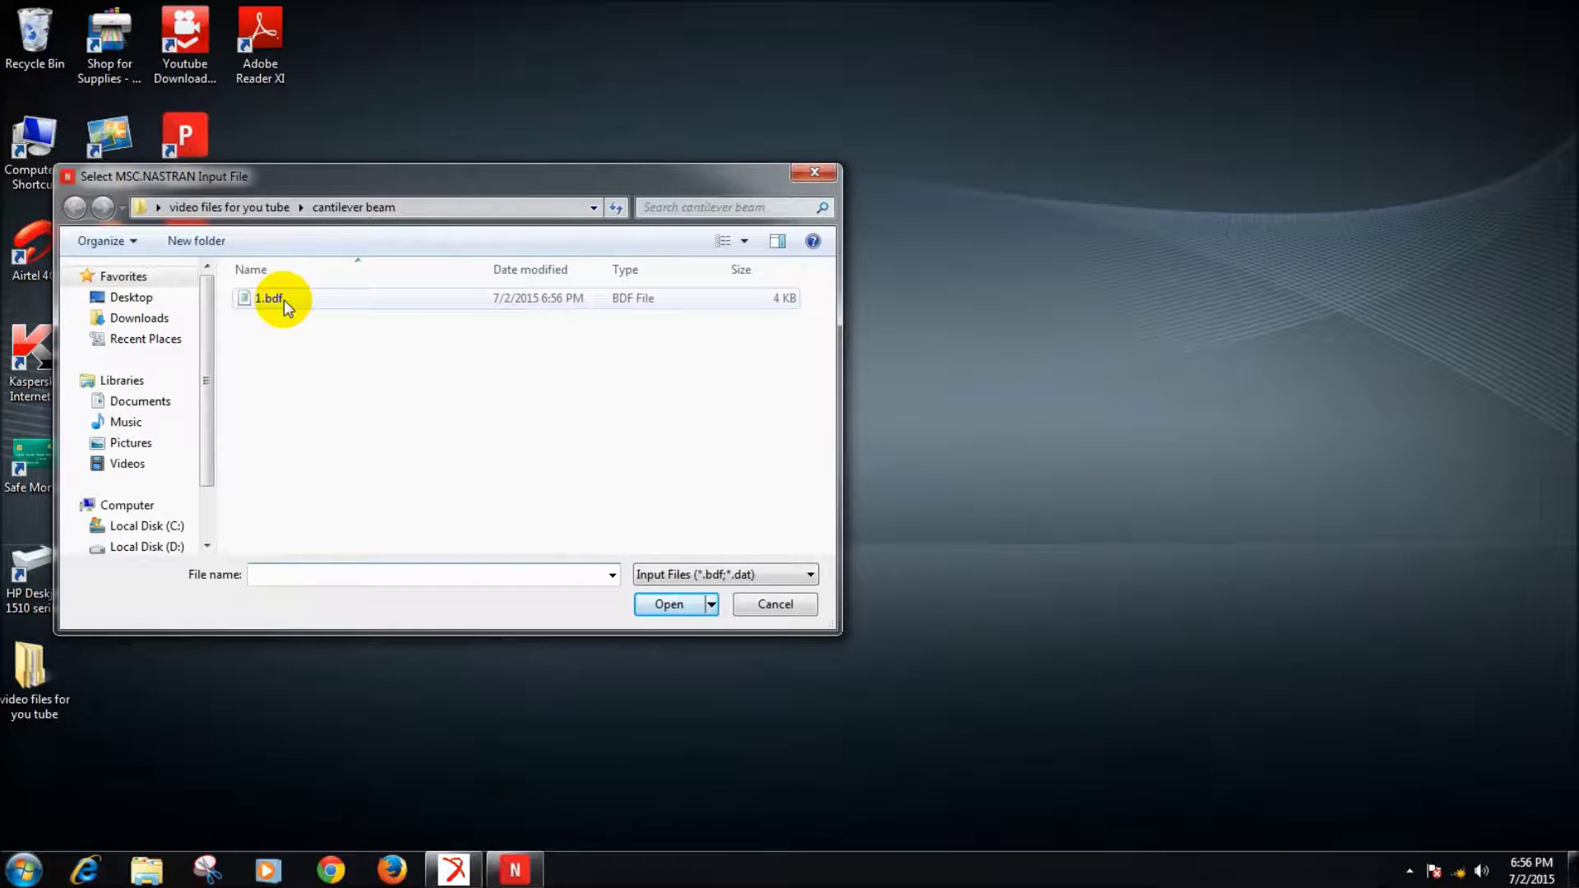
{"action": "double_click", "coordinate": [284, 299]}
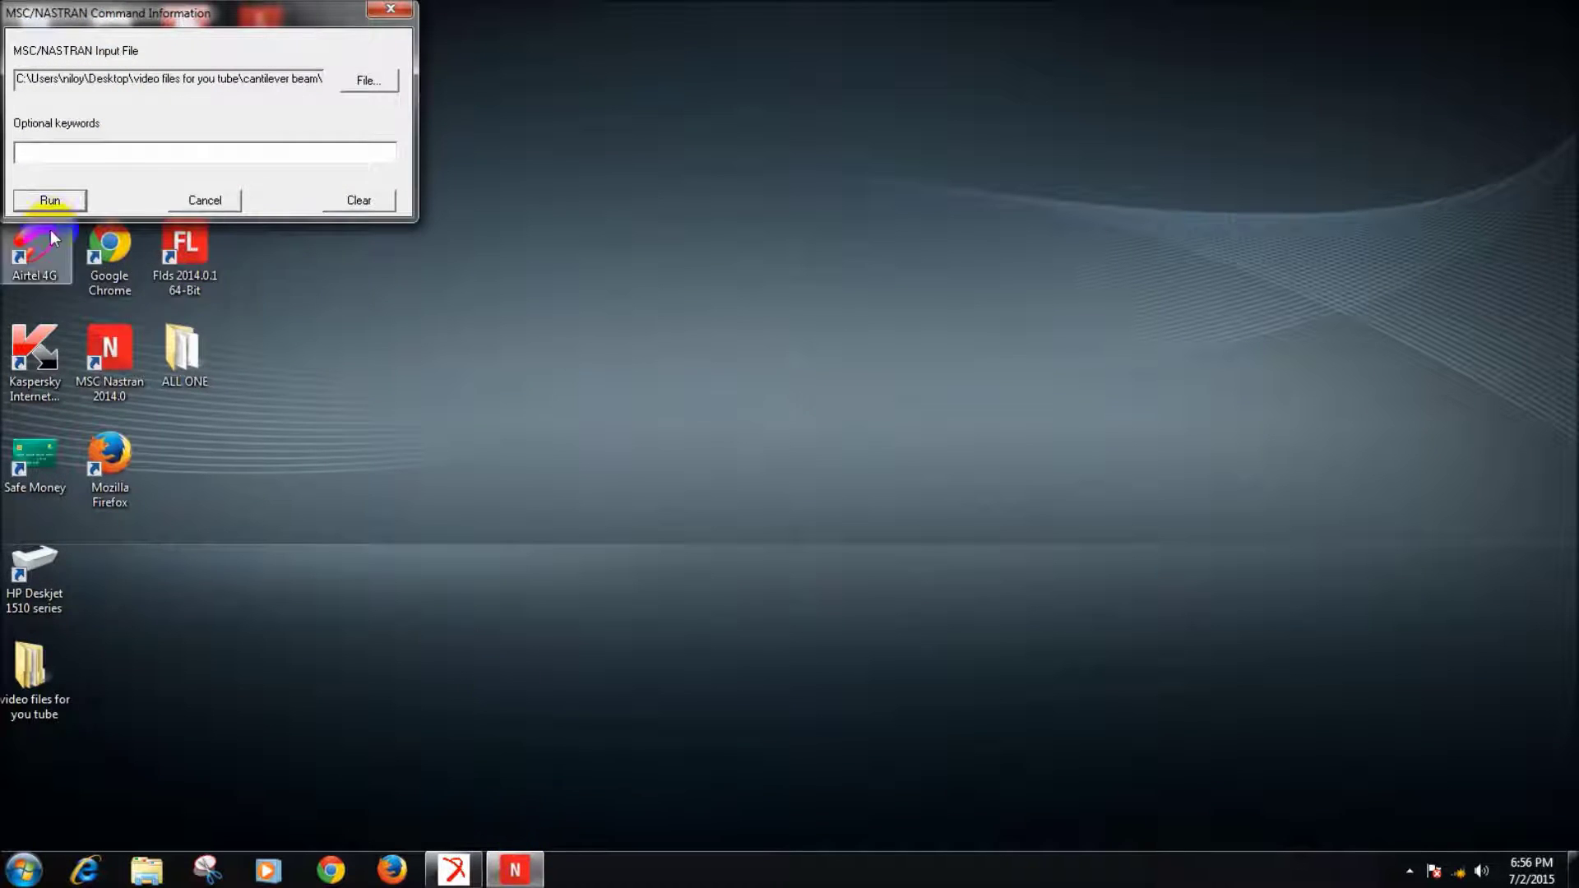
{"action": "left_click", "coordinate": [51, 200]}
- Attach the Nastran results file 1.xdb to the beam model using Access Results
{"action": "left_click", "coordinate": [451, 870]}
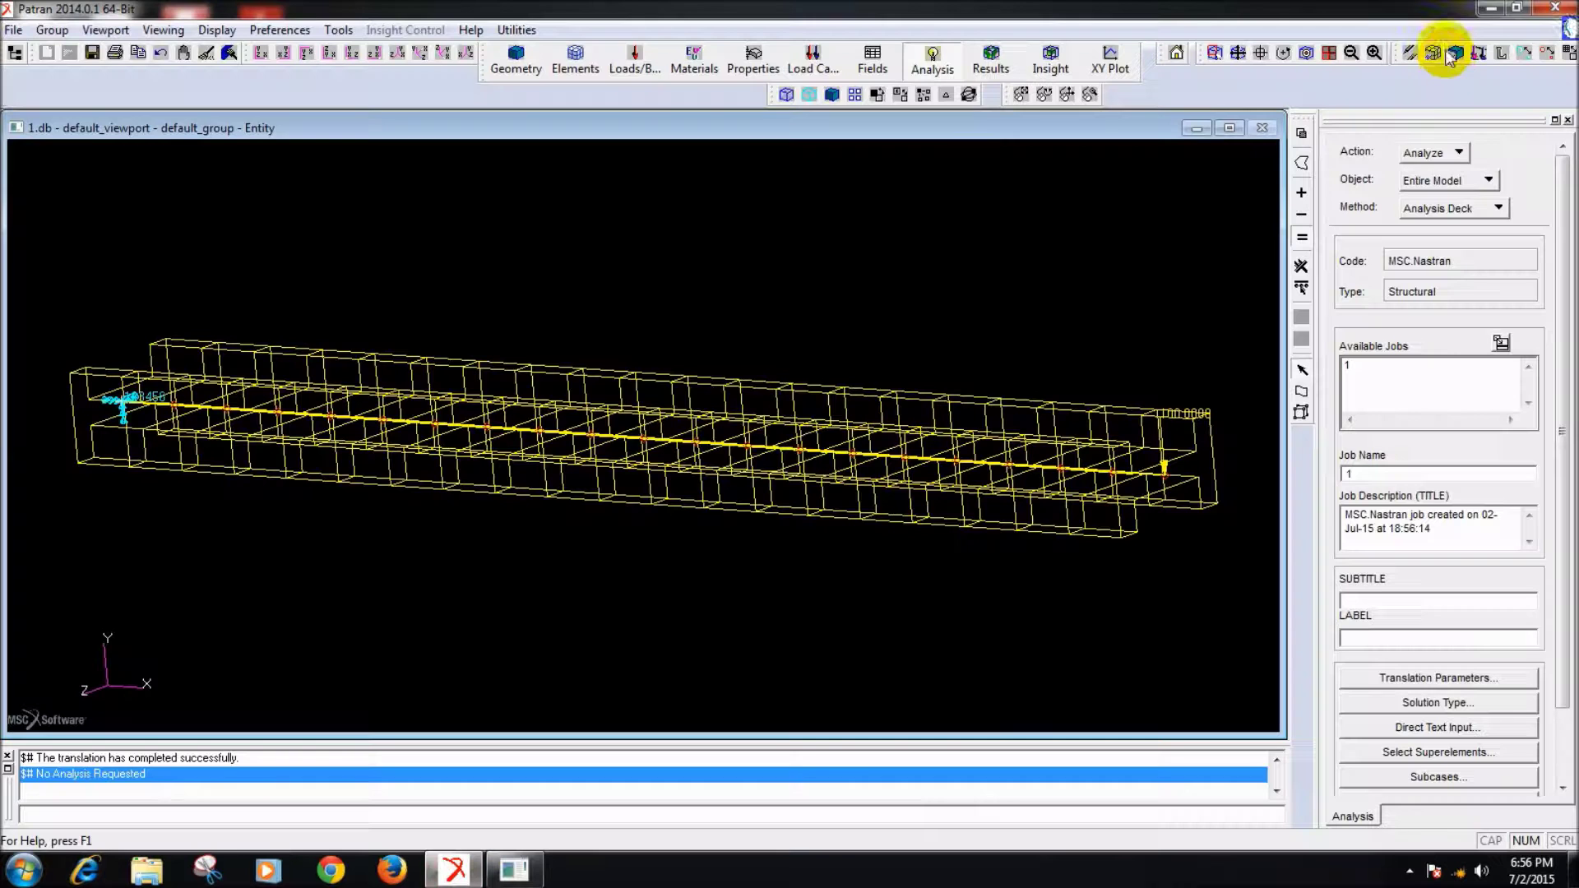
{"action": "left_click", "coordinate": [1421, 154]}
{"action": "left_click", "coordinate": [1430, 197]}
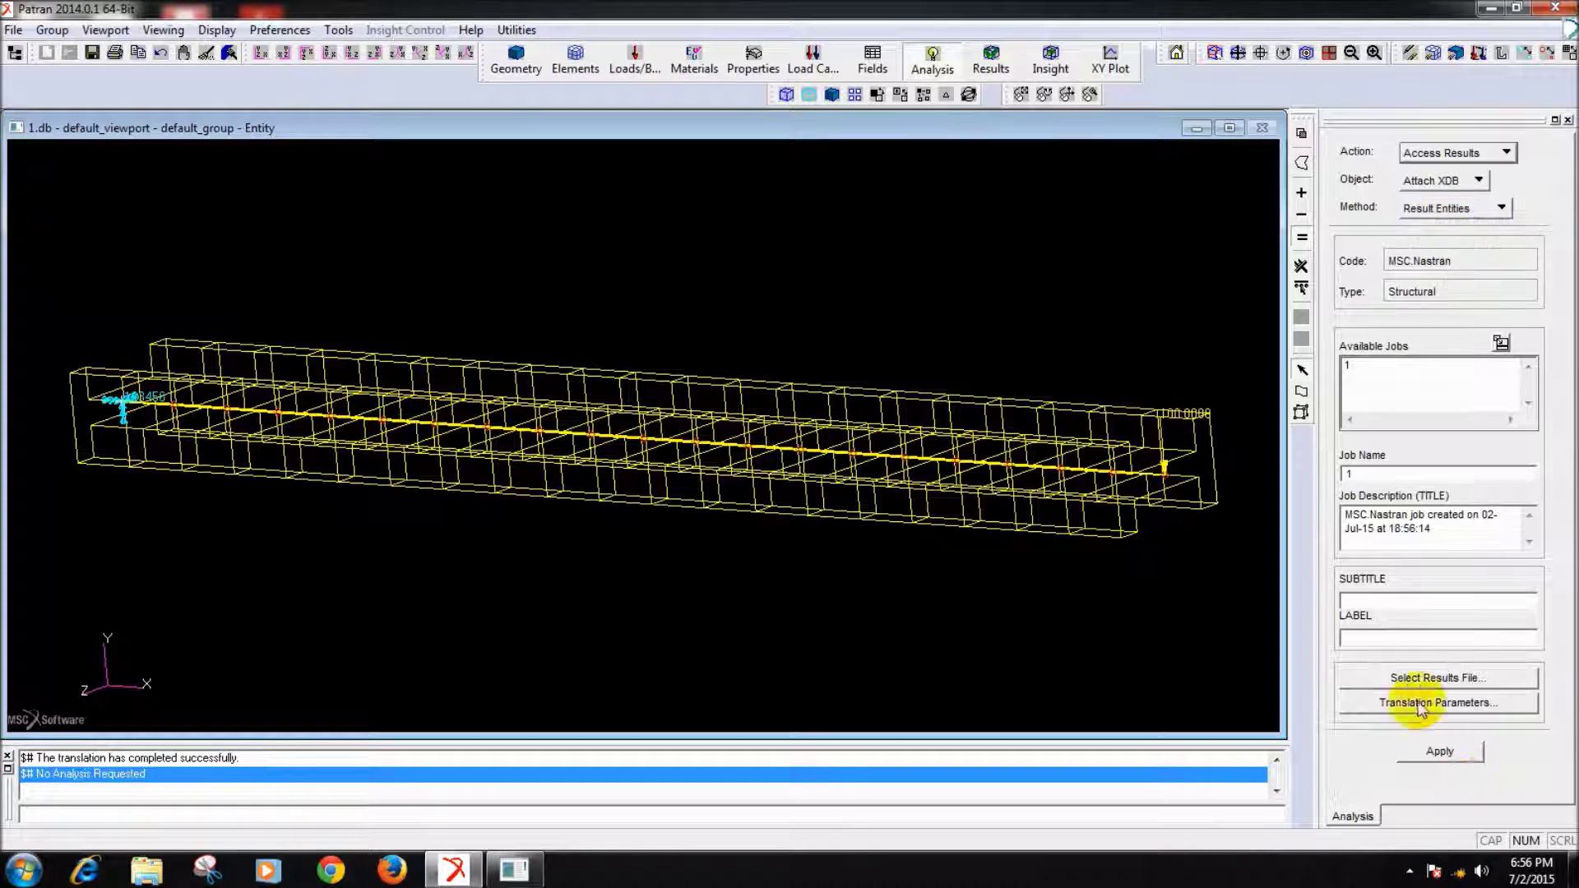
{"action": "left_click", "coordinate": [1421, 680]}
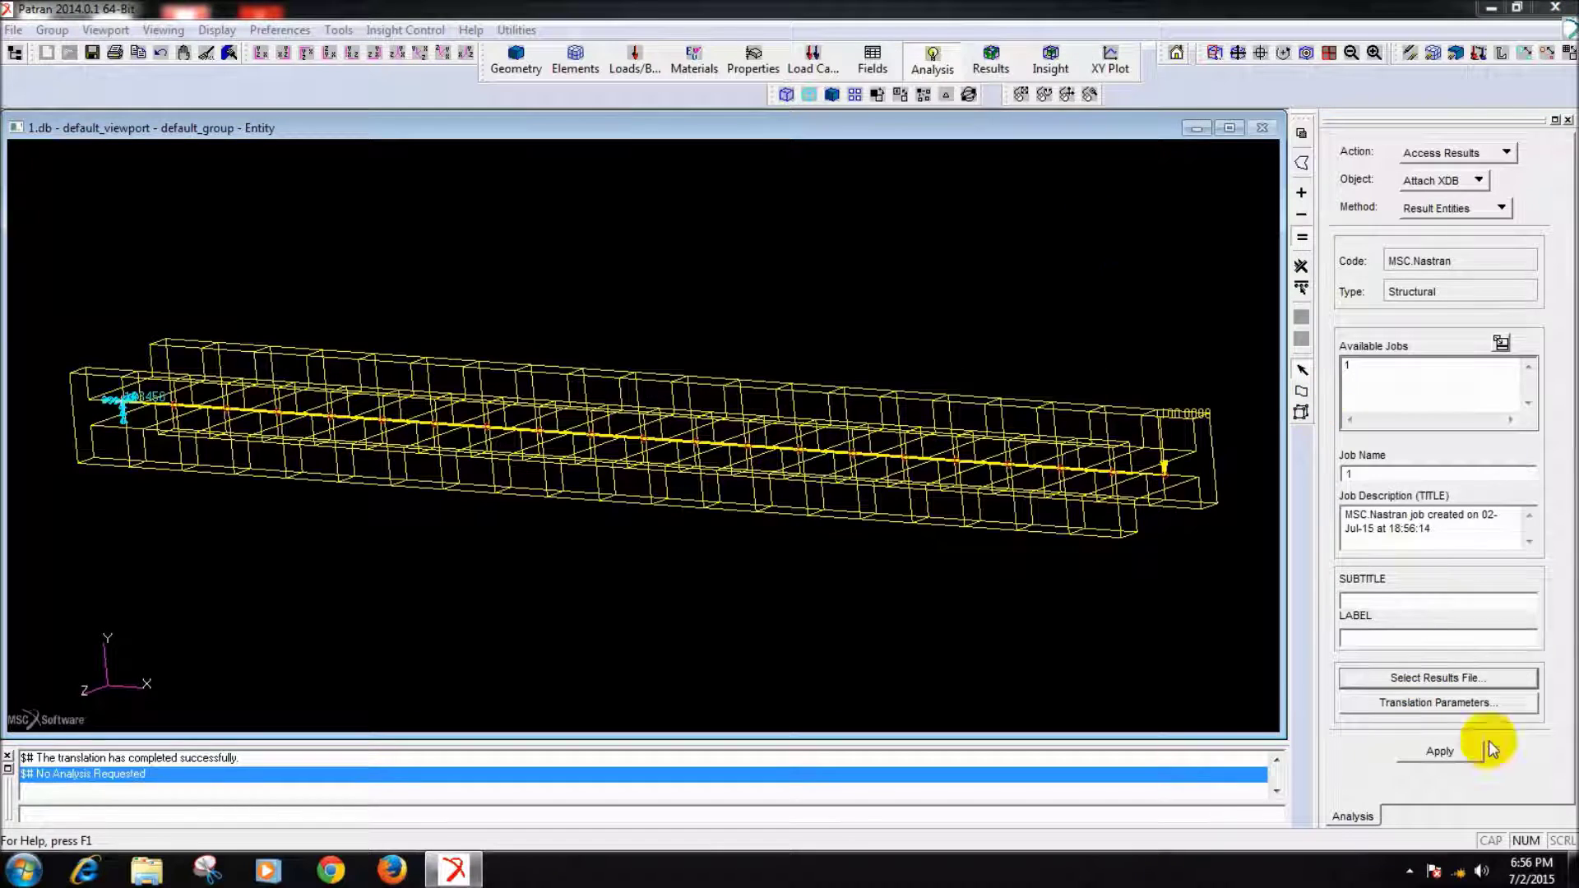
{"action": "left_click", "coordinate": [956, 180]}
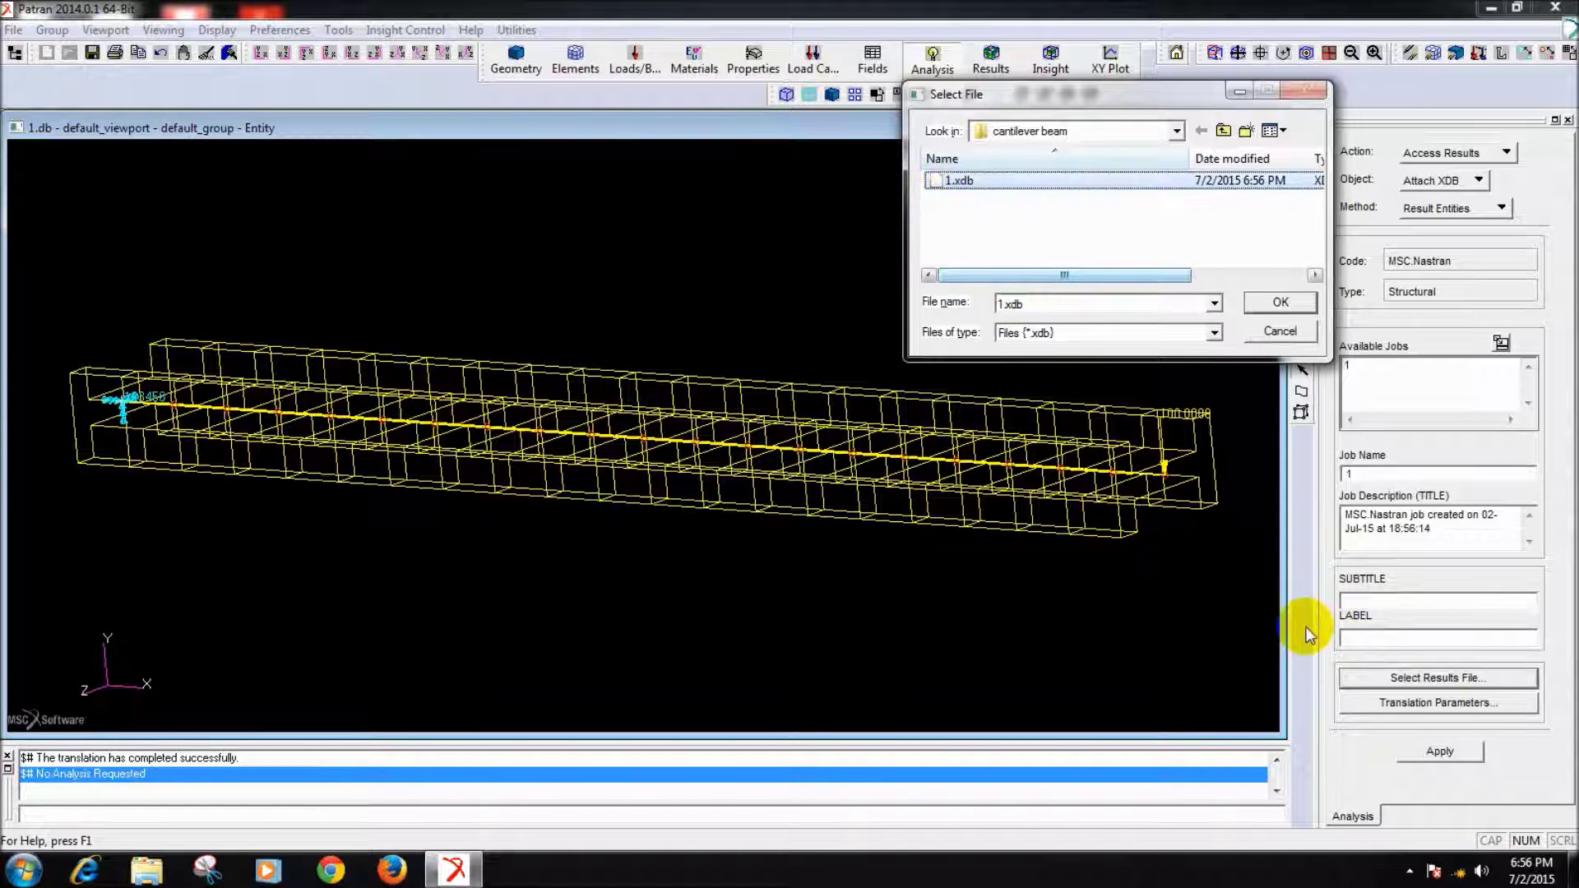
{"action": "left_click", "coordinate": [1267, 303]}
{"action": "left_click", "coordinate": [1446, 753]}
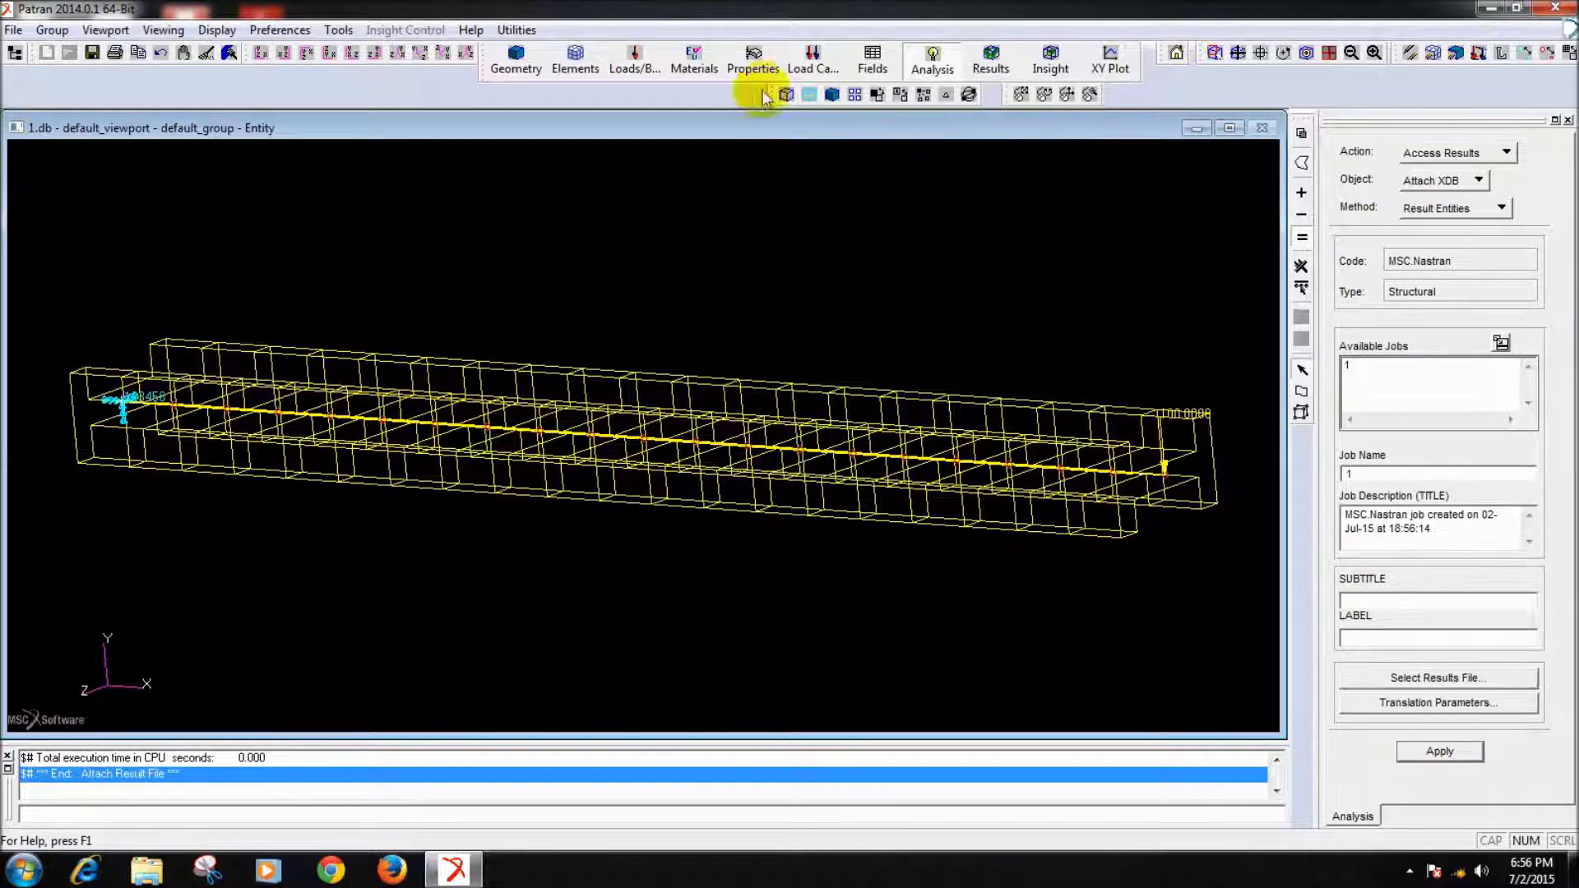
{"action": "left_click", "coordinate": [1000, 62]}
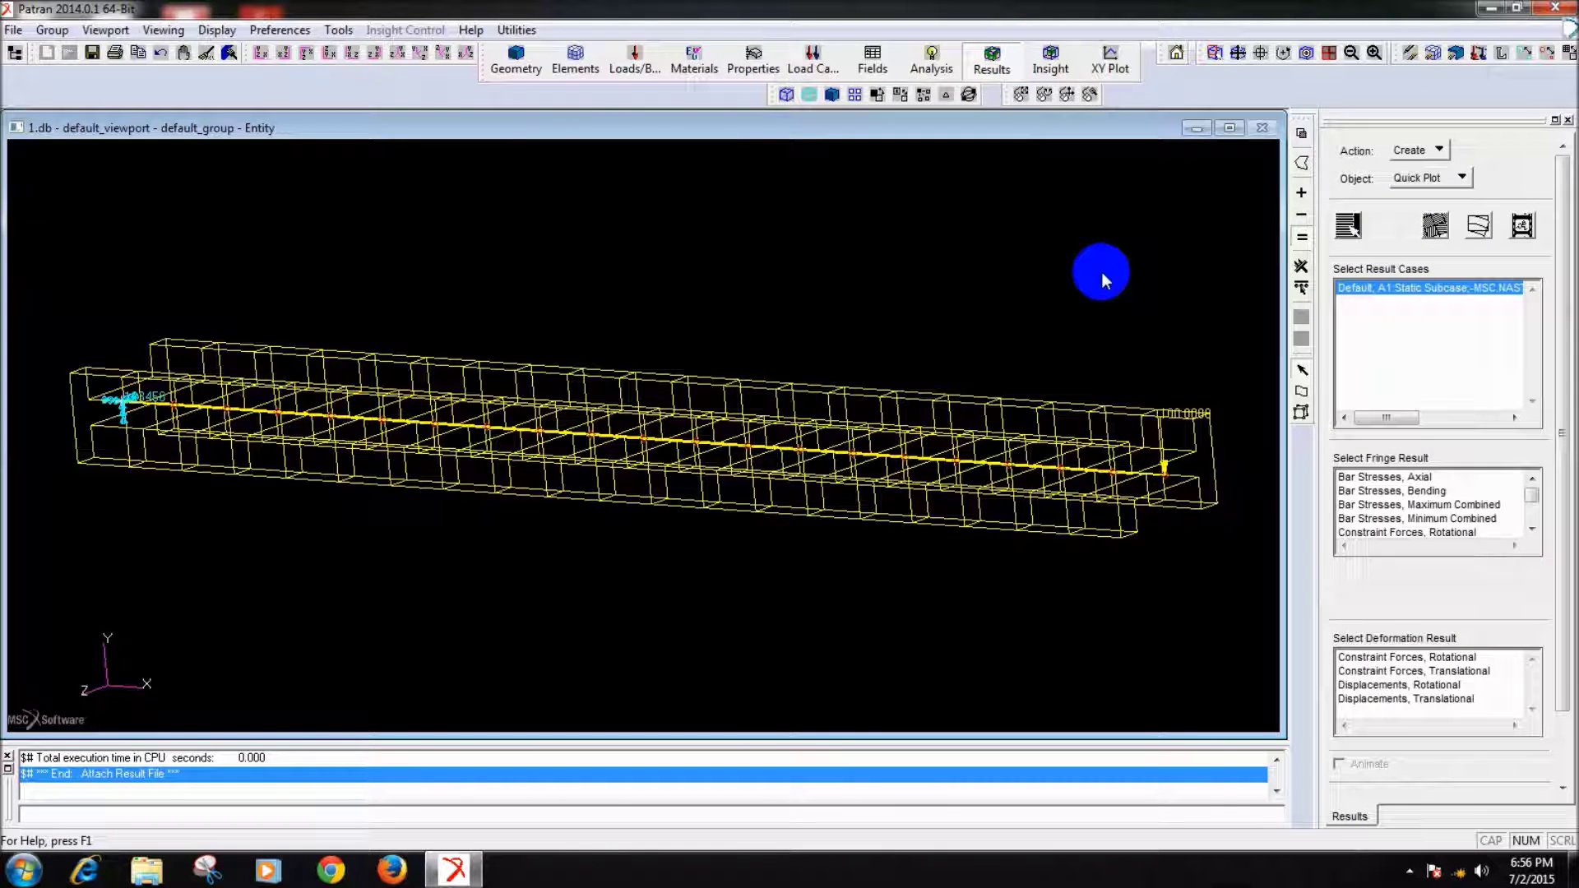
- Plot bending bar stress at Points C through F on the translationally deformed beam
{"action": "left_click", "coordinate": [1428, 492]}
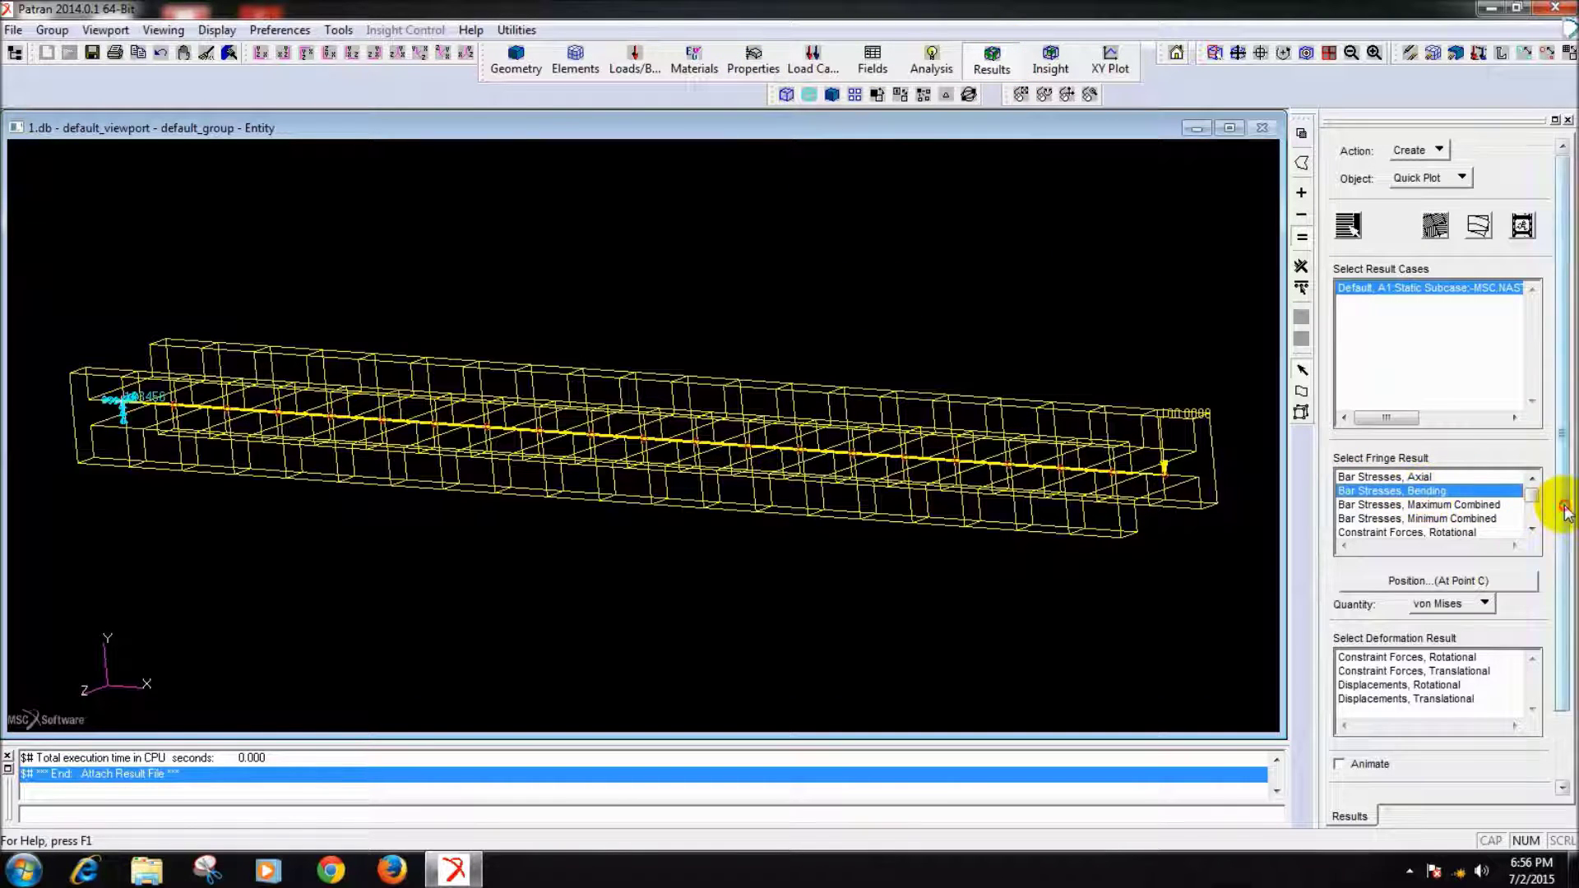
{"action": "scroll", "coordinate": [1541, 510], "scroll_direction": "down", "scroll_amount": 2}
{"action": "left_click", "coordinate": [1509, 504]}
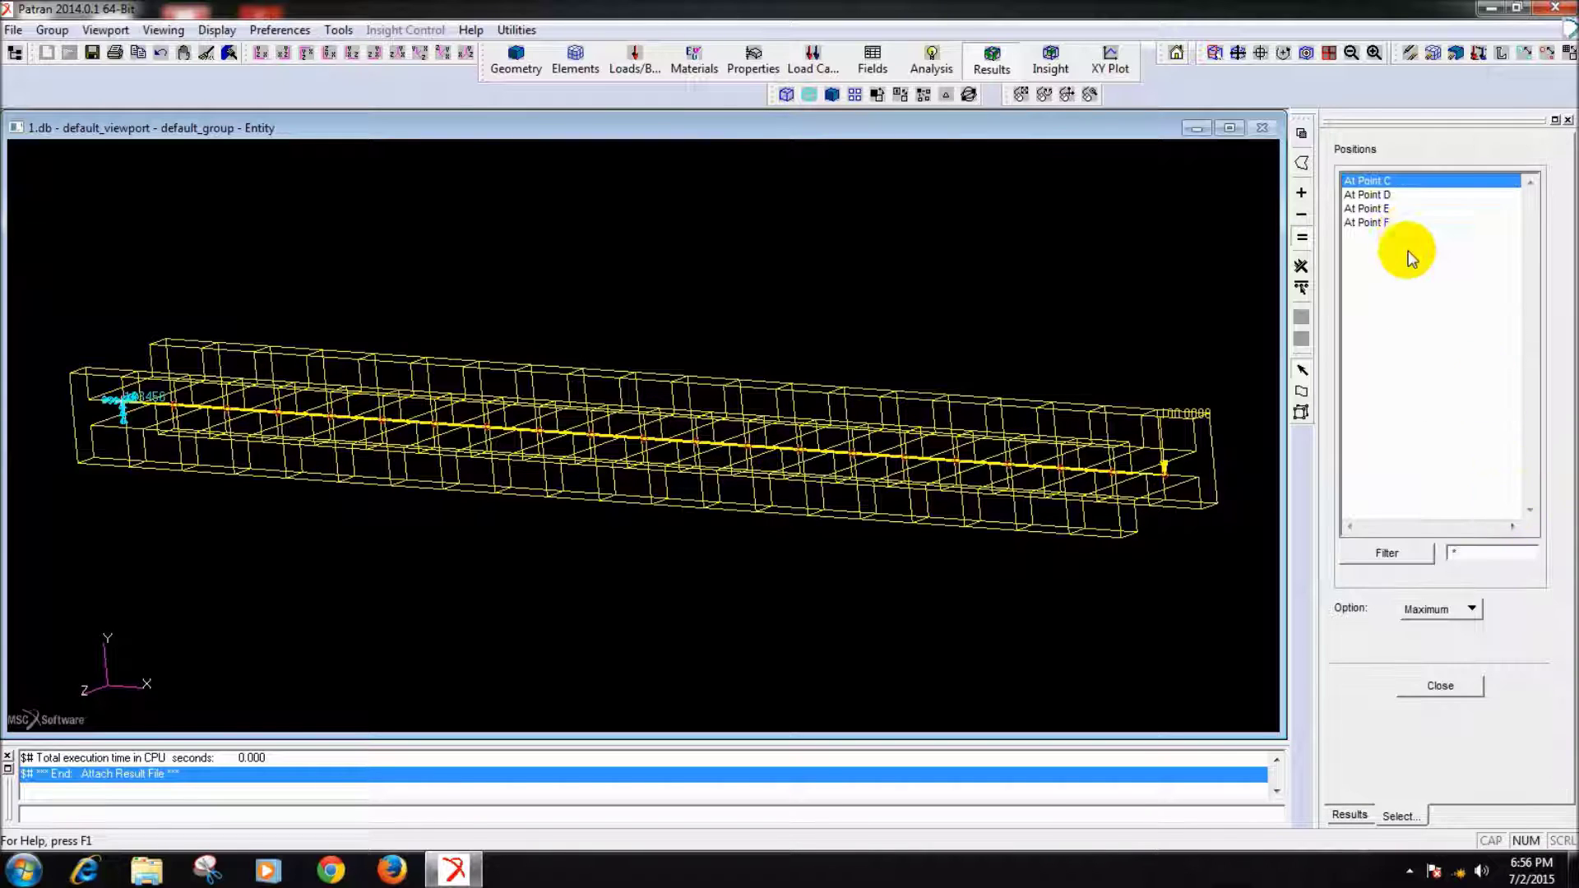
{"action": "left_click_drag", "start_coordinate": [1385, 182], "coordinate": [1404, 243]}
{"action": "left_click", "coordinate": [1479, 691]}
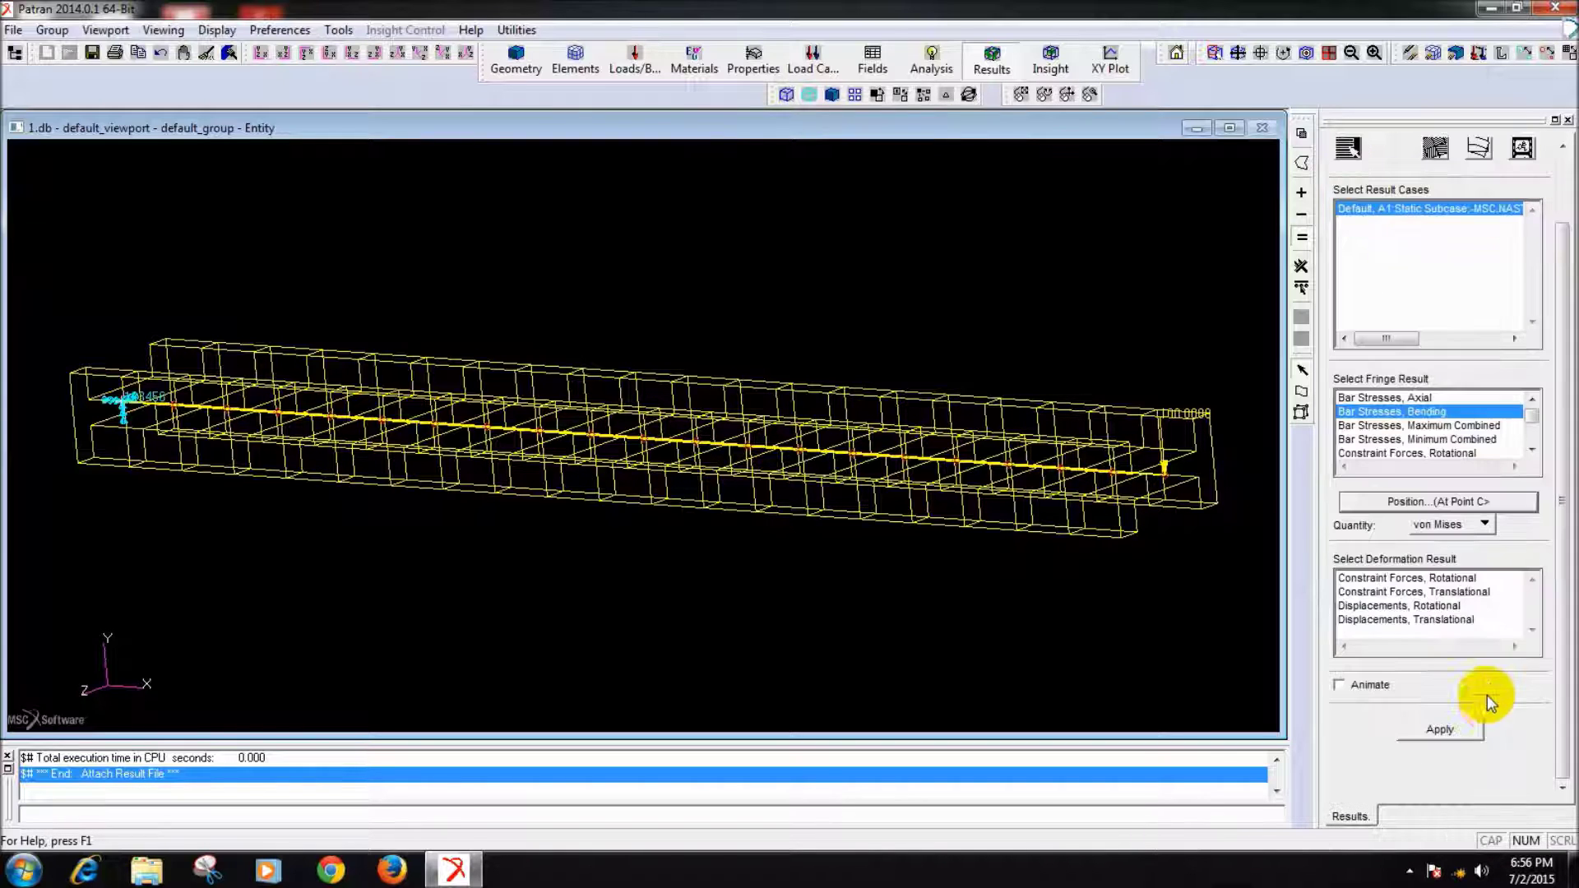
{"action": "left_click", "coordinate": [1440, 622]}
{"action": "left_click", "coordinate": [1440, 730]}
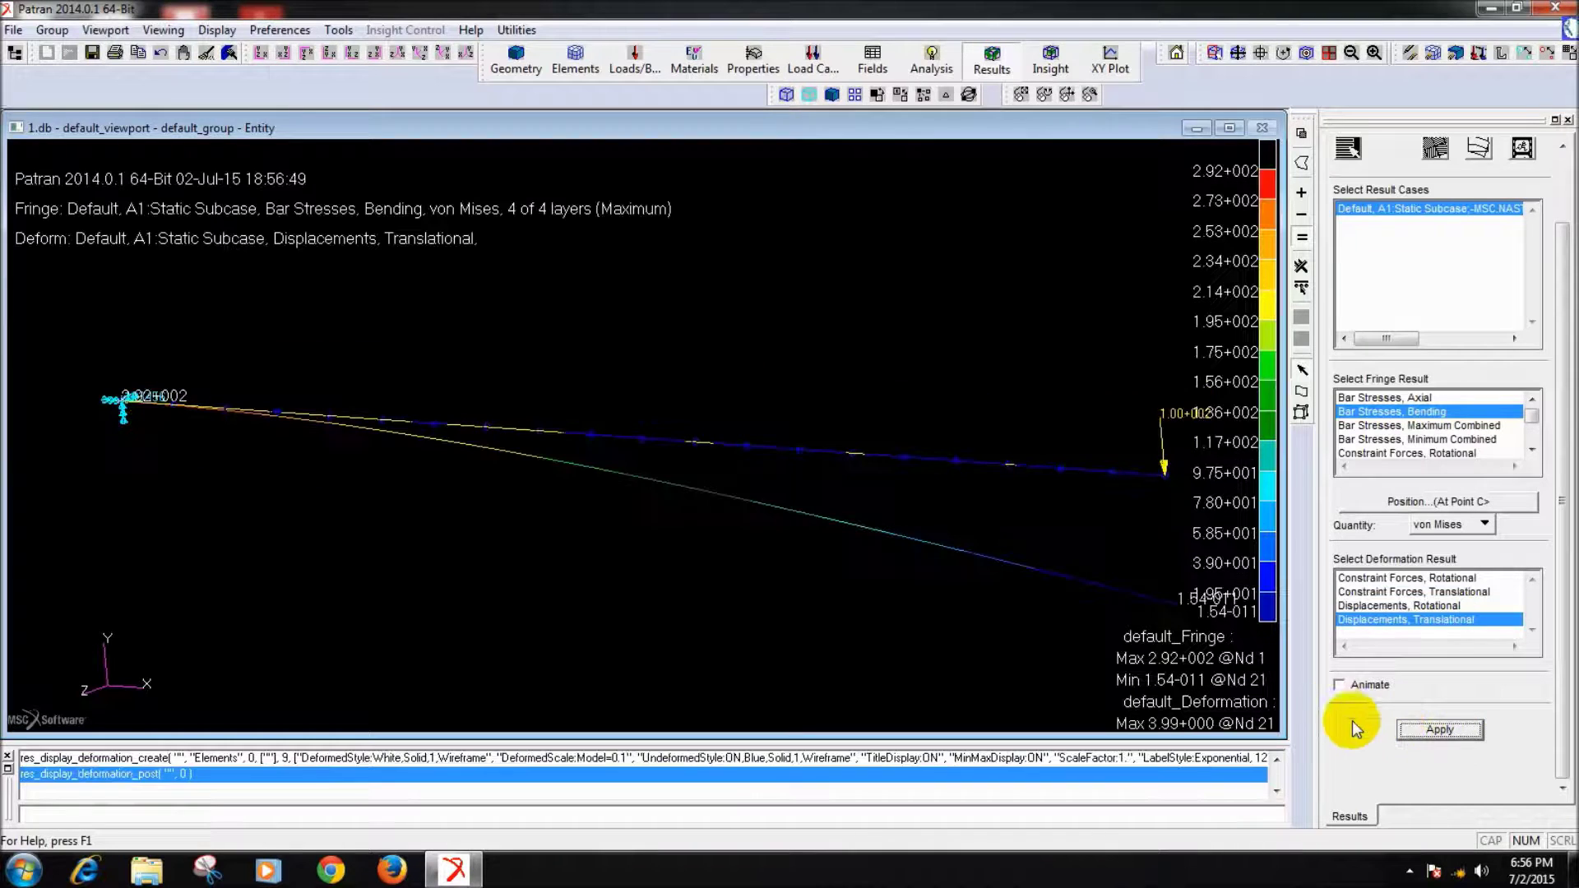
- Replot the fringe as translational displacement magnitude
{"action": "scroll", "coordinate": [1015, 510], "scroll_direction": "down", "scroll_amount": 3}
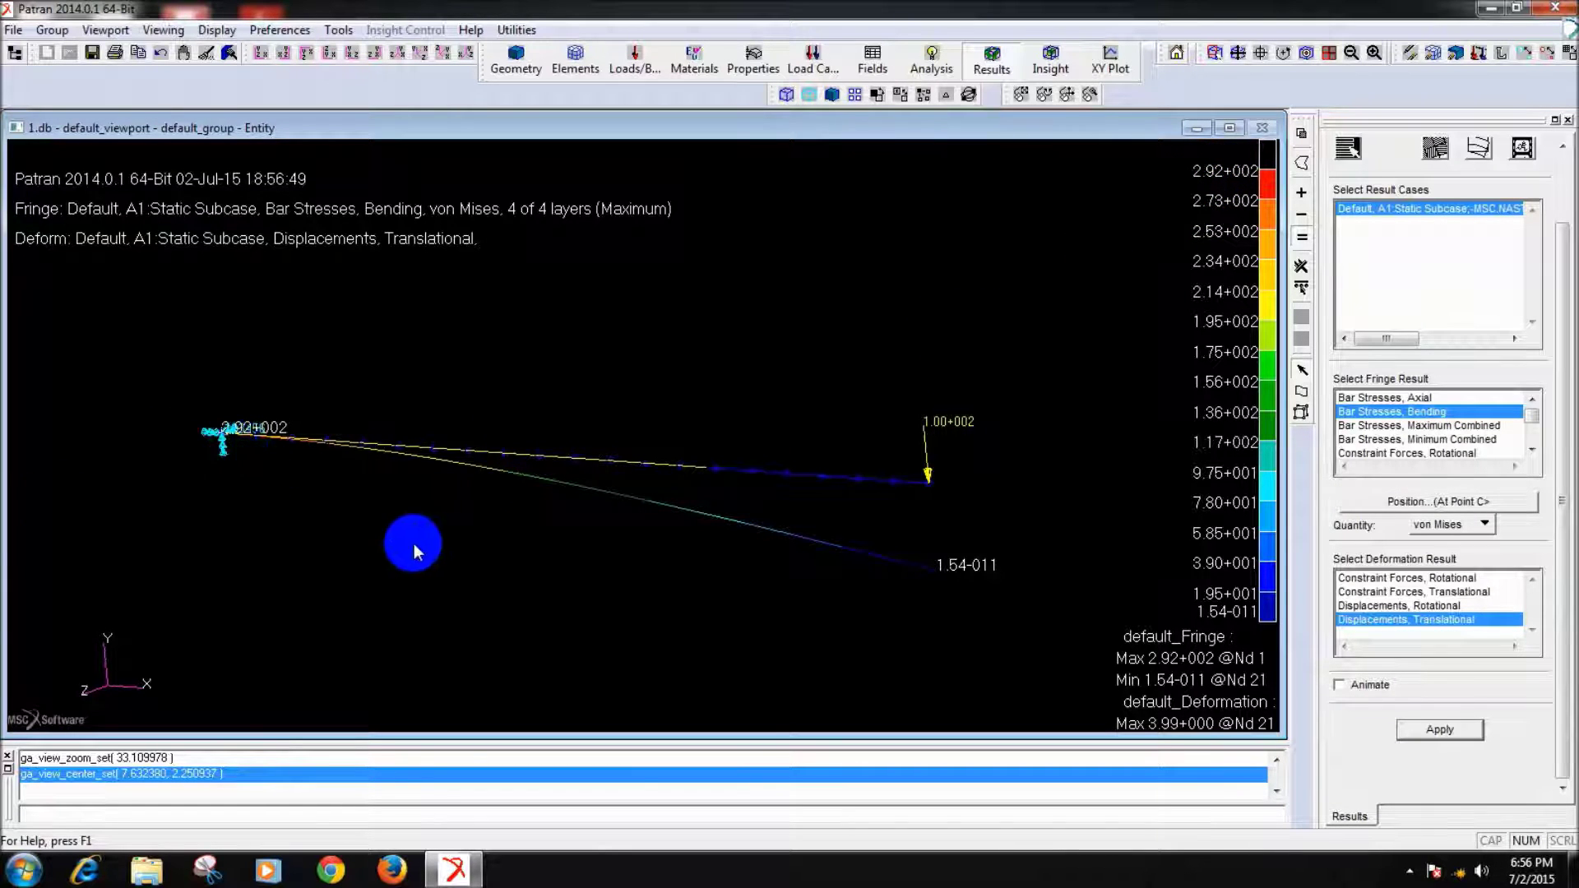
{"action": "left_click_drag", "start_coordinate": [1534, 426], "coordinate": [1478, 459]}
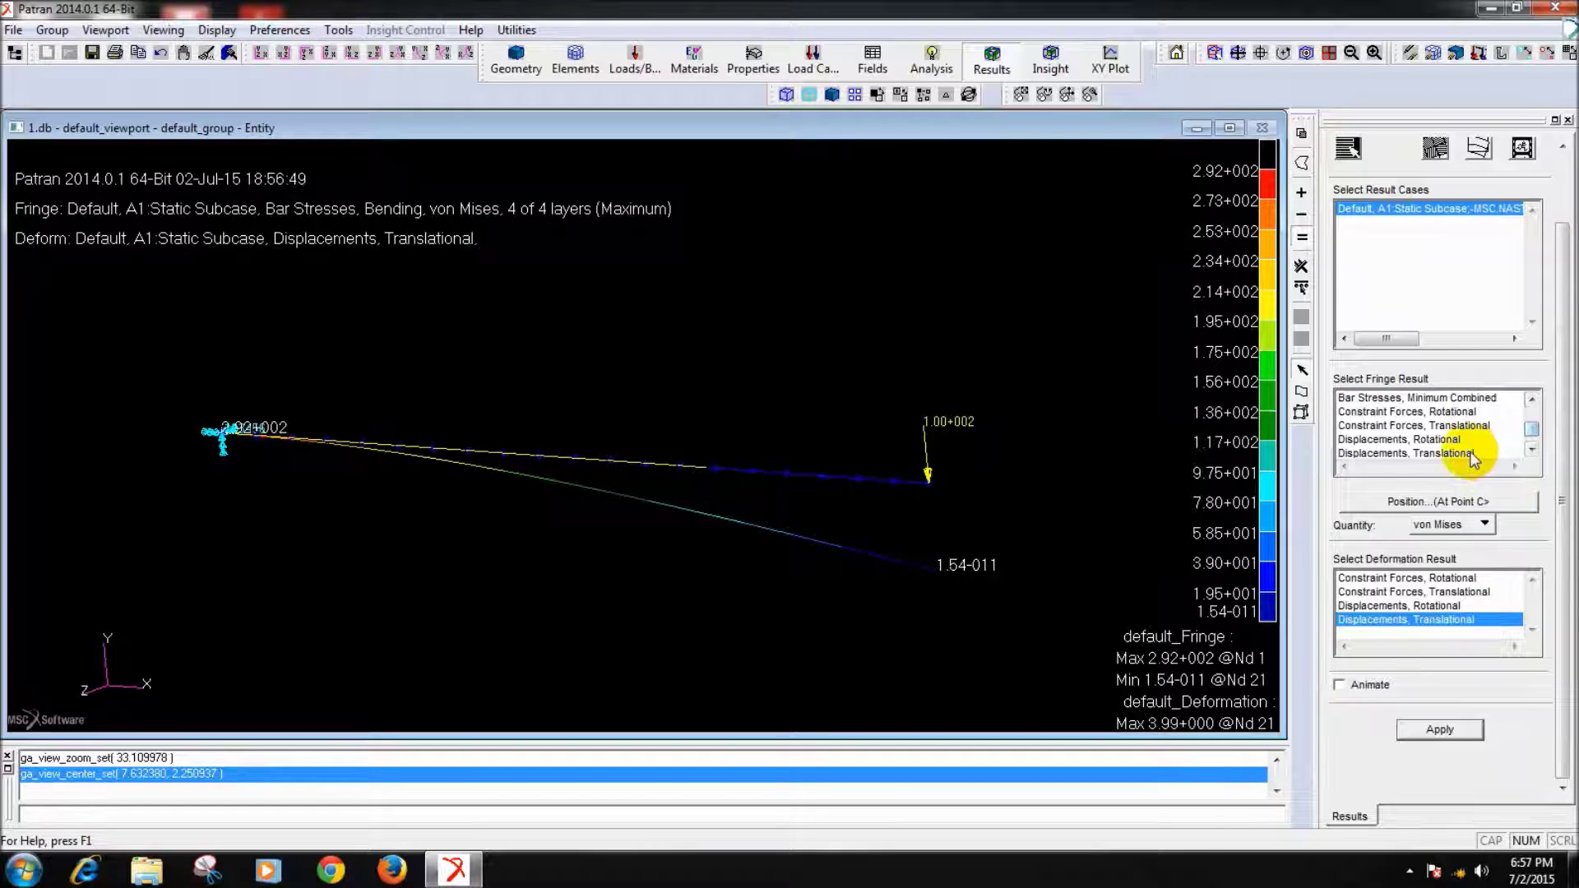
{"action": "left_click", "coordinate": [1471, 453]}
{"action": "left_click", "coordinate": [1441, 730]}
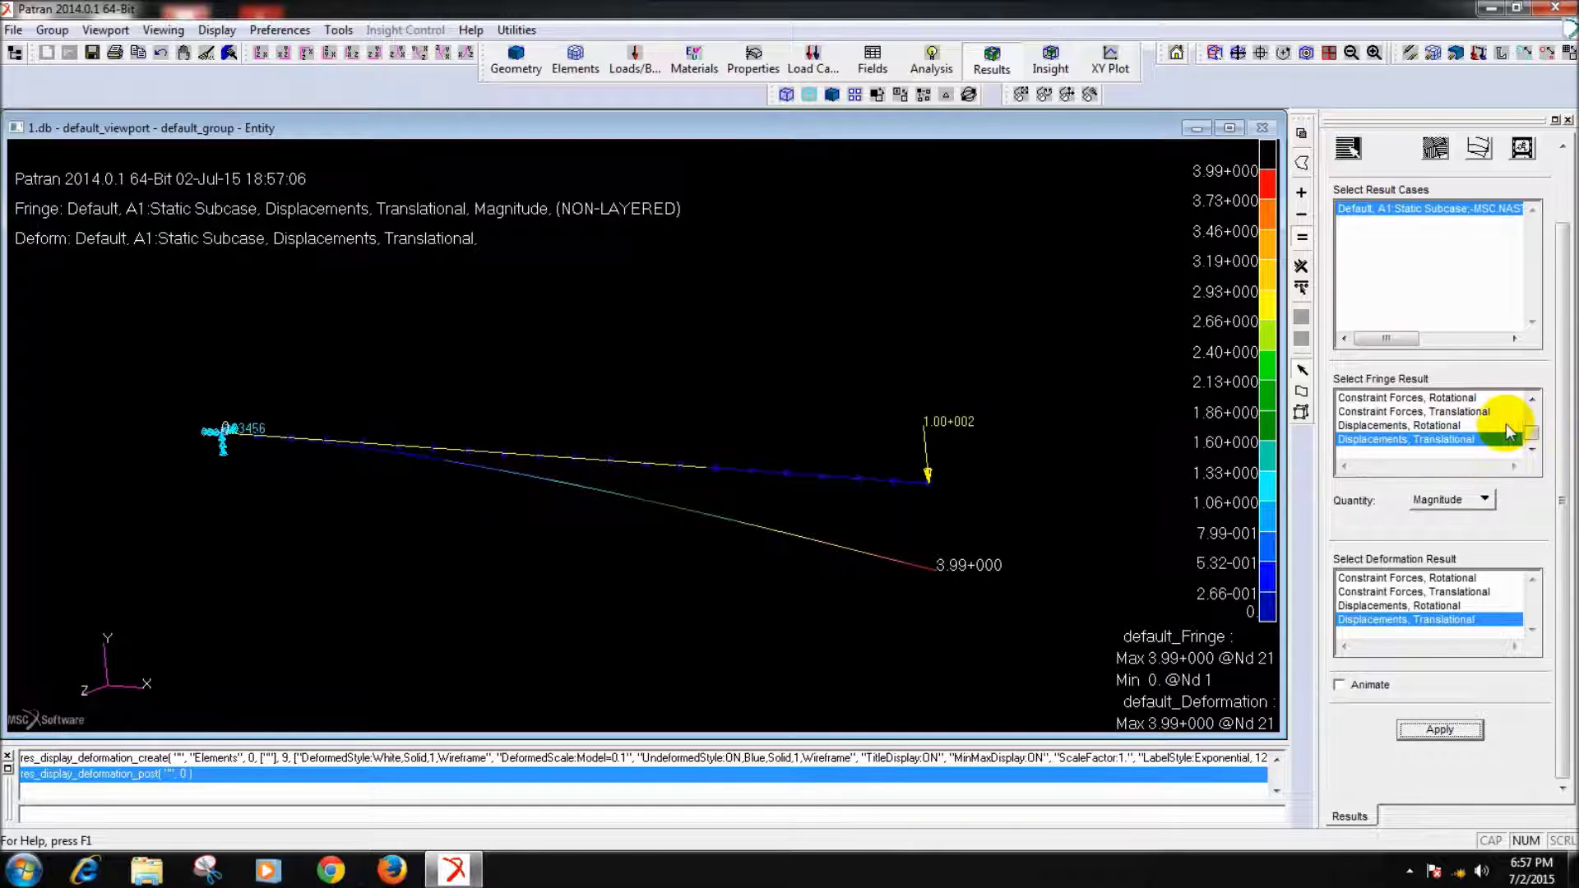
- Return the fringe to bending von Mises stress, peaking at 2.92+002 at node 1
{"action": "left_click_drag", "start_coordinate": [1527, 427], "coordinate": [1527, 416]}
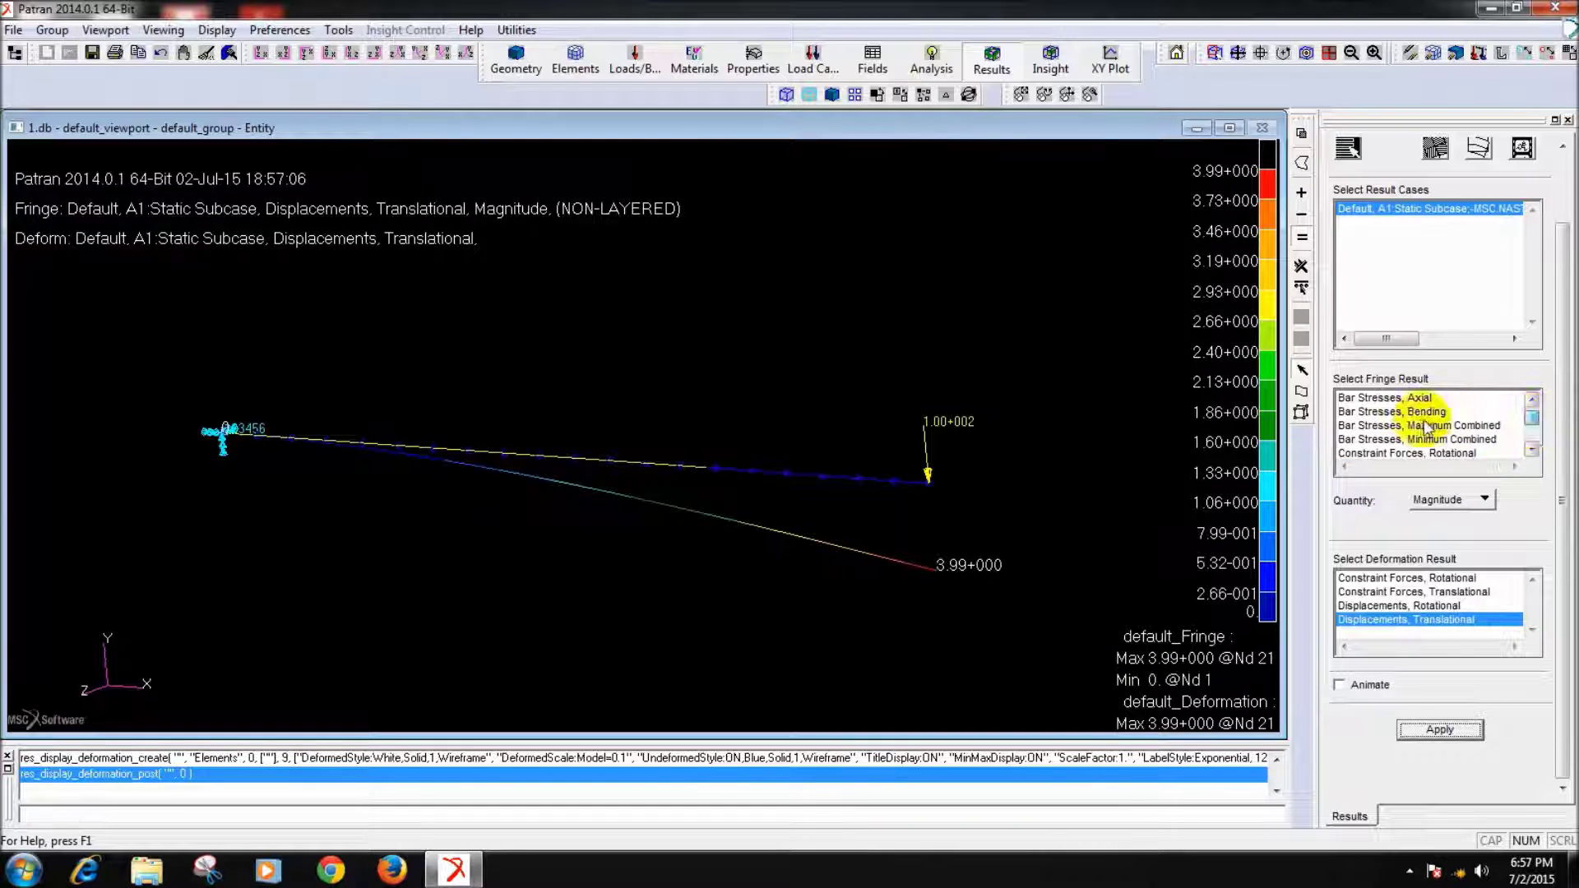
{"action": "left_click", "coordinate": [1426, 412]}
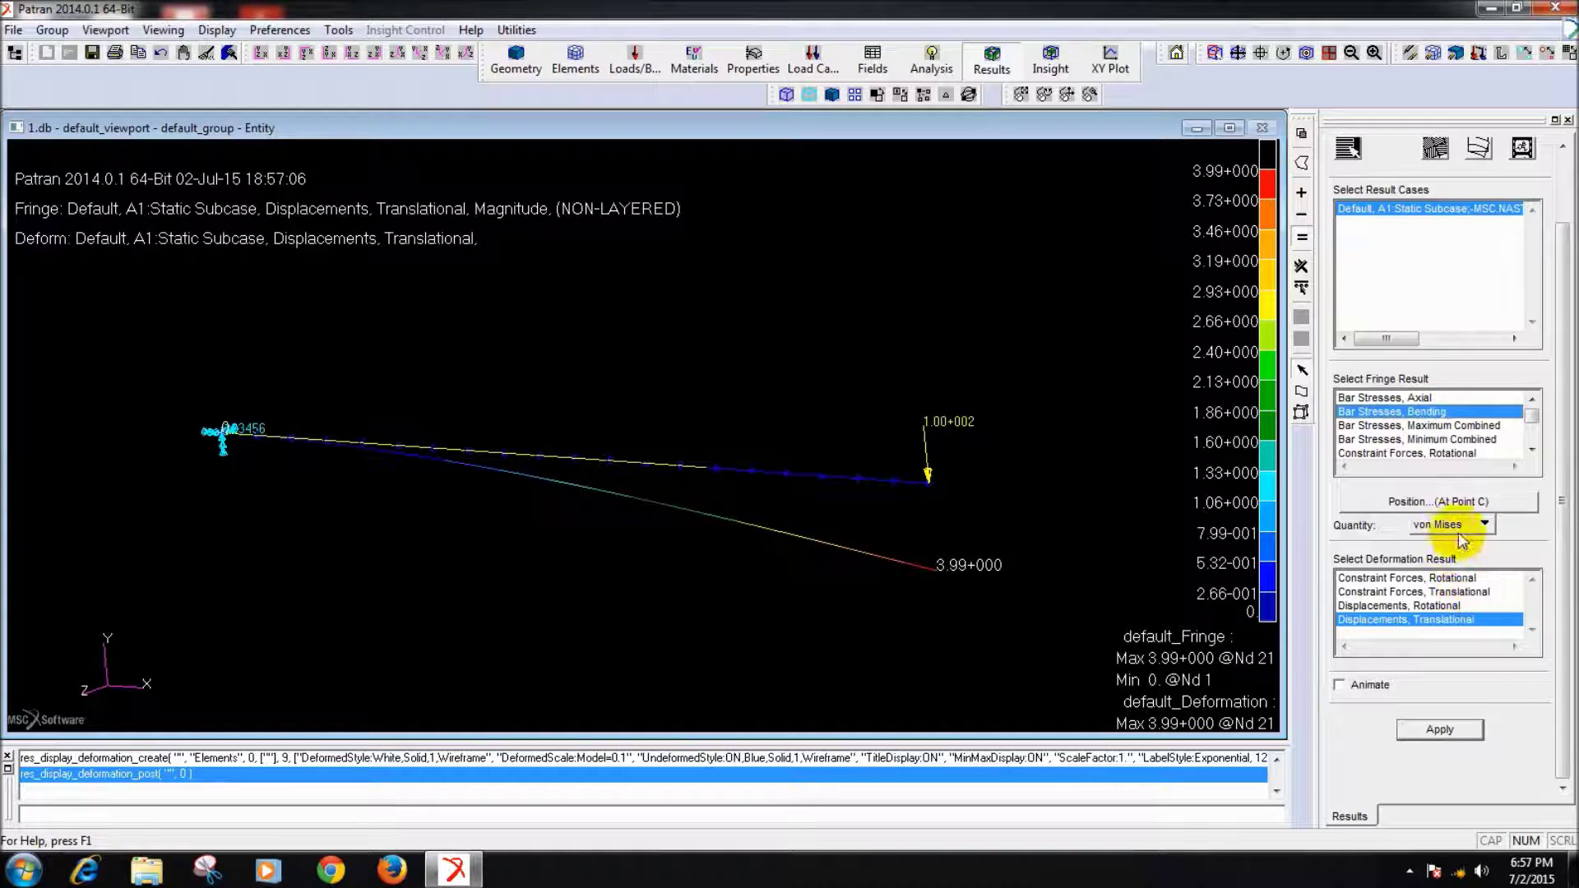
{"action": "left_click", "coordinate": [1471, 730]}
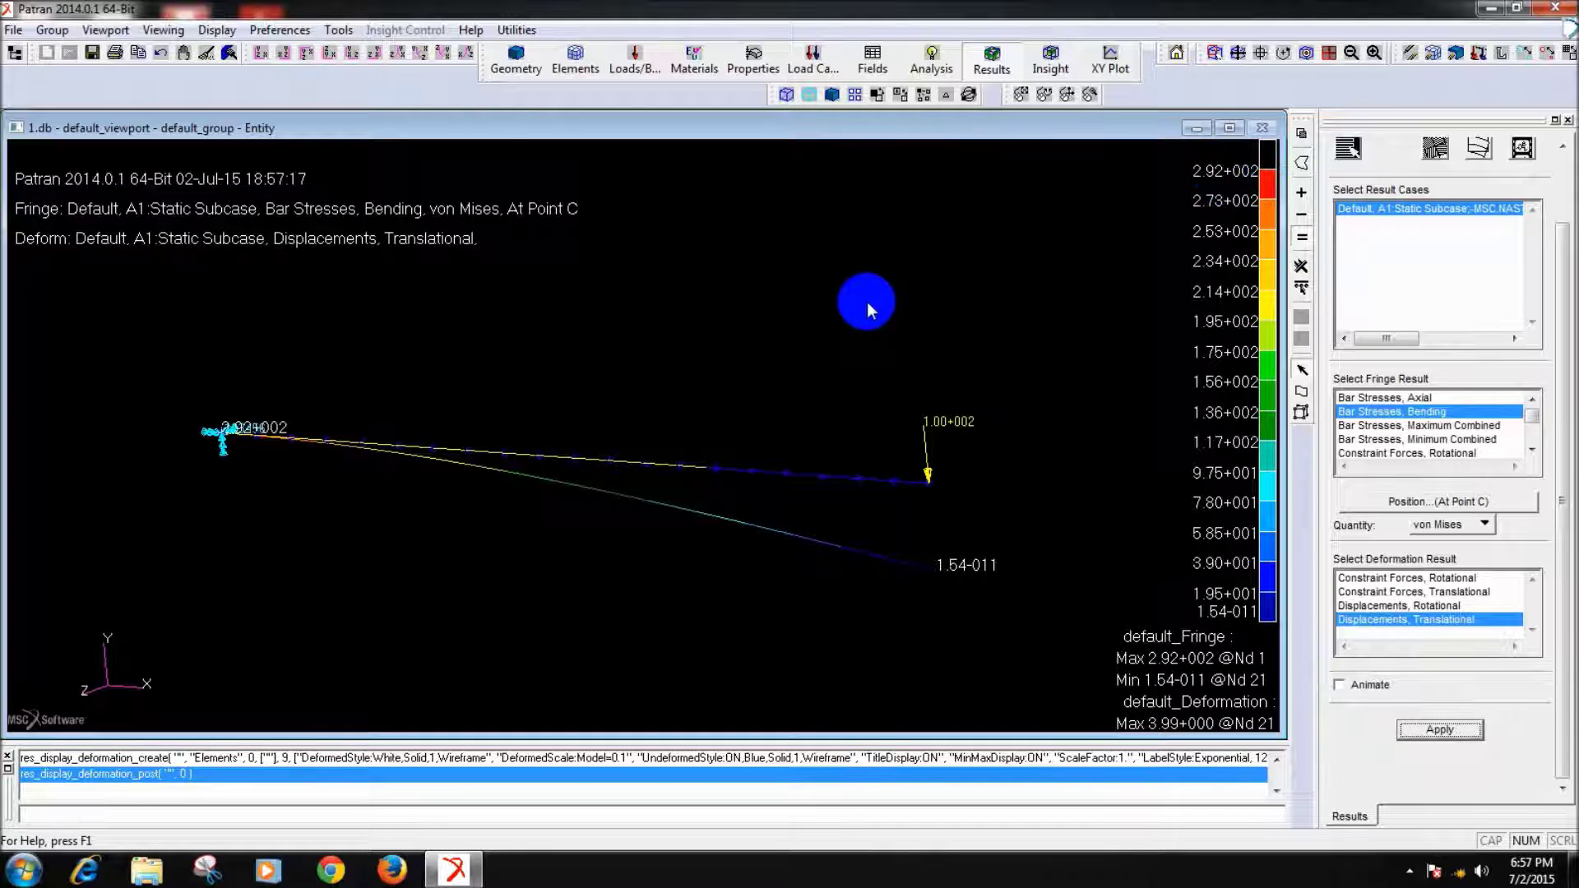
- Change the beam bar orientation to <1 0 0> and clear the results plot to the plain mesh
{"action": "left_click", "coordinate": [750, 59]}
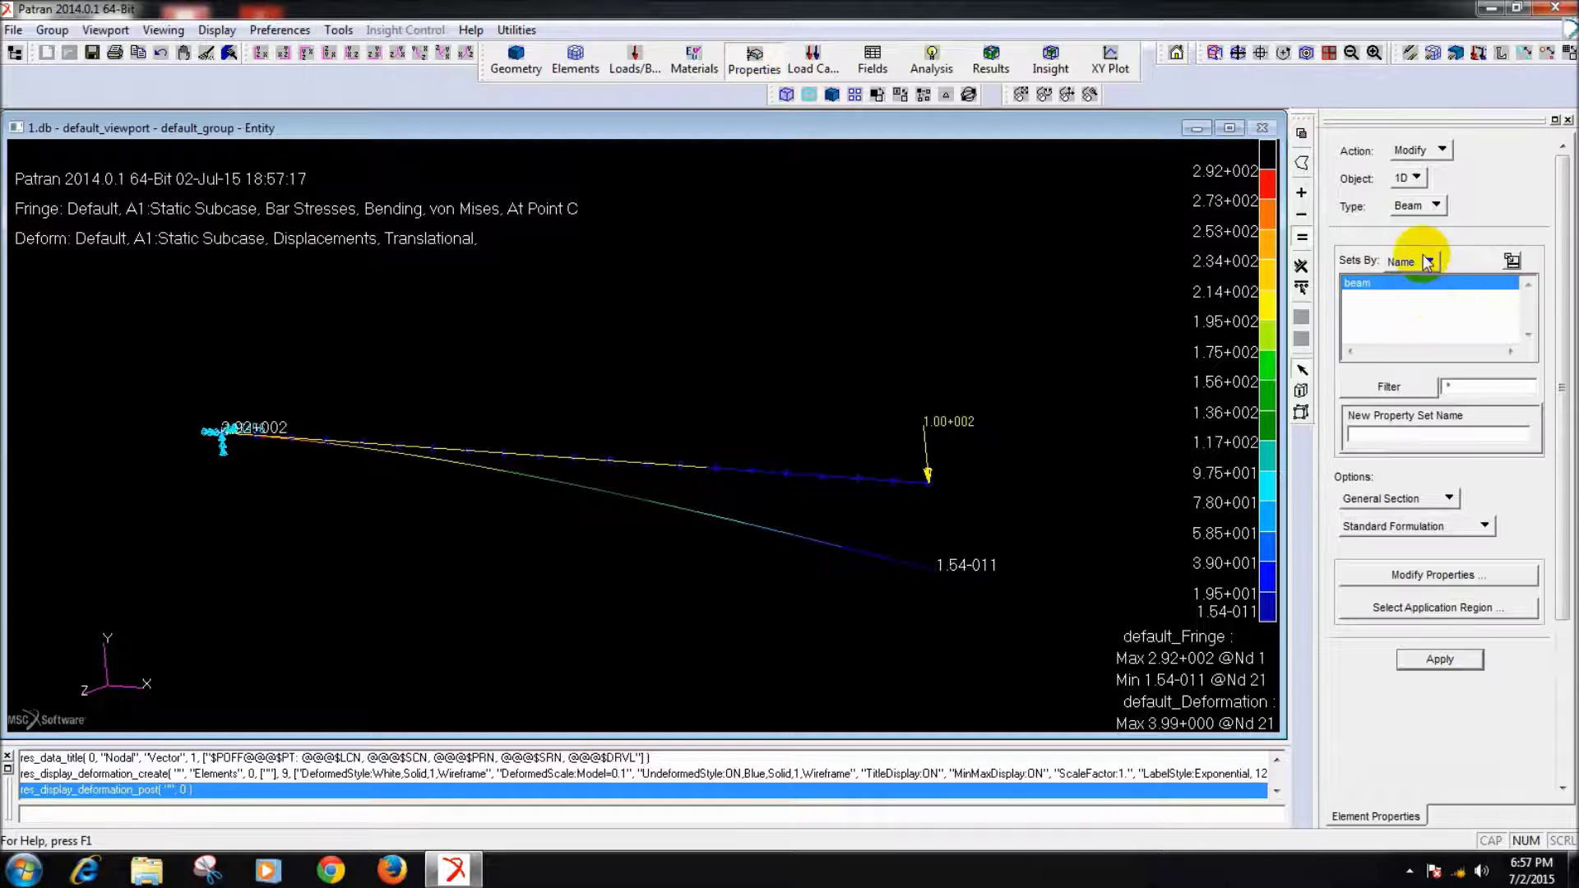
{"action": "left_click", "coordinate": [1379, 282]}
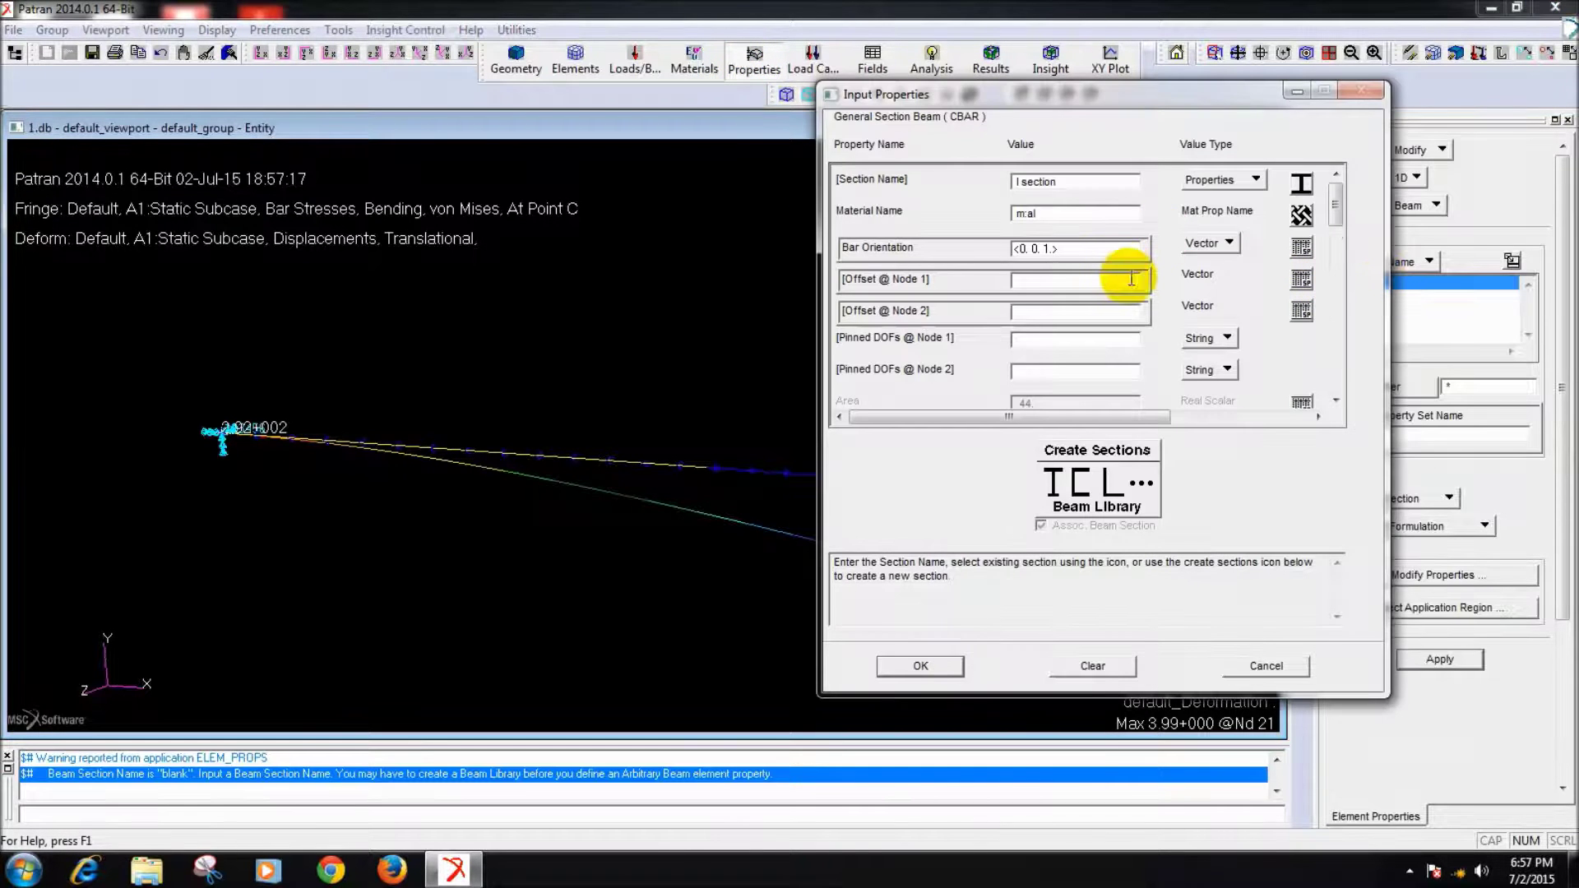
{"action": "left_click_drag", "start_coordinate": [1088, 92], "coordinate": [1304, 113]}
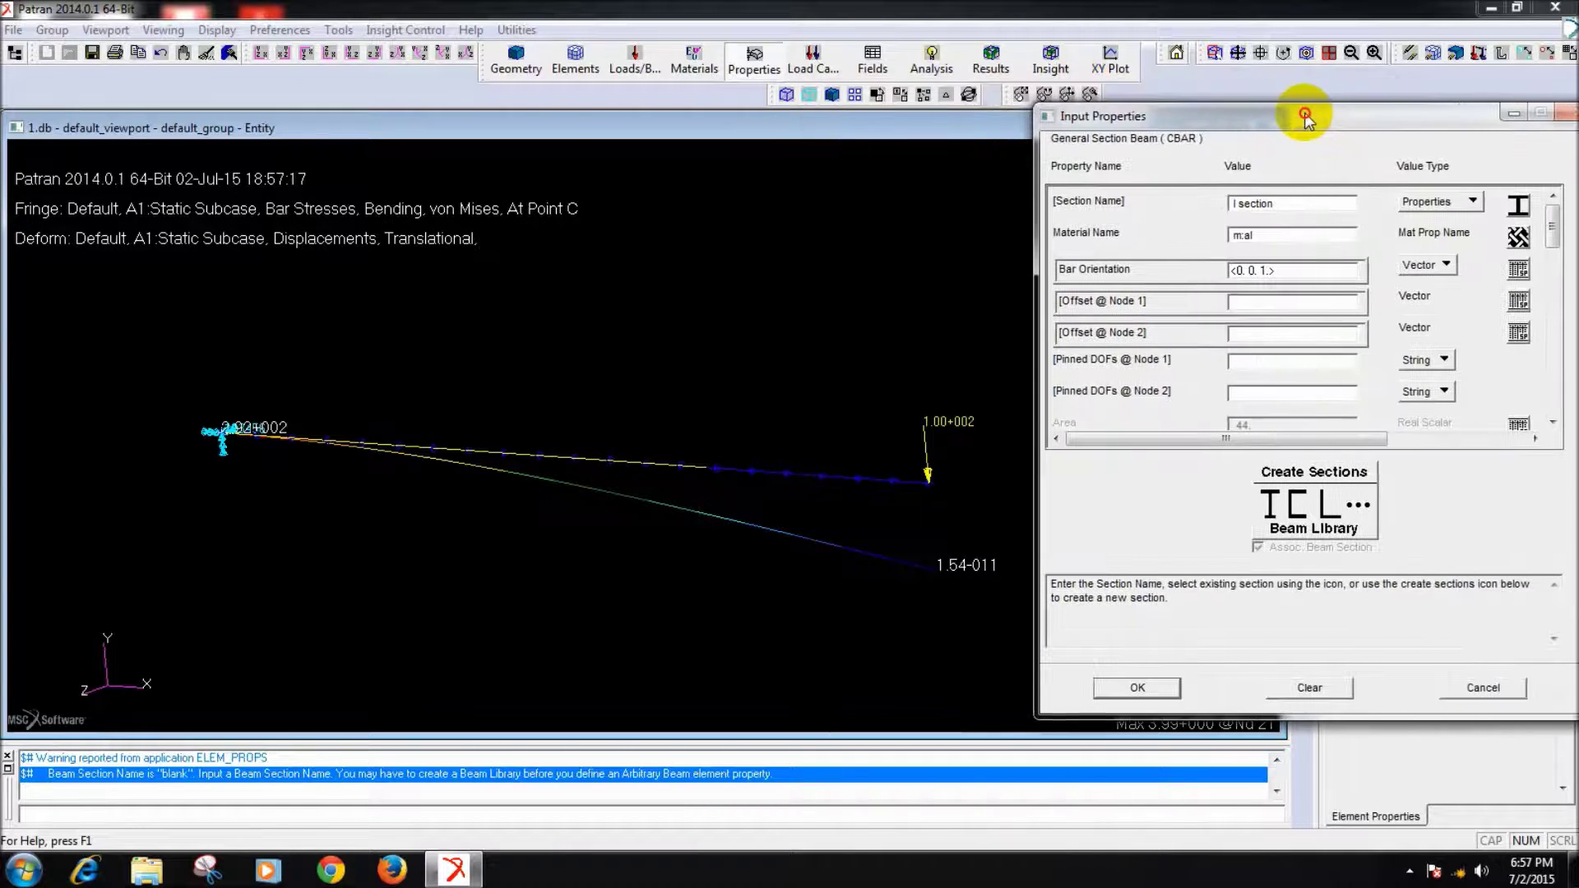
{"action": "left_click", "coordinate": [1285, 271]}
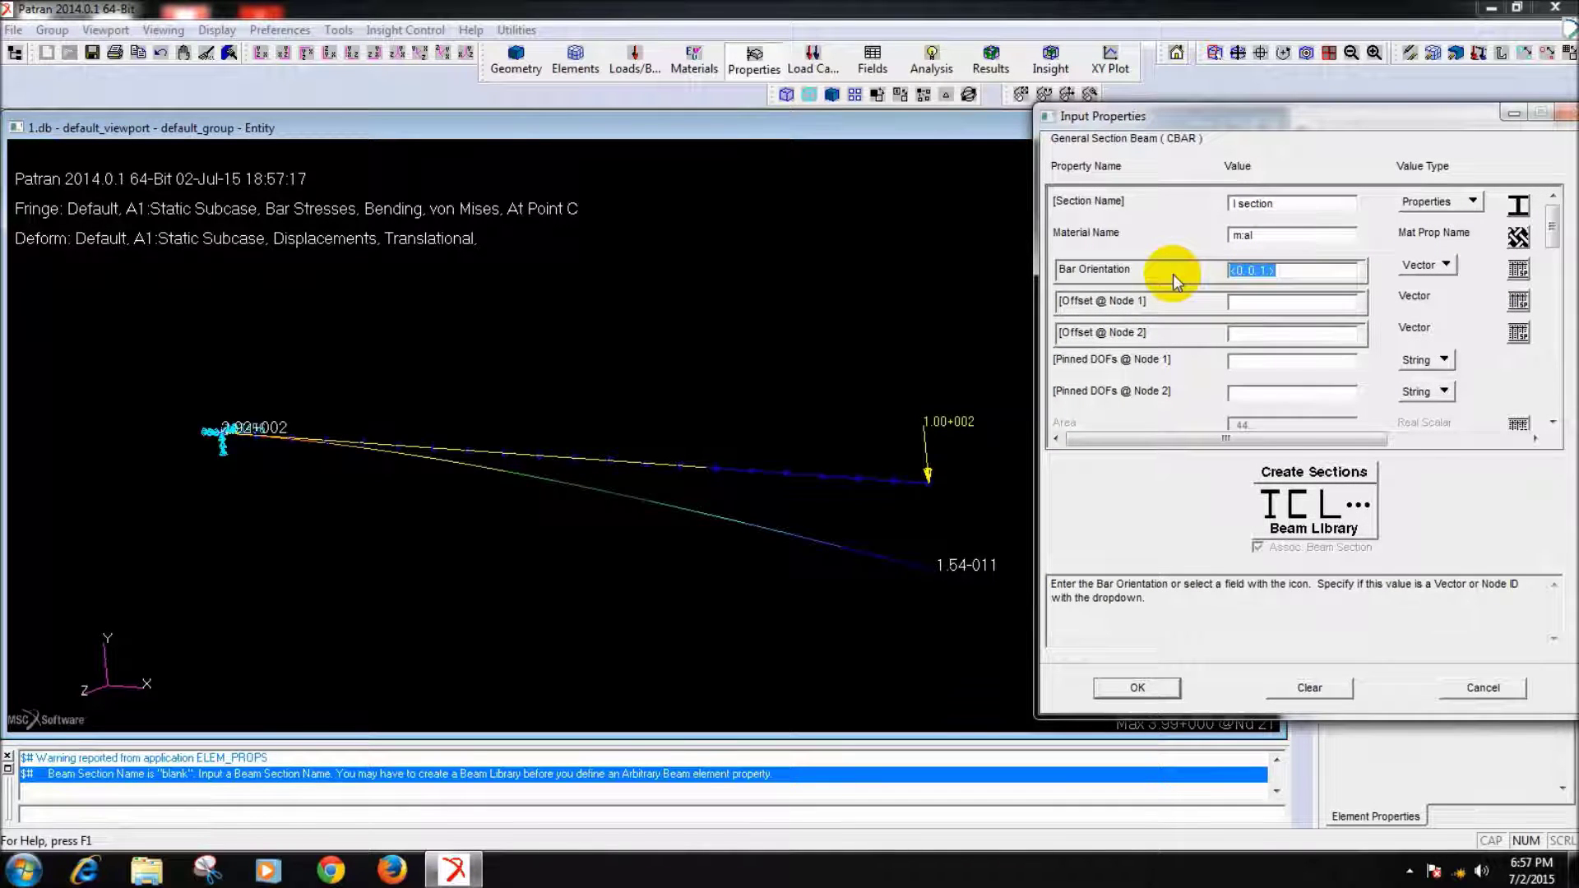
{"action": "type", "text": "<1 0 0>"}
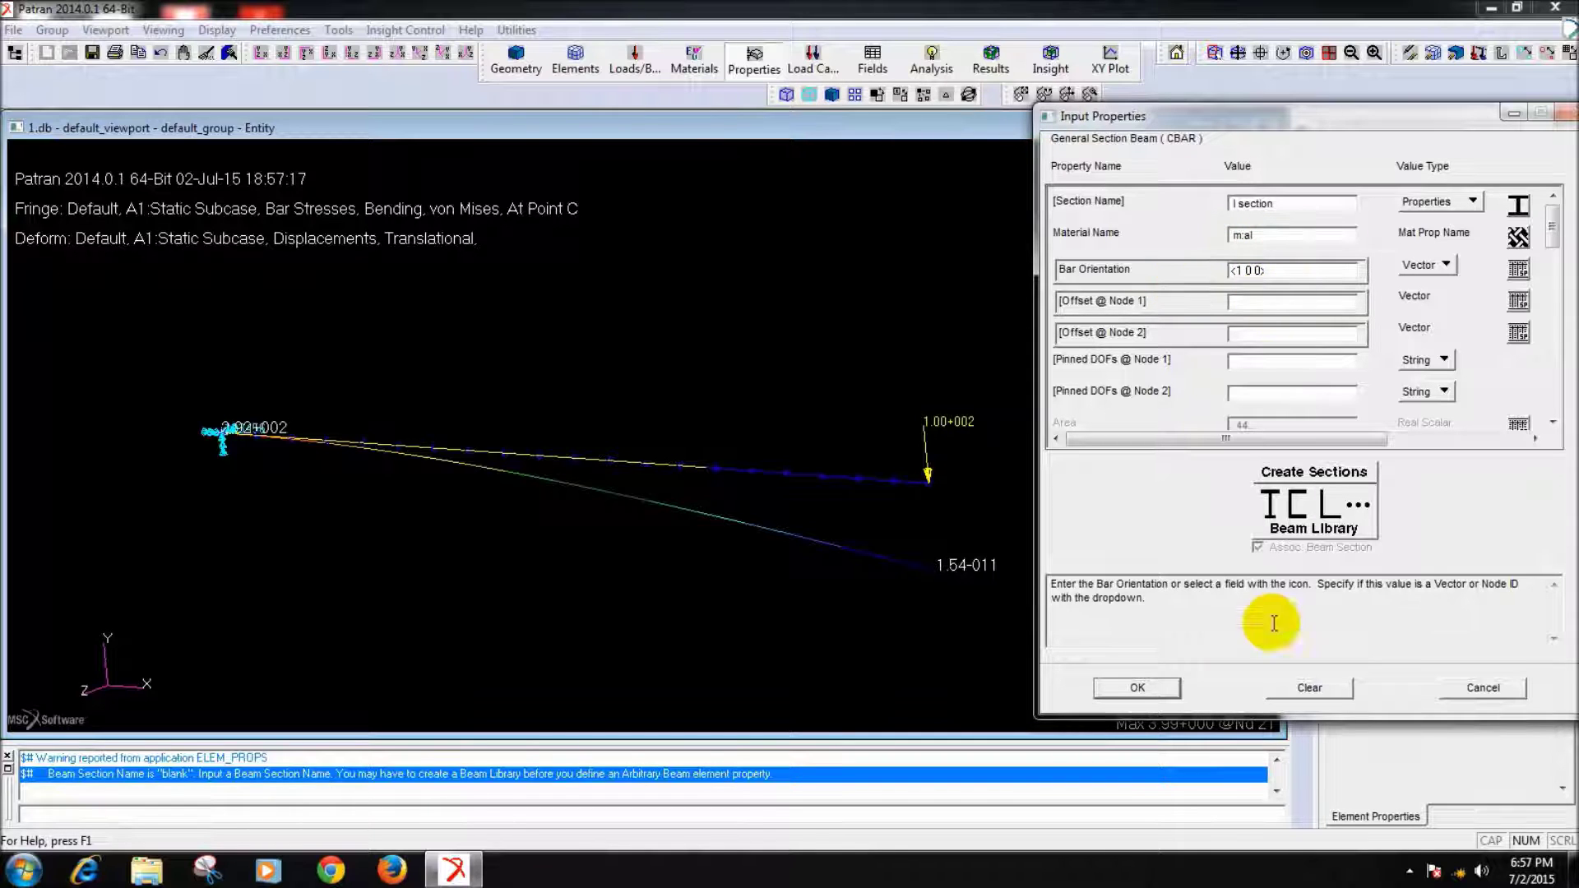
{"action": "left_click", "coordinate": [1155, 695]}
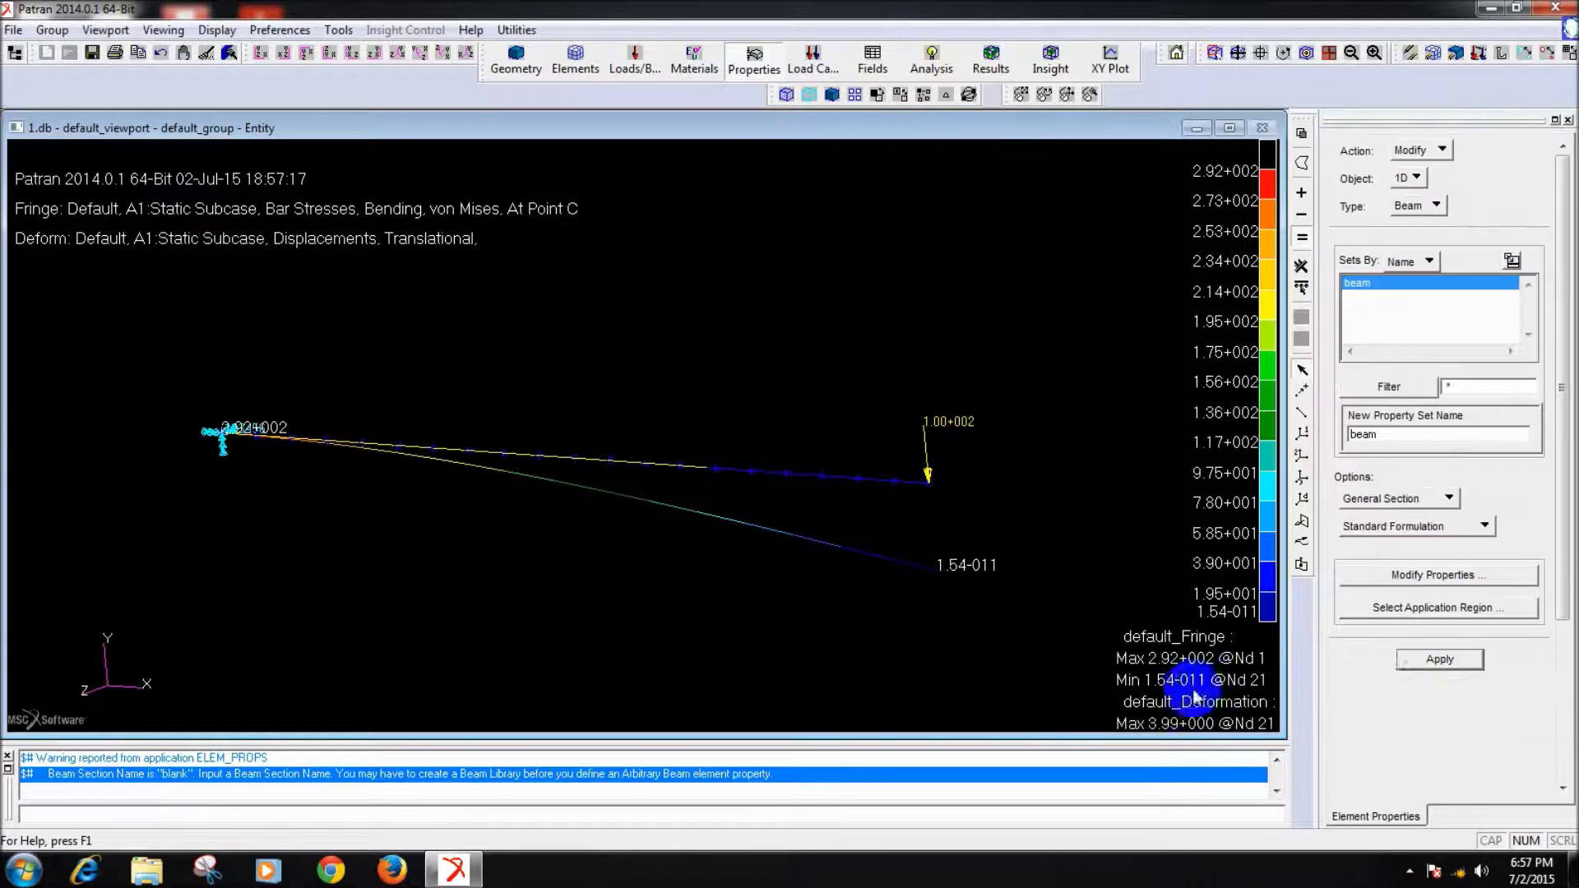
{"action": "left_click", "coordinate": [1424, 663]}
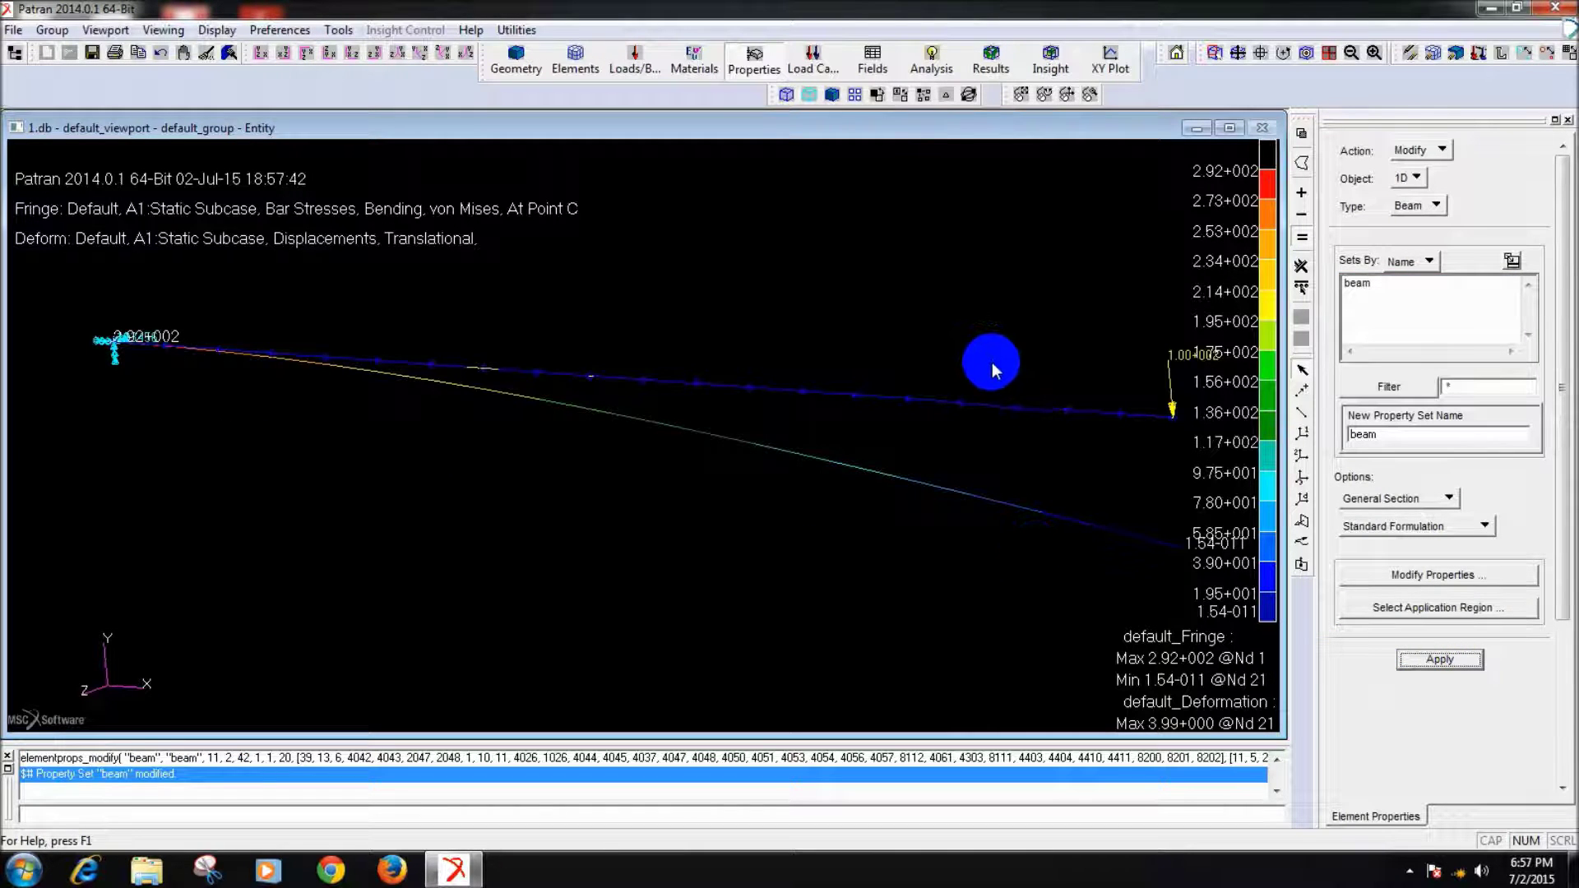
{"action": "scroll", "coordinate": [984, 304], "scroll_direction": "down", "scroll_amount": 1}
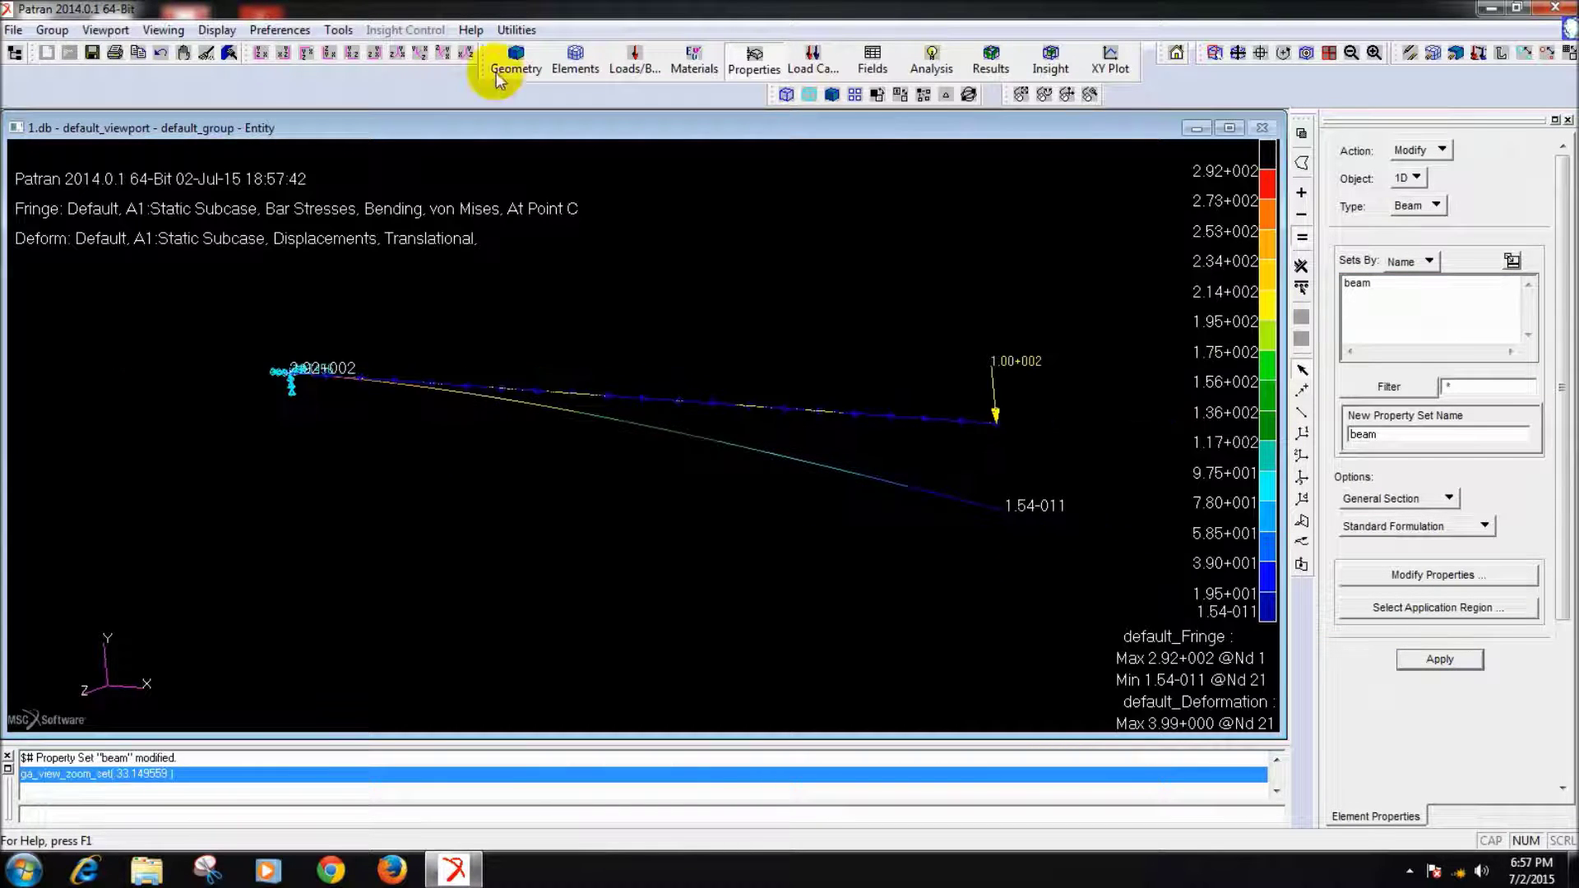
{"action": "left_click", "coordinate": [206, 53]}
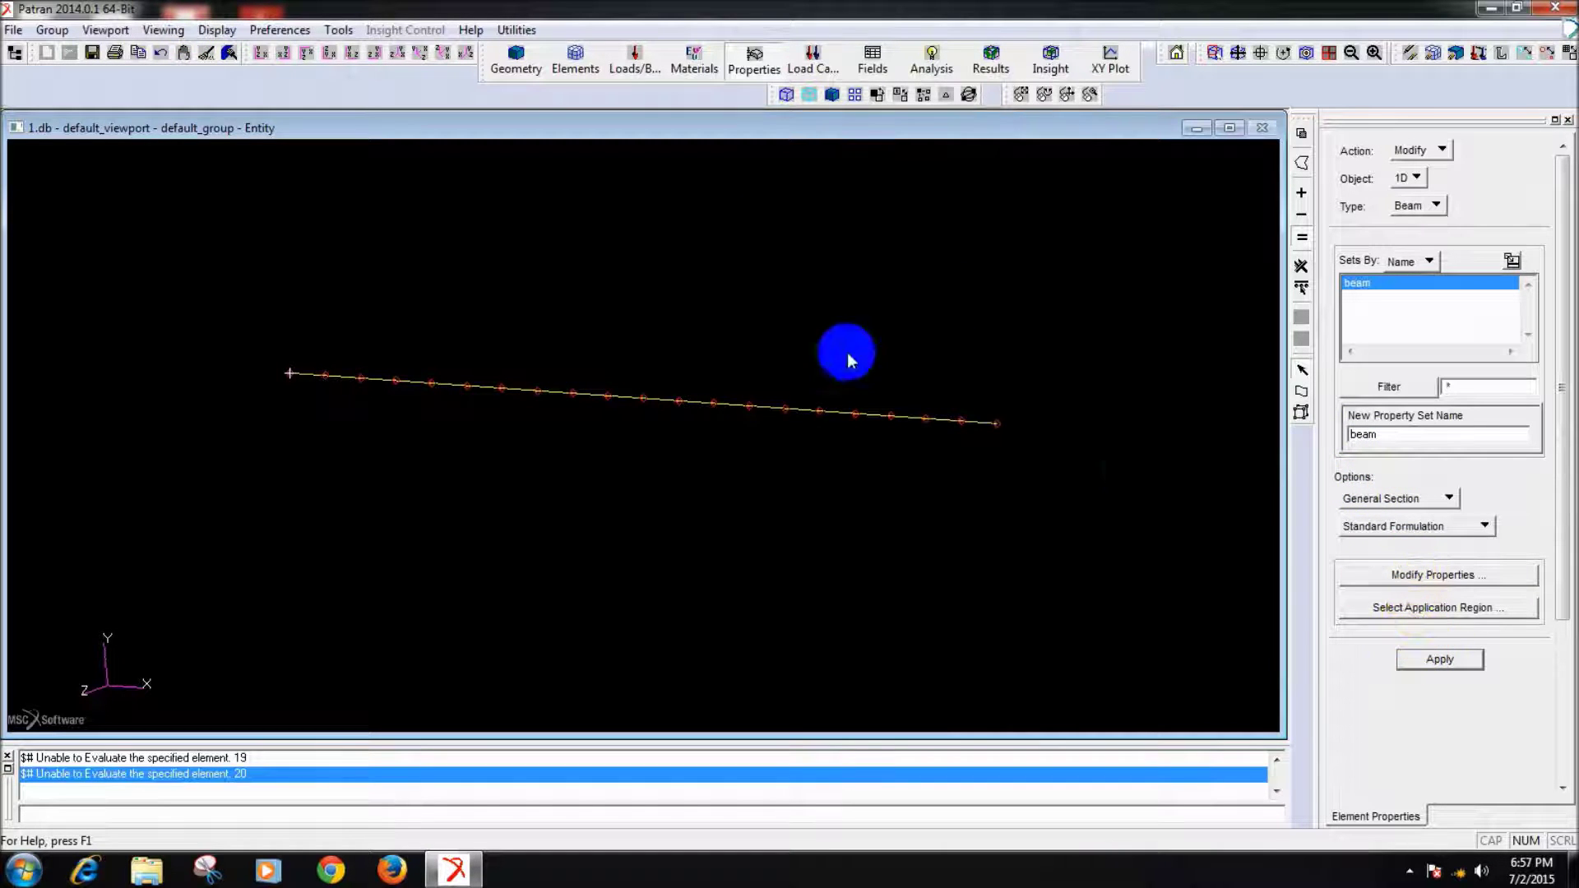
- Edit the beam's bar orientation and apply, which fails with a parsing error
{"action": "left_click", "coordinate": [215, 30]}
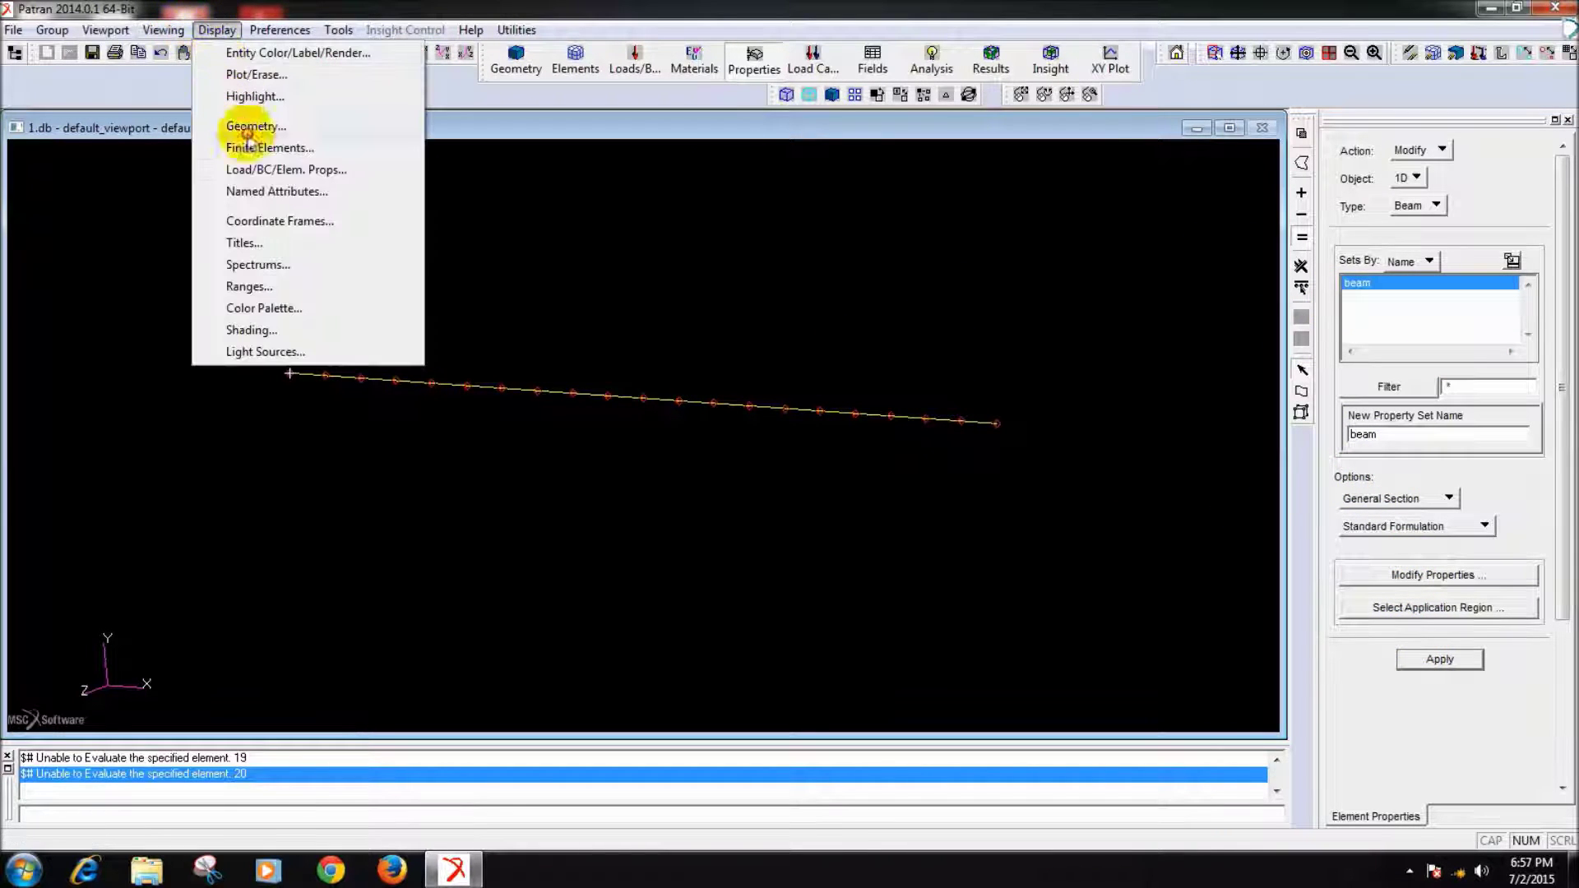
{"action": "left_click", "coordinate": [1011, 353]}
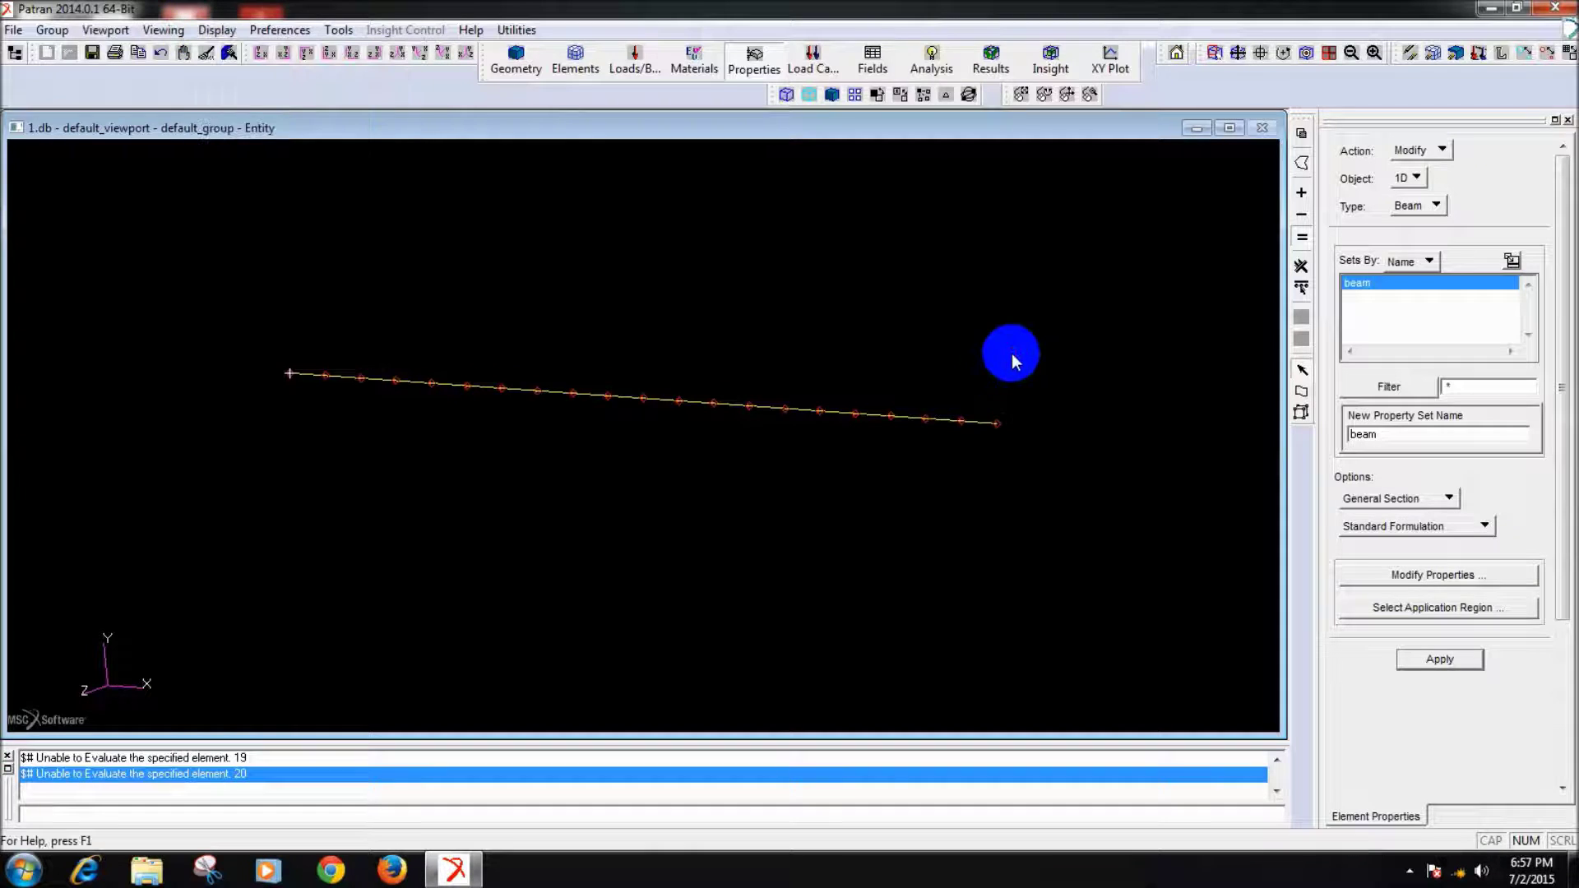
{"action": "double_click", "coordinate": [1354, 284]}
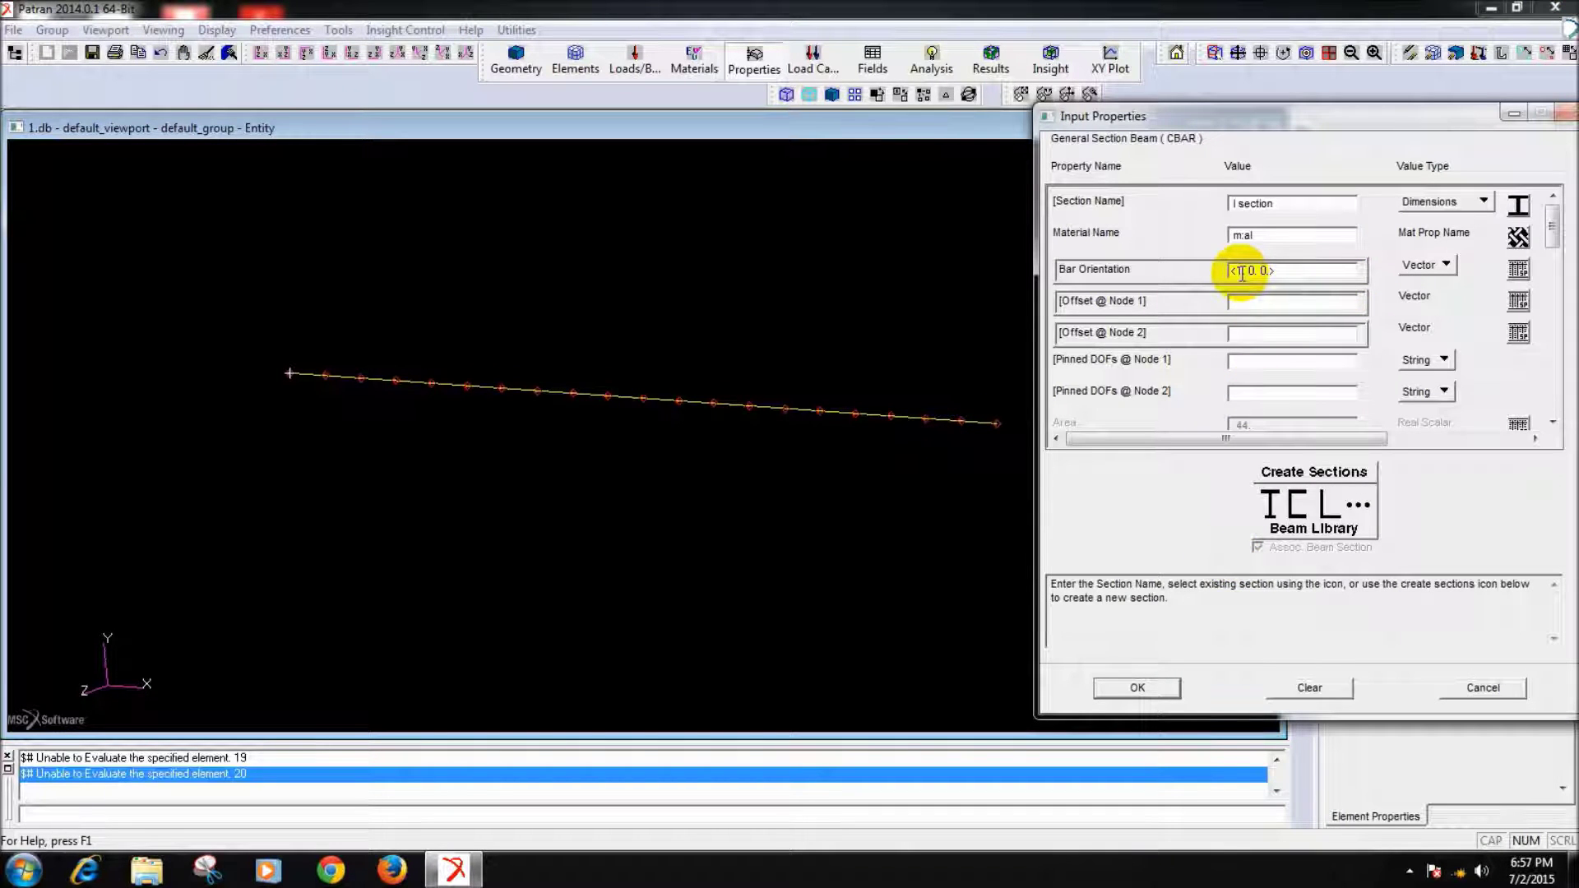
{"action": "left_click_drag", "start_coordinate": [1237, 271], "coordinate": [1267, 276]}
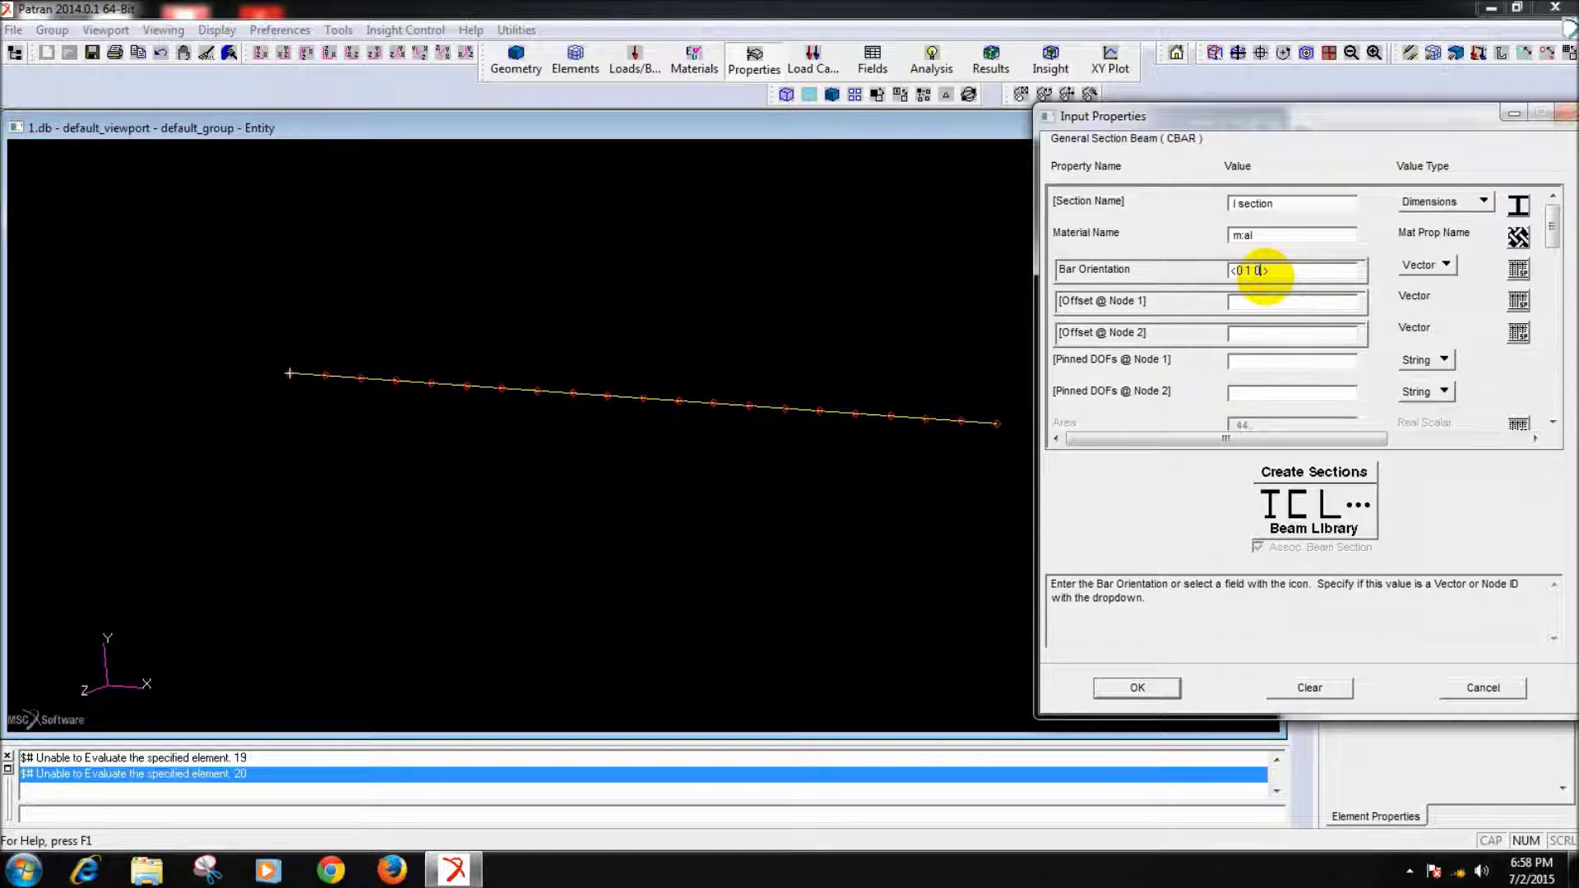
{"action": "left_click", "coordinate": [1156, 687]}
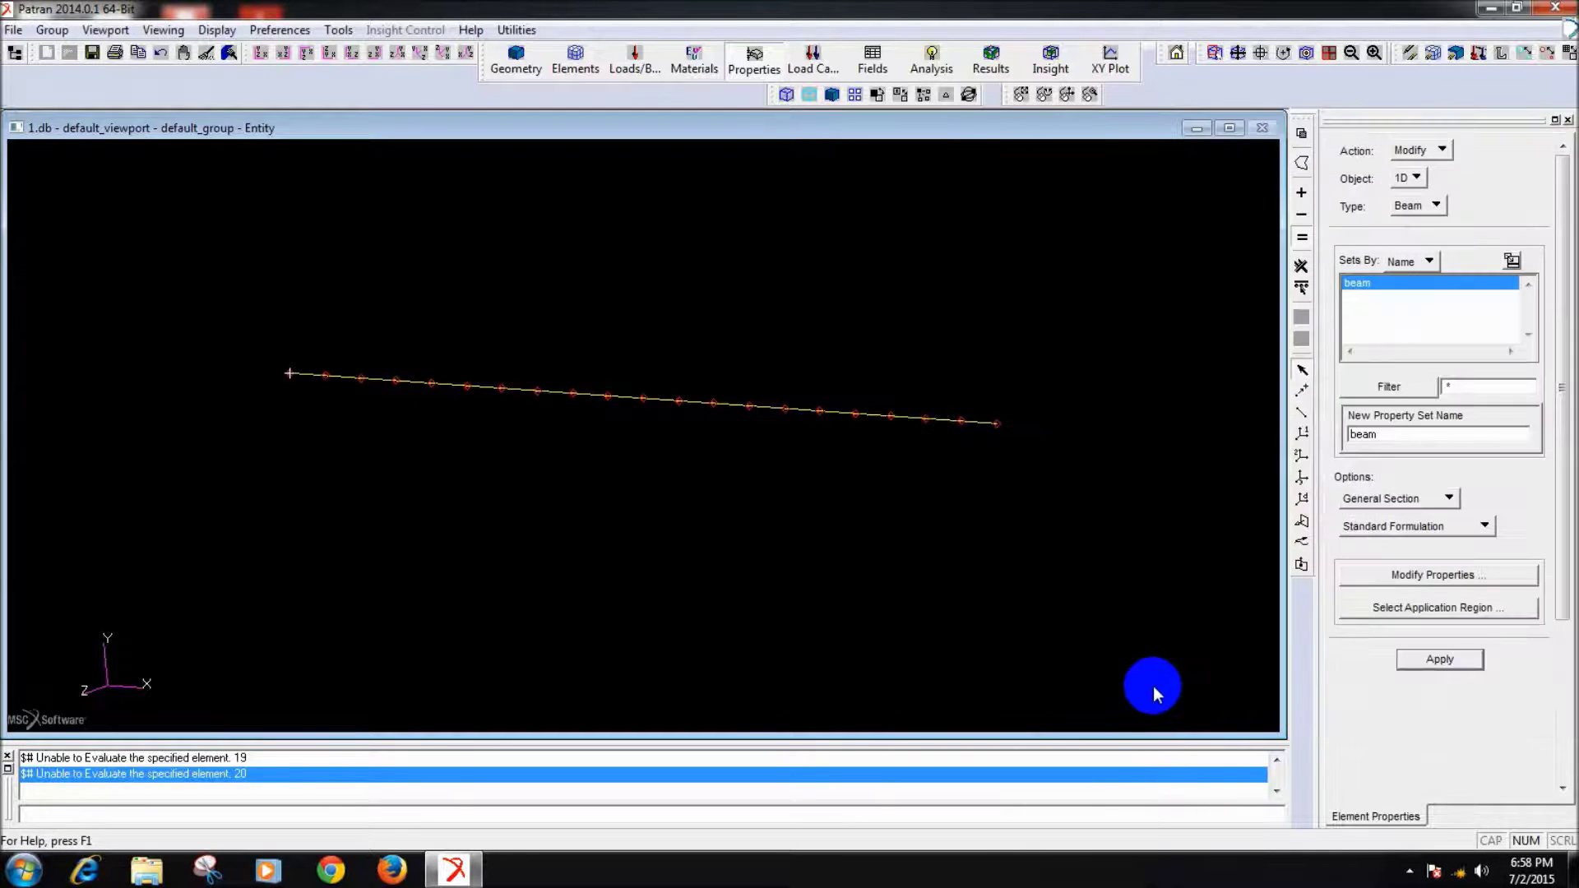
{"action": "left_click", "coordinate": [1431, 576]}
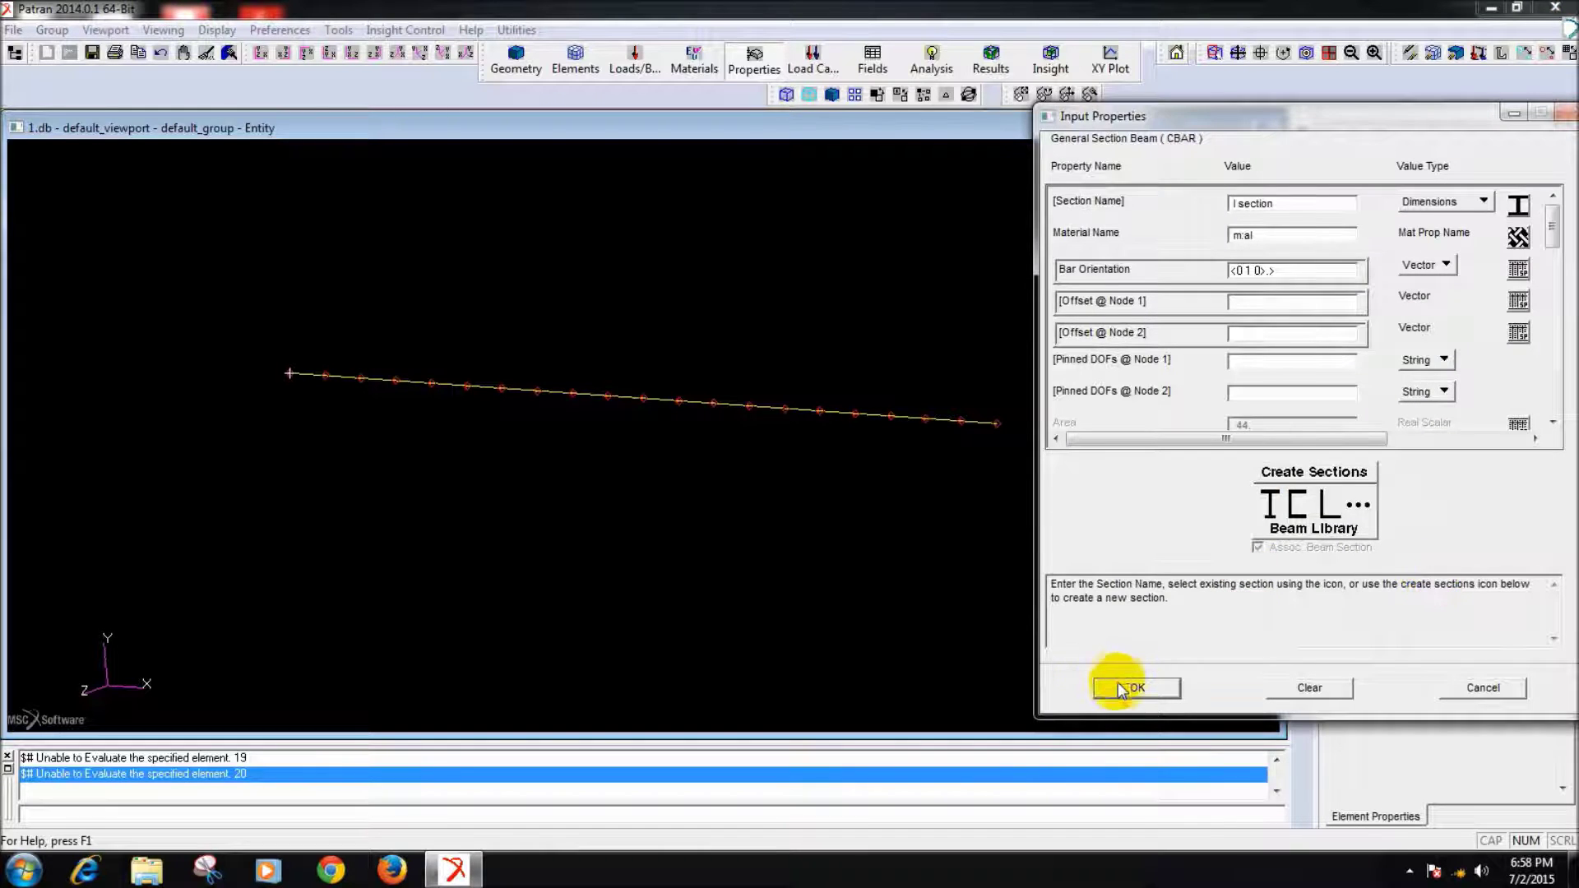
{"action": "left_click", "coordinate": [1132, 688]}
{"action": "left_click", "coordinate": [1438, 661]}
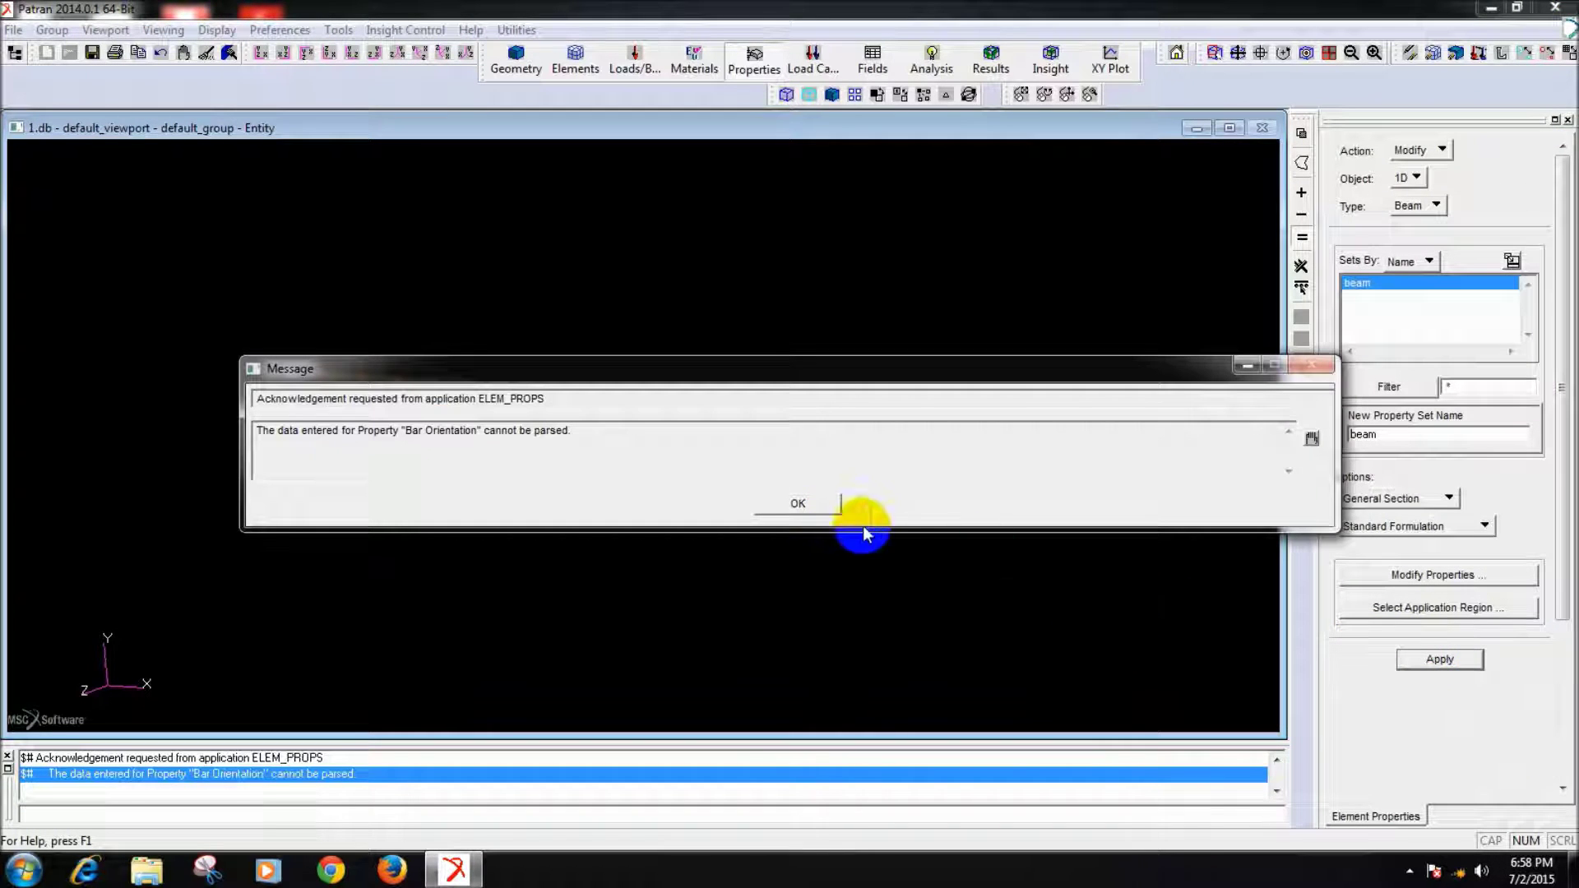
{"action": "left_click", "coordinate": [823, 508]}
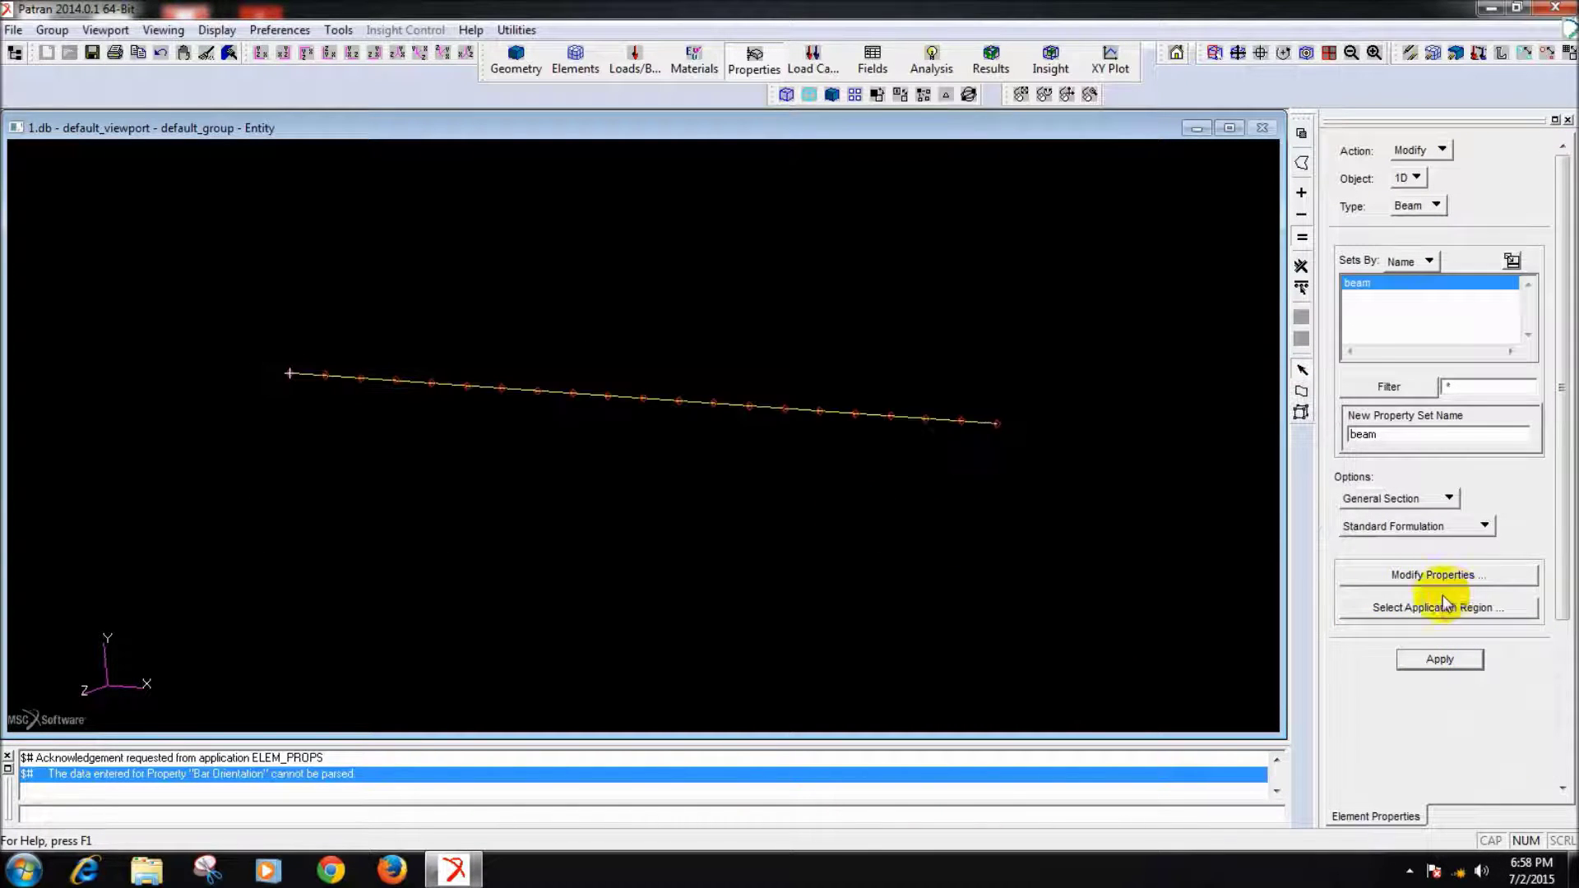
- Correct the bar orientation to <0 1 0> and apply it to the beam set
{"action": "left_click", "coordinate": [1412, 574]}
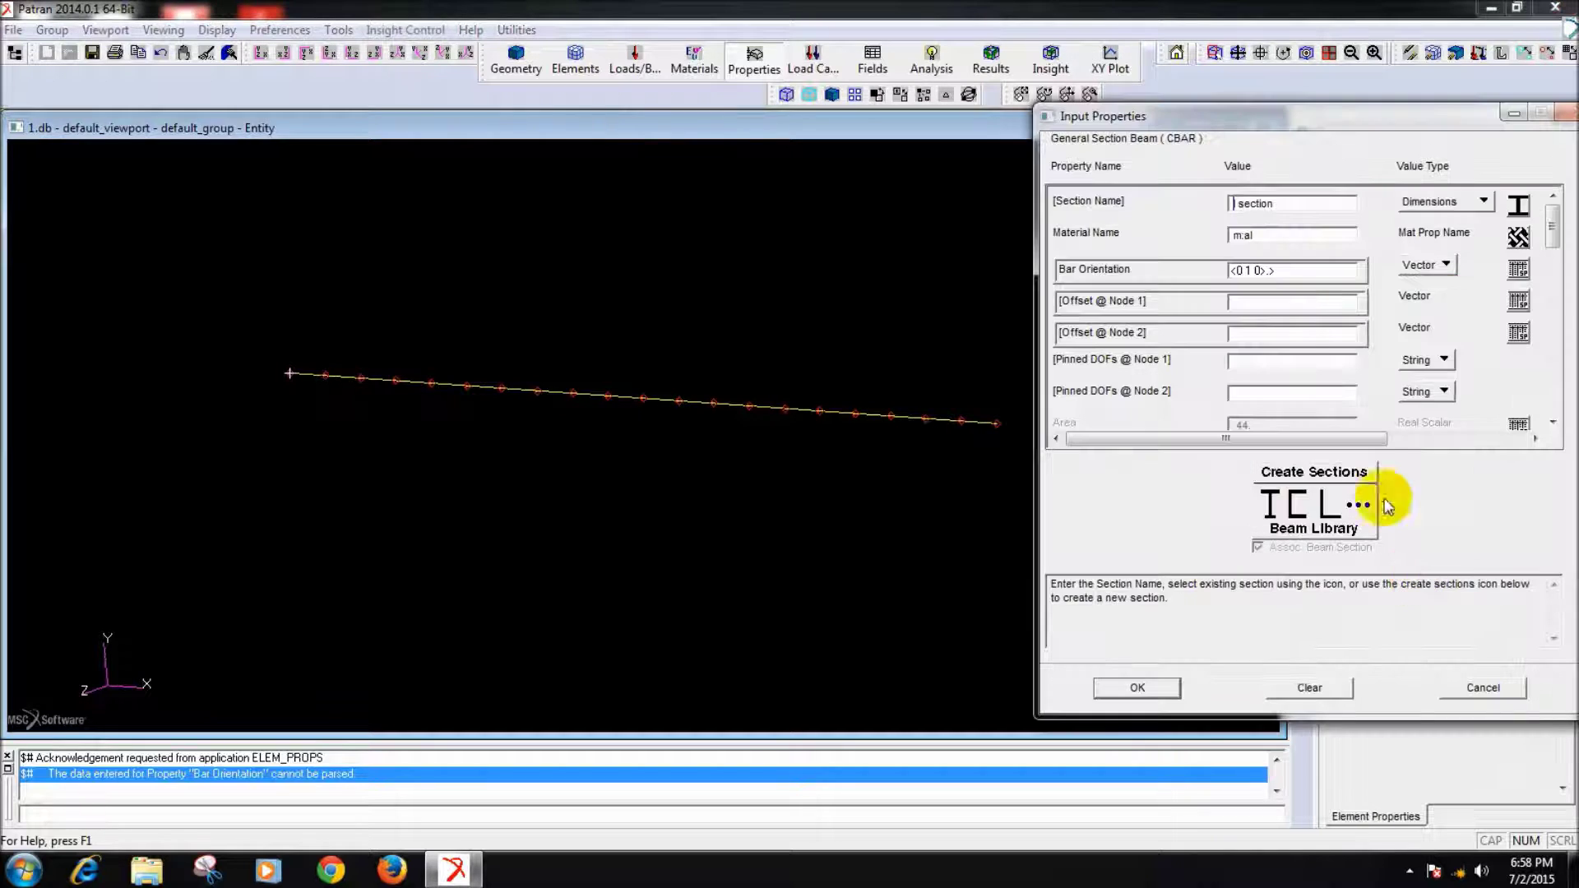
{"action": "left_click", "coordinate": [1290, 270]}
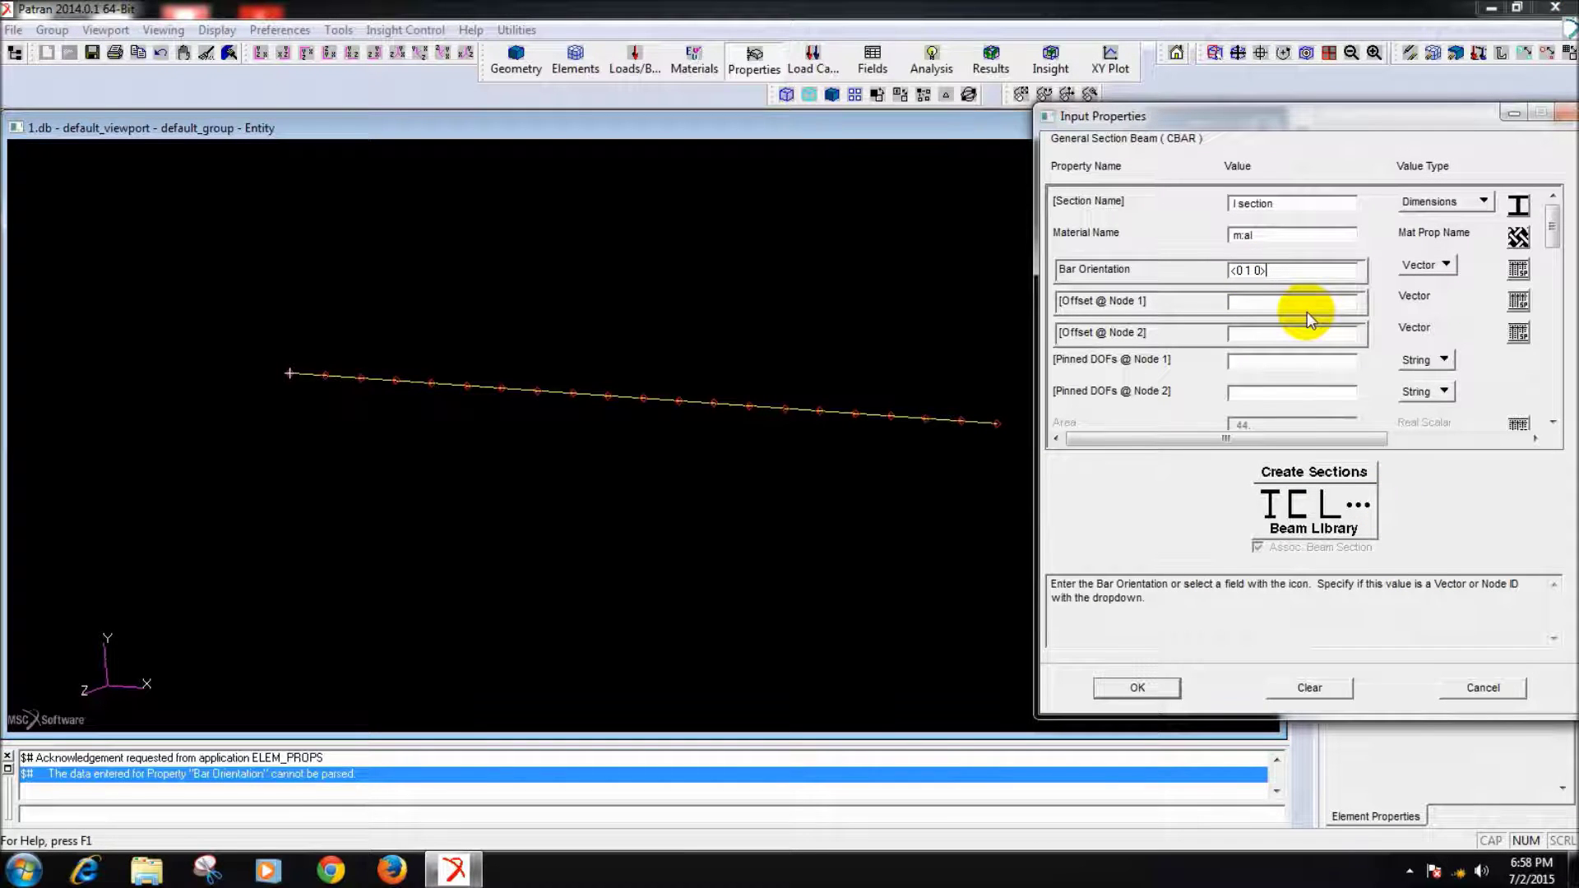
{"action": "left_click", "coordinate": [1154, 688]}
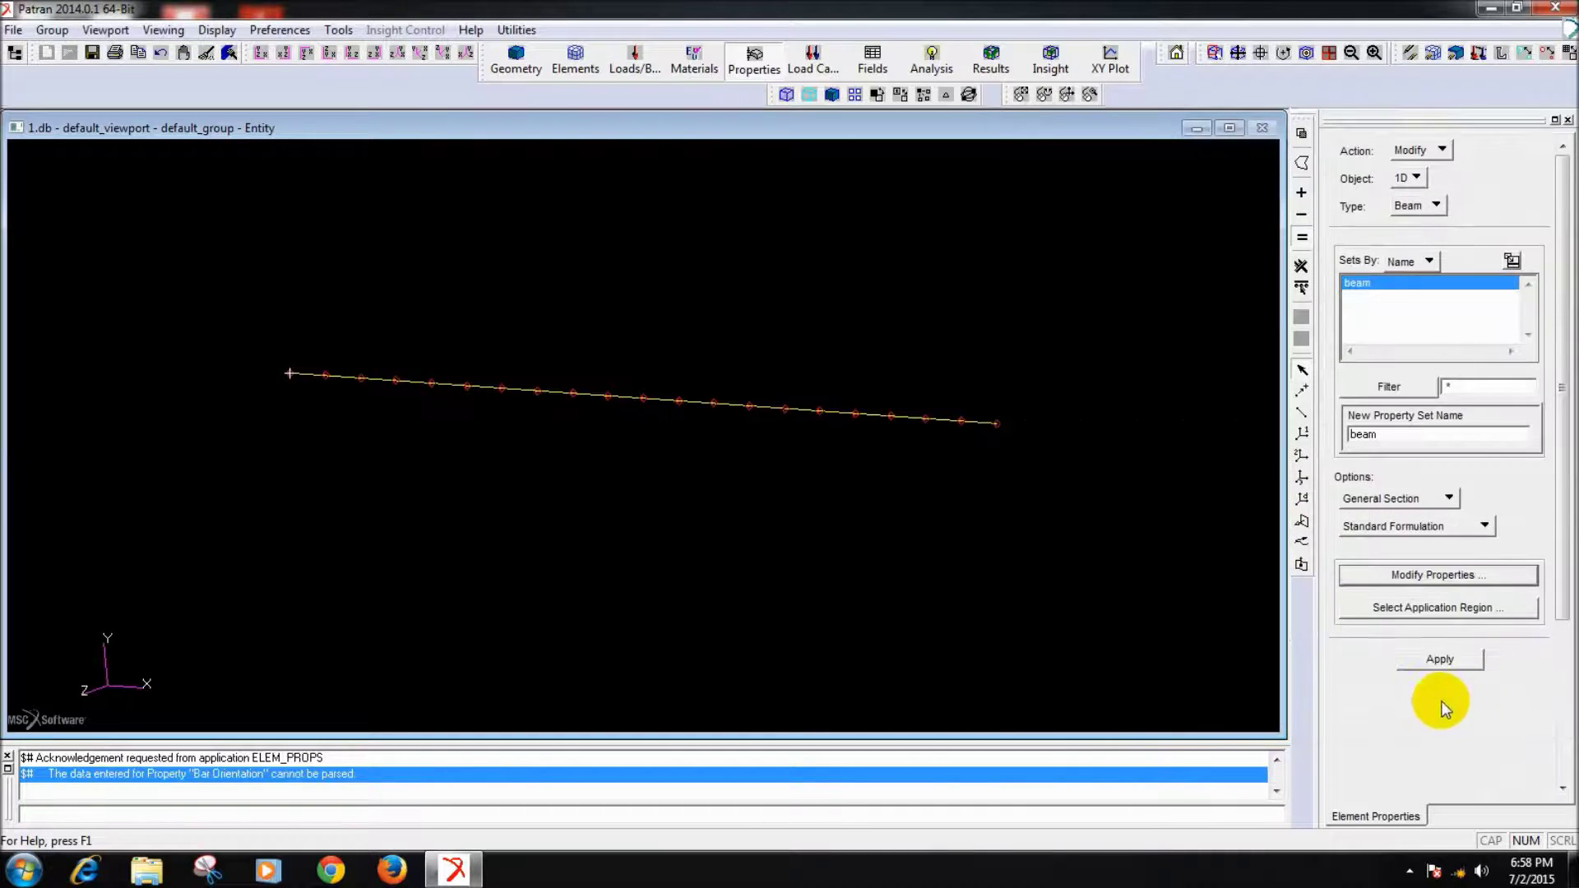
{"action": "left_click", "coordinate": [1439, 661]}
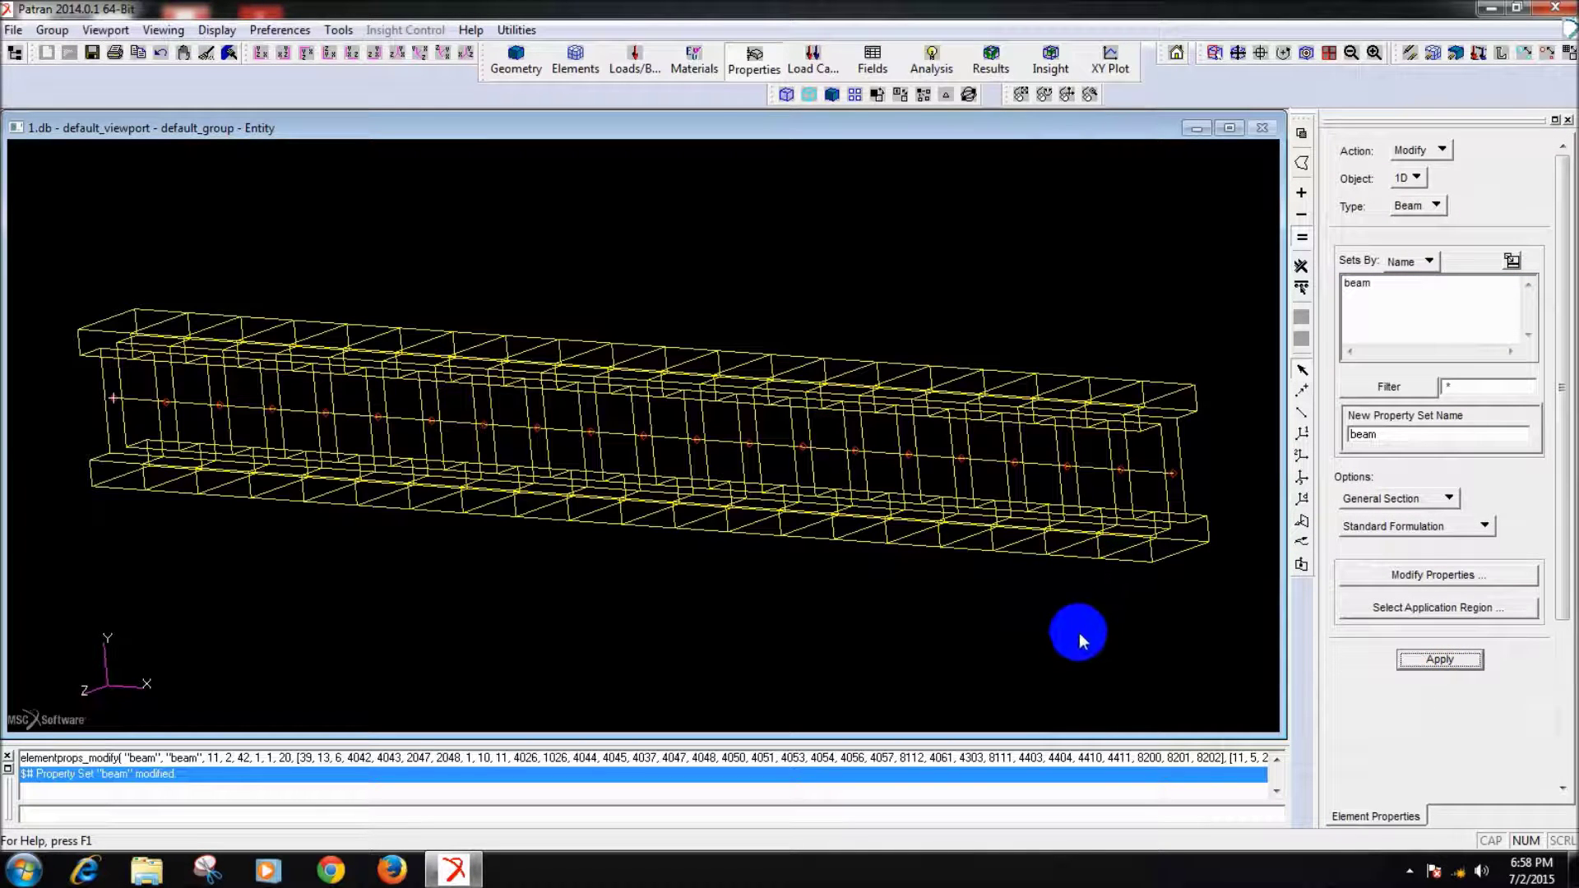
- Re-translate job 1 for full analysis, overwriting and deleting the old analysis files
{"action": "left_click", "coordinate": [934, 60]}
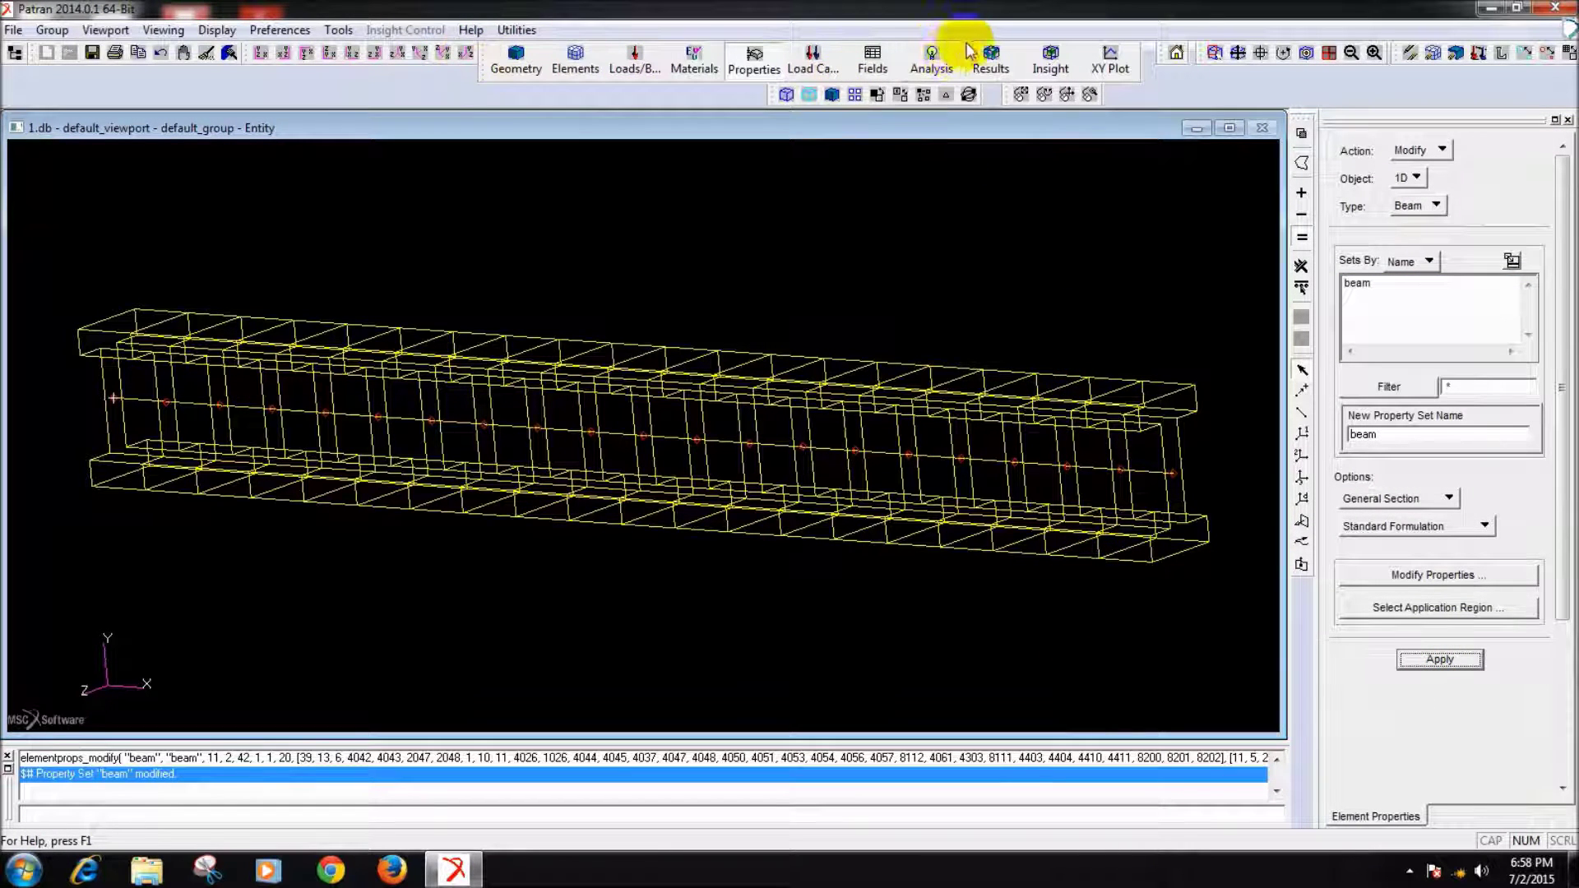
{"action": "left_click", "coordinate": [1456, 154]}
{"action": "left_click", "coordinate": [1456, 153]}
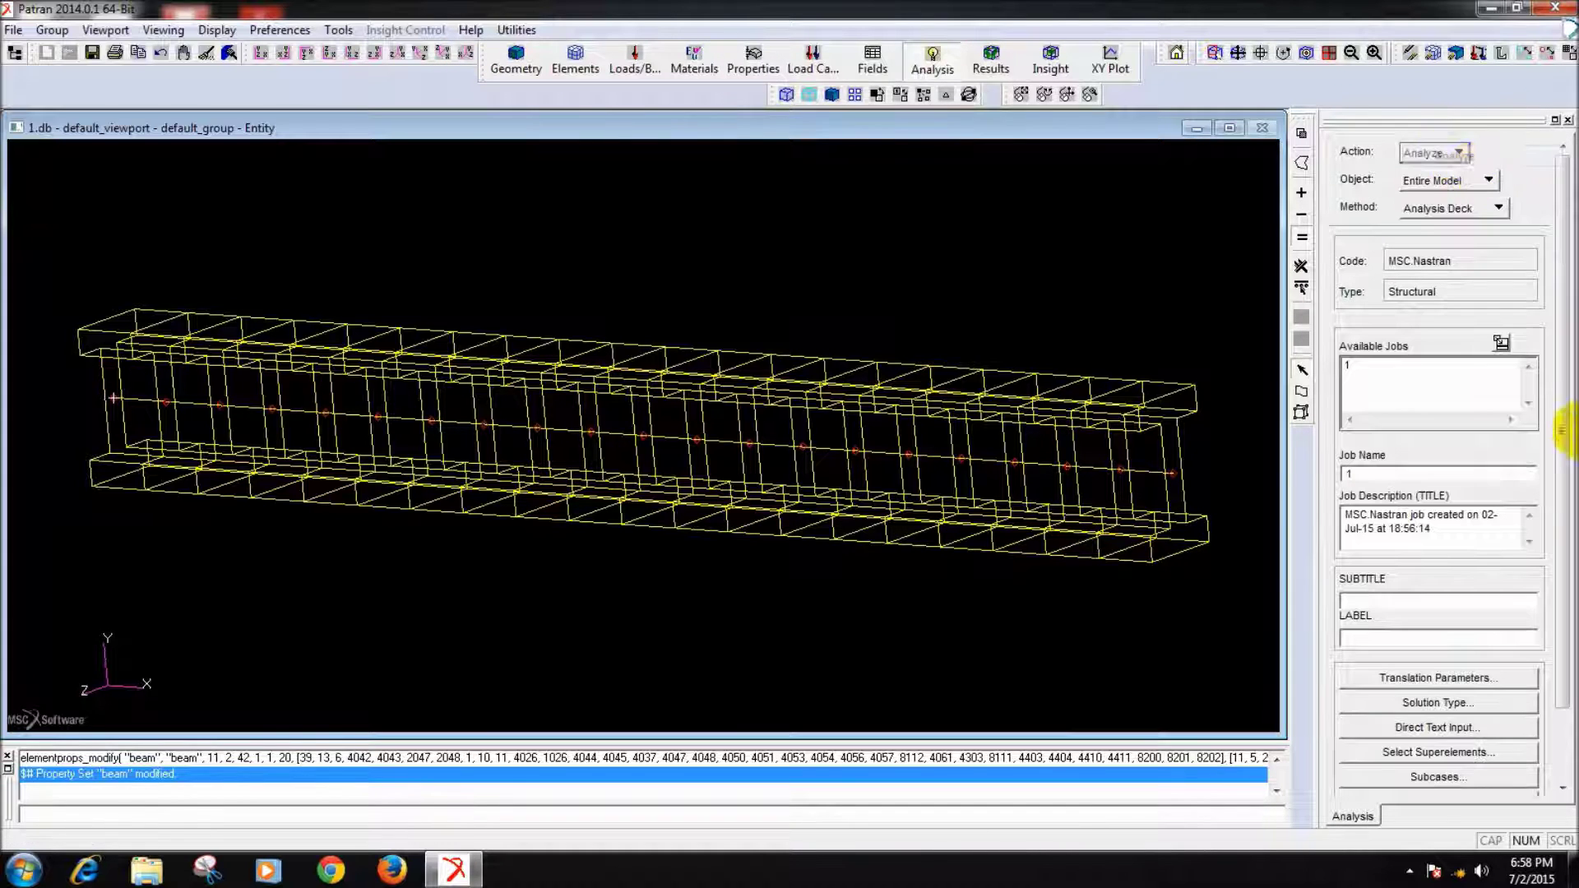
{"action": "scroll", "coordinate": [1557, 646], "scroll_direction": "down", "scroll_amount": 2}
{"action": "left_click", "coordinate": [1442, 766]}
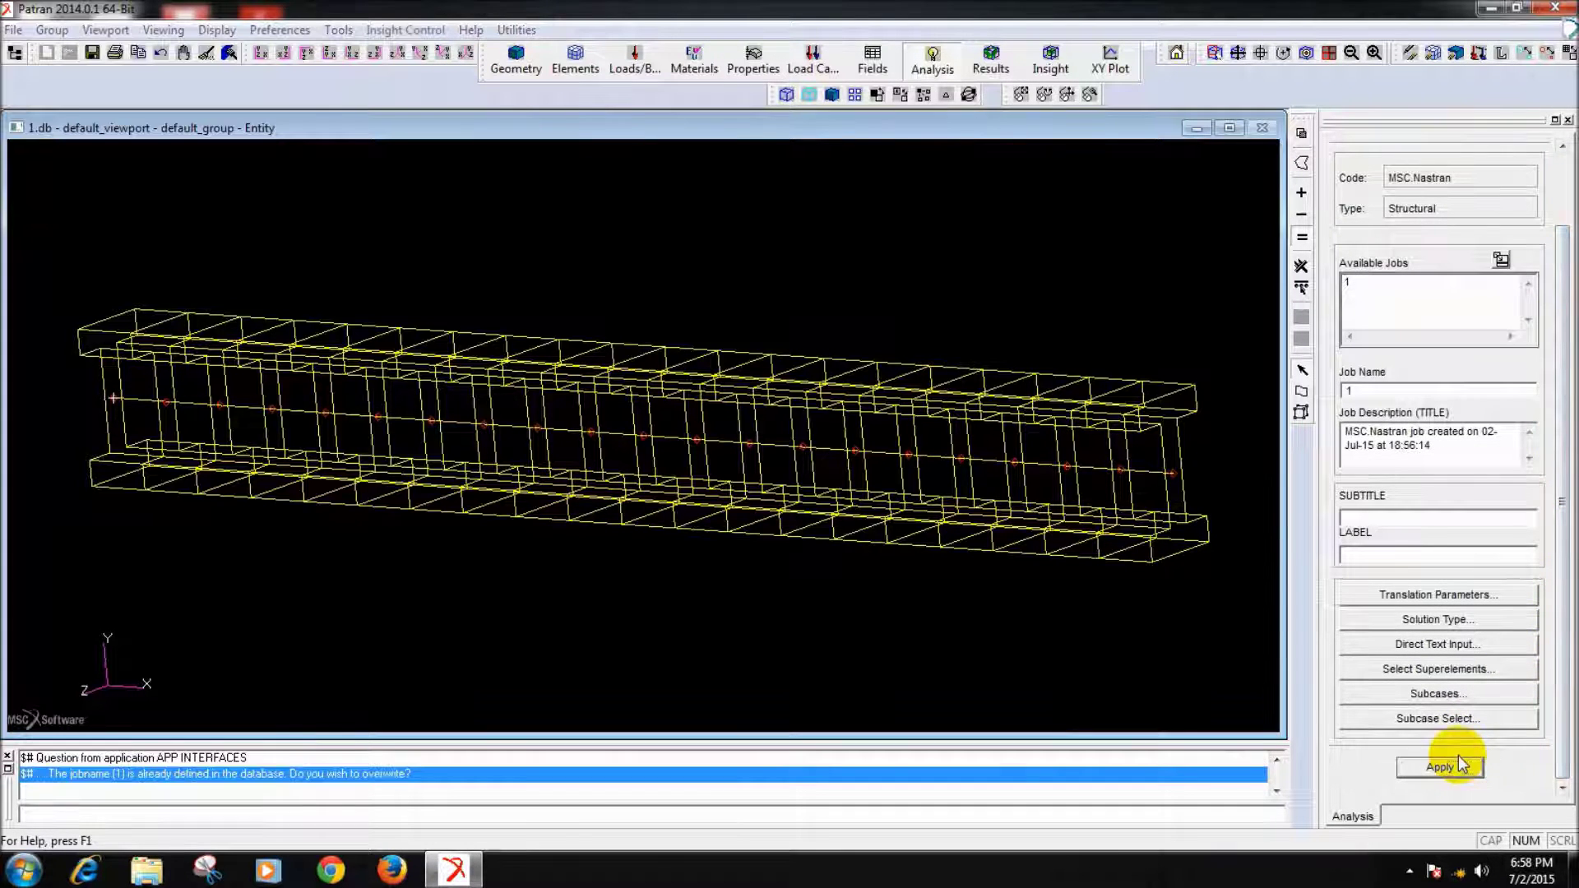
{"action": "left_click", "coordinate": [637, 510]}
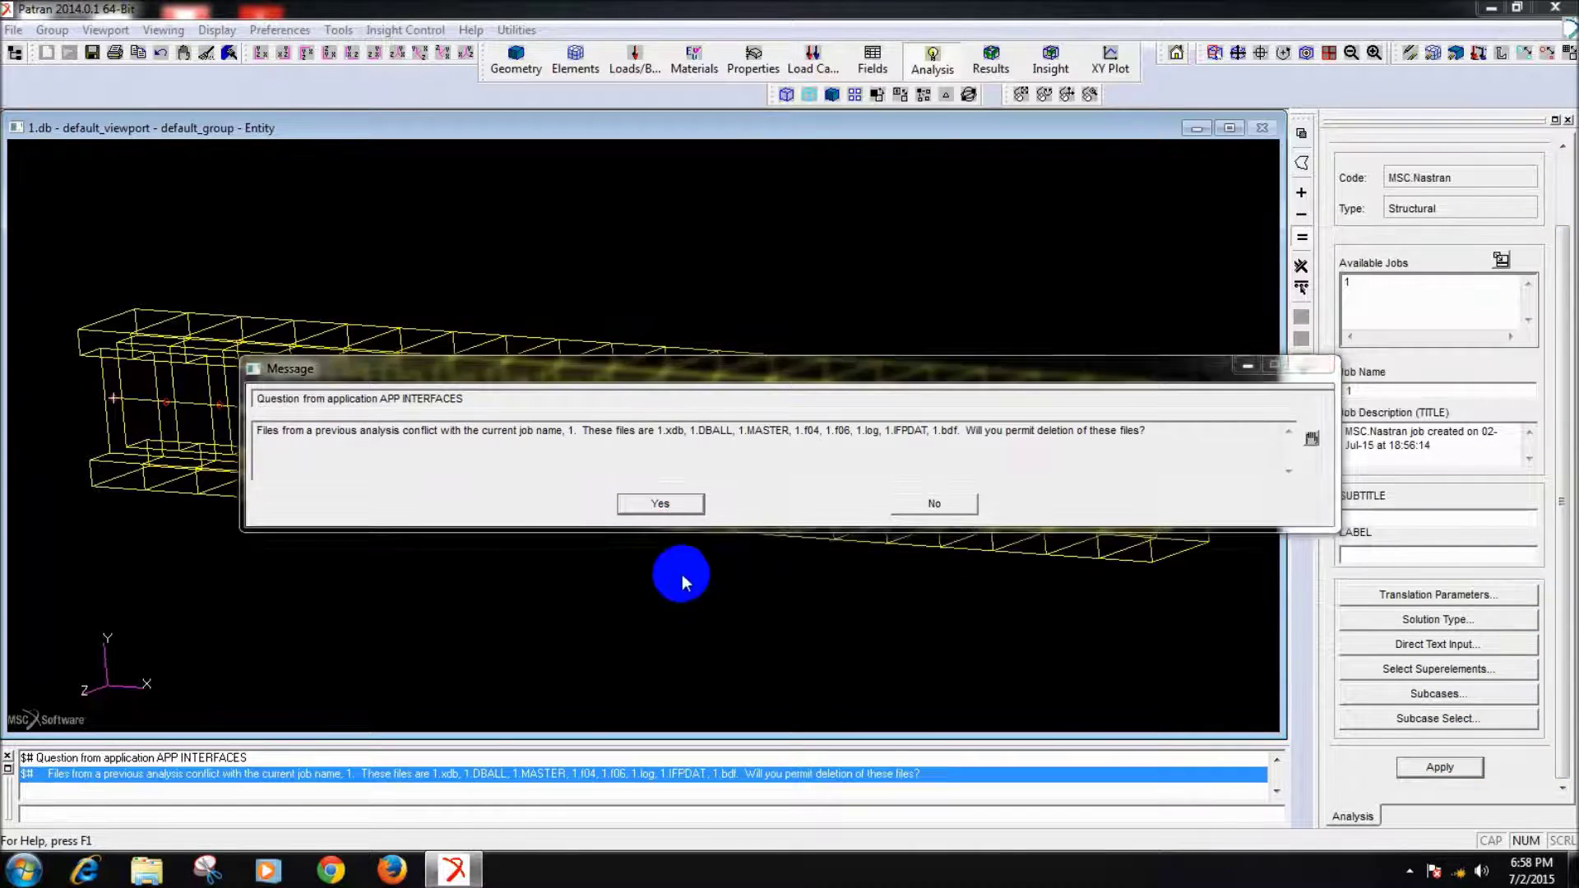
{"action": "left_click", "coordinate": [670, 505]}
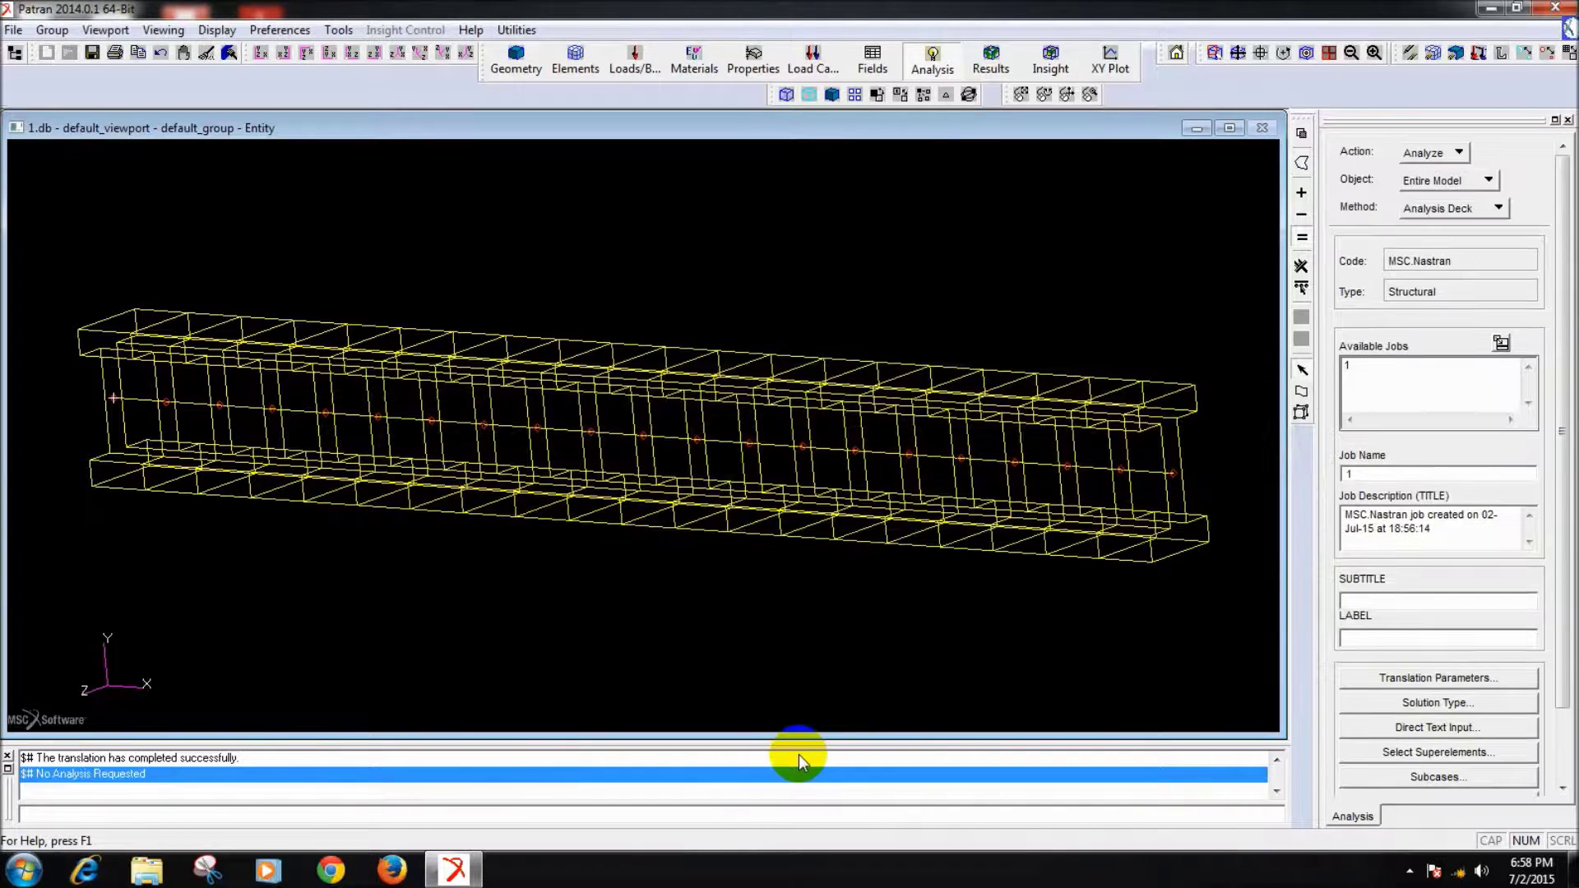
- Solve 1.bdf in MSC Nastran and return to Patran's analysis actions
{"action": "left_click", "coordinate": [1491, 7]}
{"action": "double_click", "coordinate": [109, 353]}
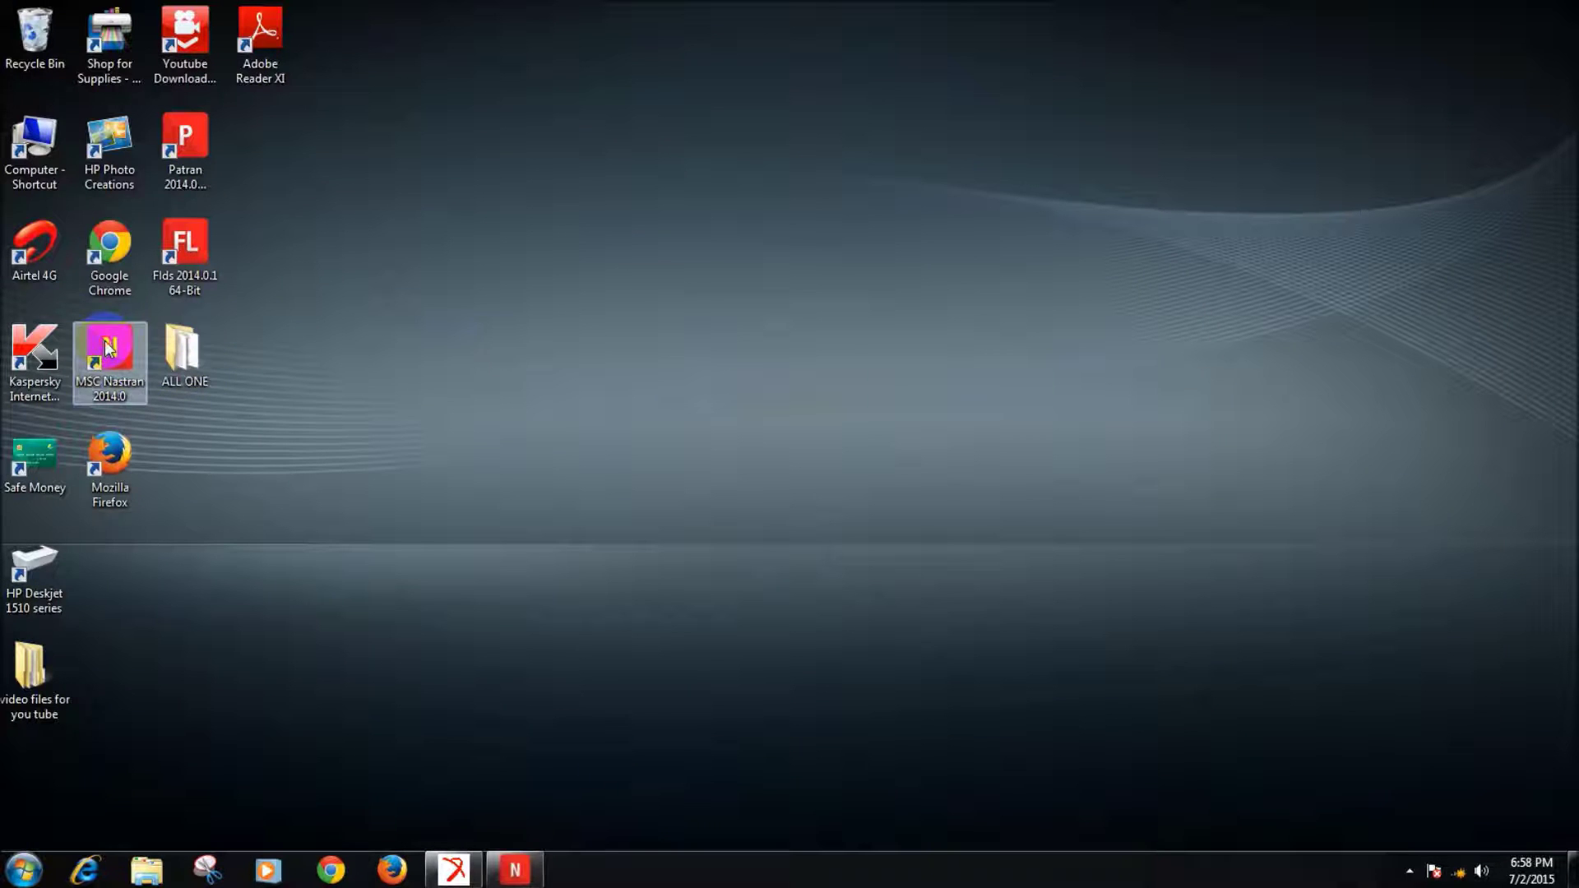
{"action": "double_click", "coordinate": [284, 302]}
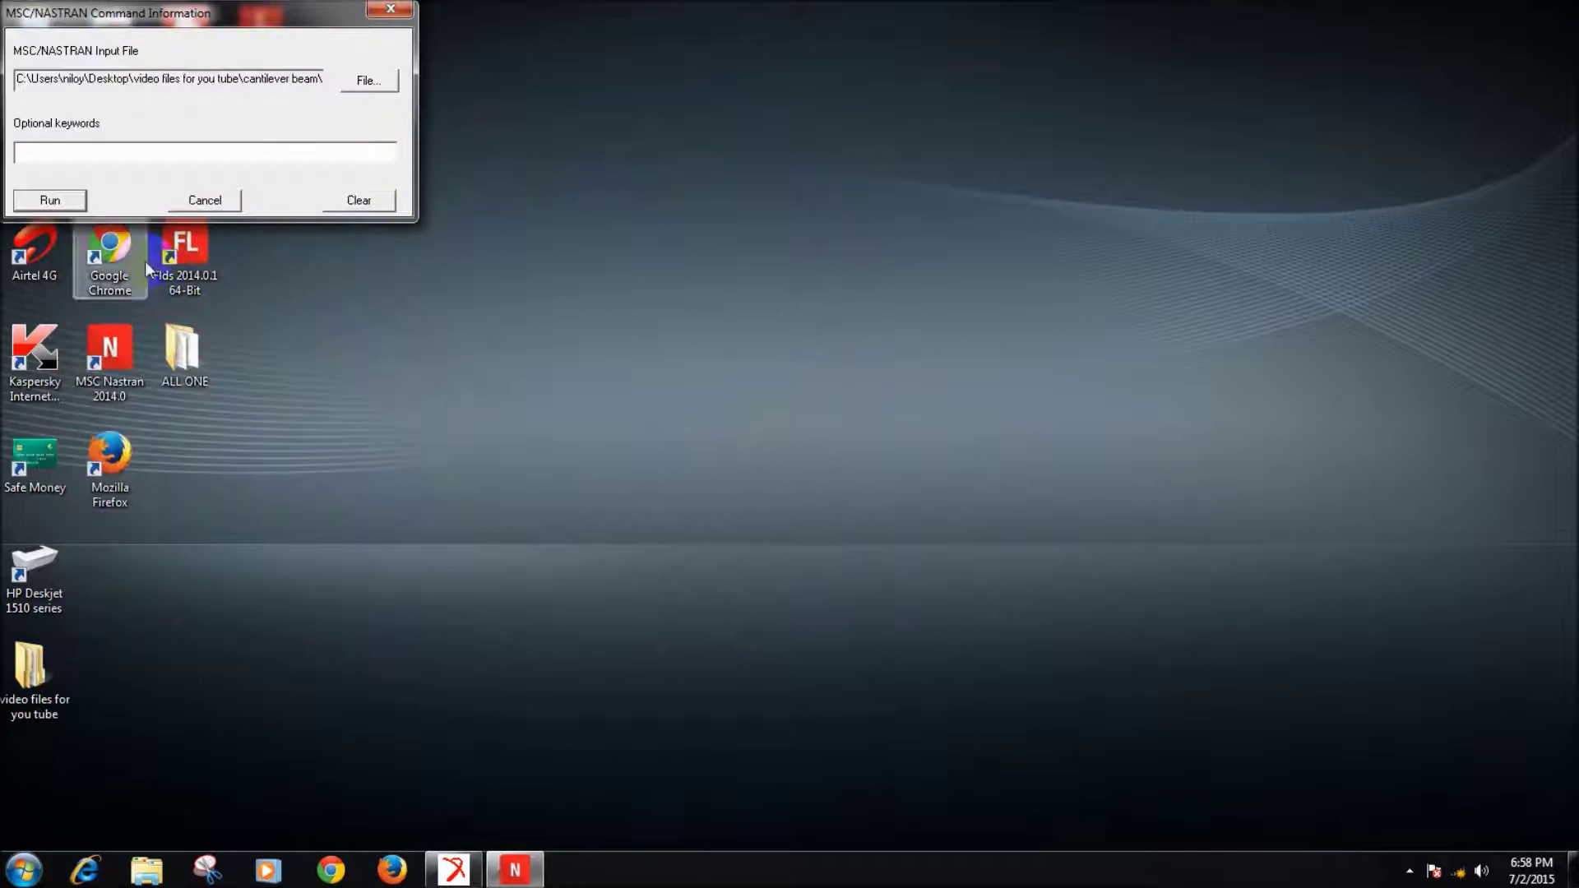
{"action": "left_click", "coordinate": [49, 202]}
{"action": "left_click", "coordinate": [453, 870]}
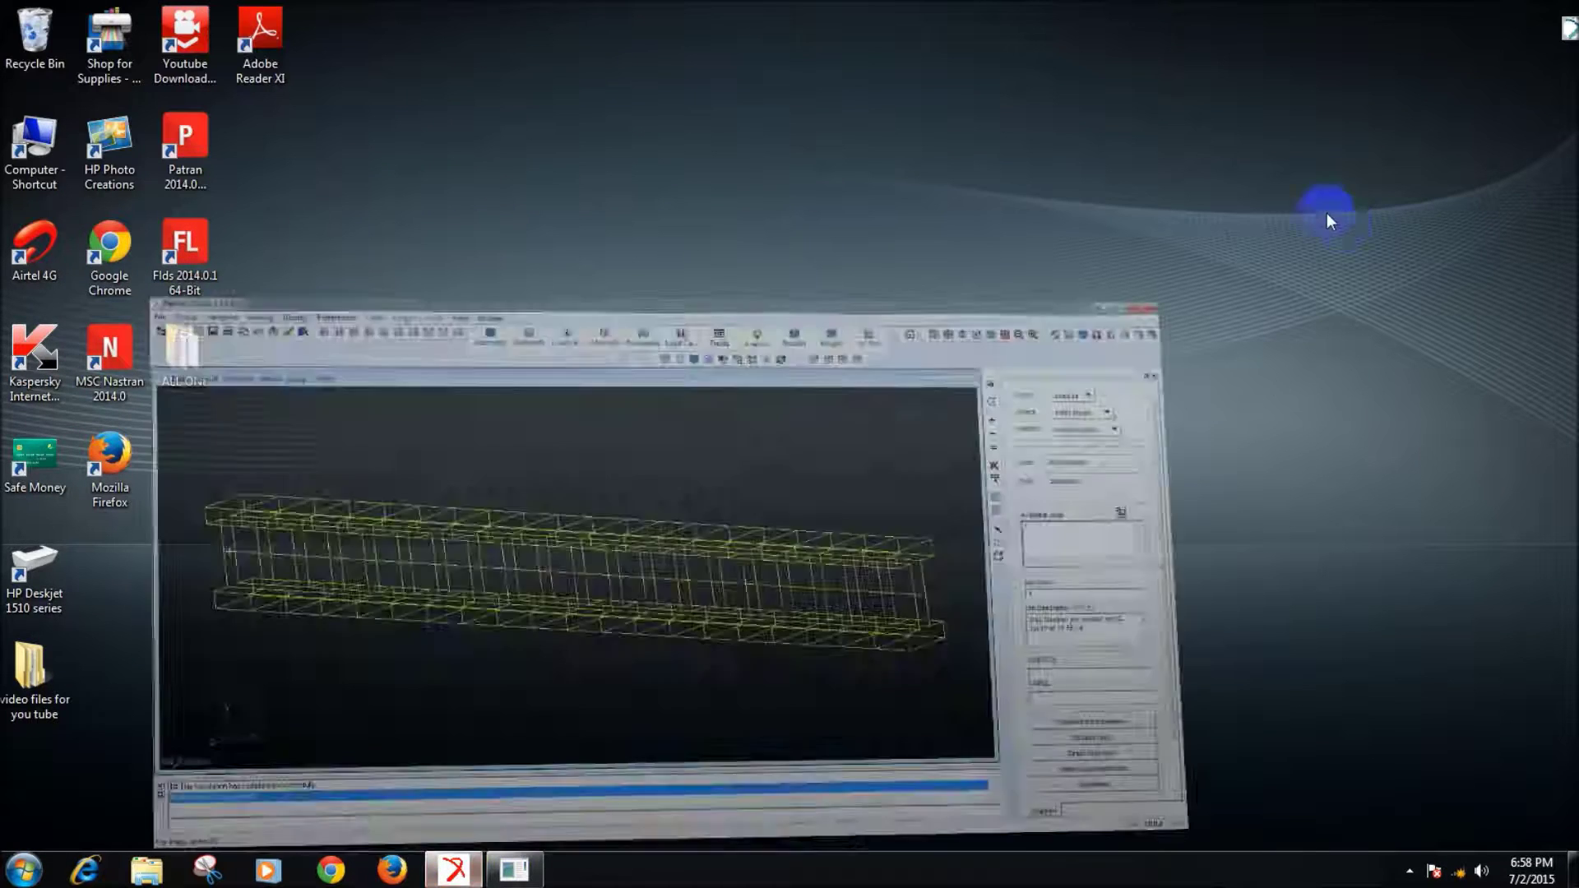
{"action": "left_click", "coordinate": [1436, 153]}
- Attach the new 1.xdb results and plot bending stress, now peaking at 7.55+001 at node 1
{"action": "left_click", "coordinate": [1456, 221]}
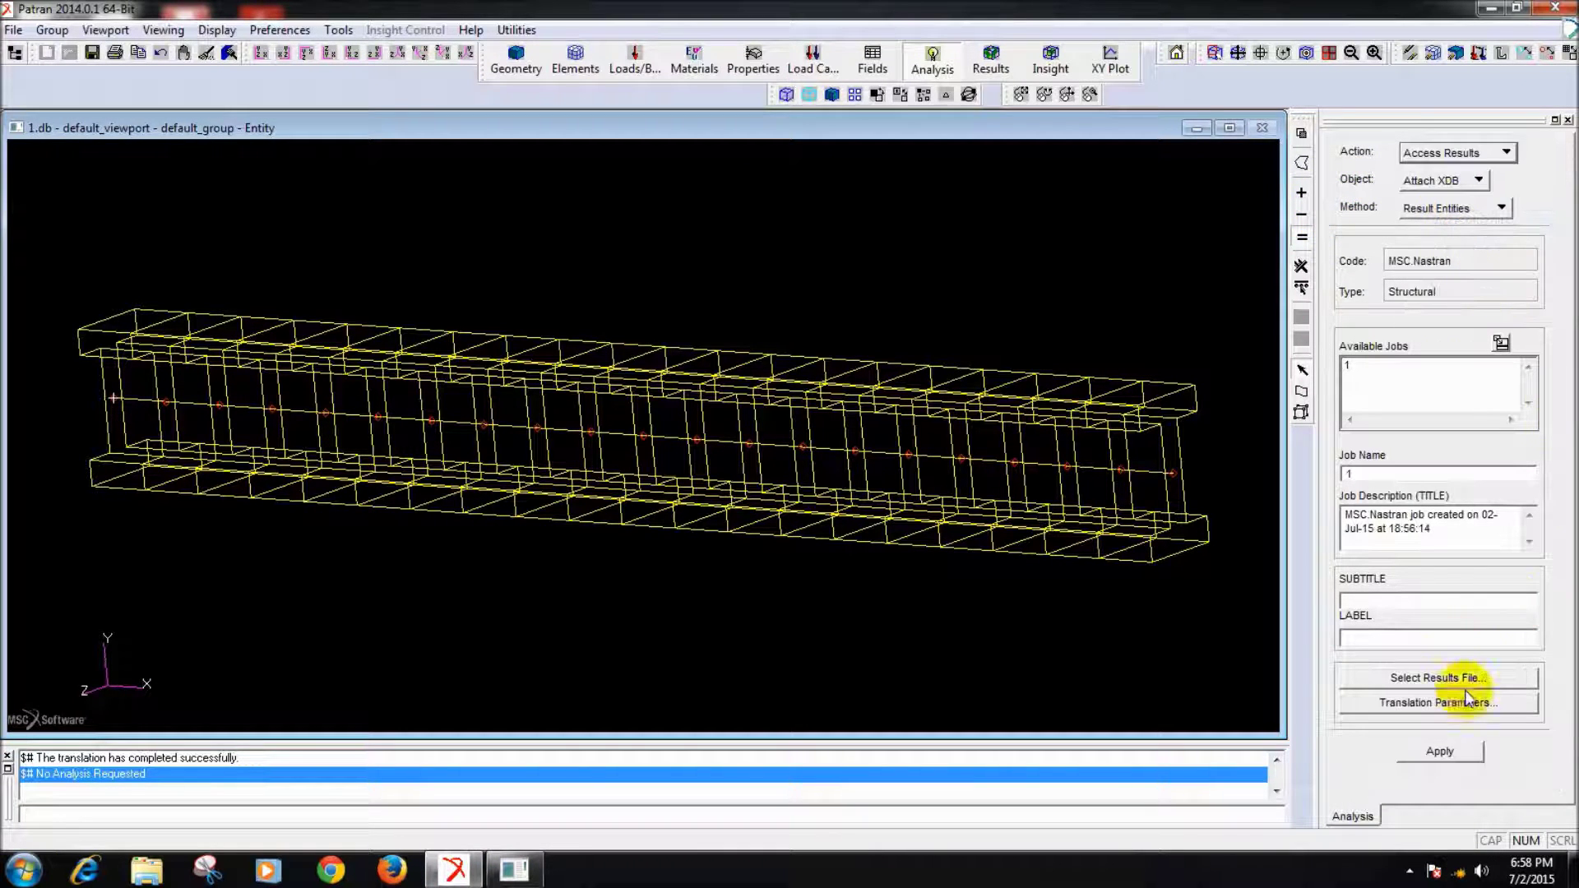
{"action": "left_click", "coordinate": [1438, 678]}
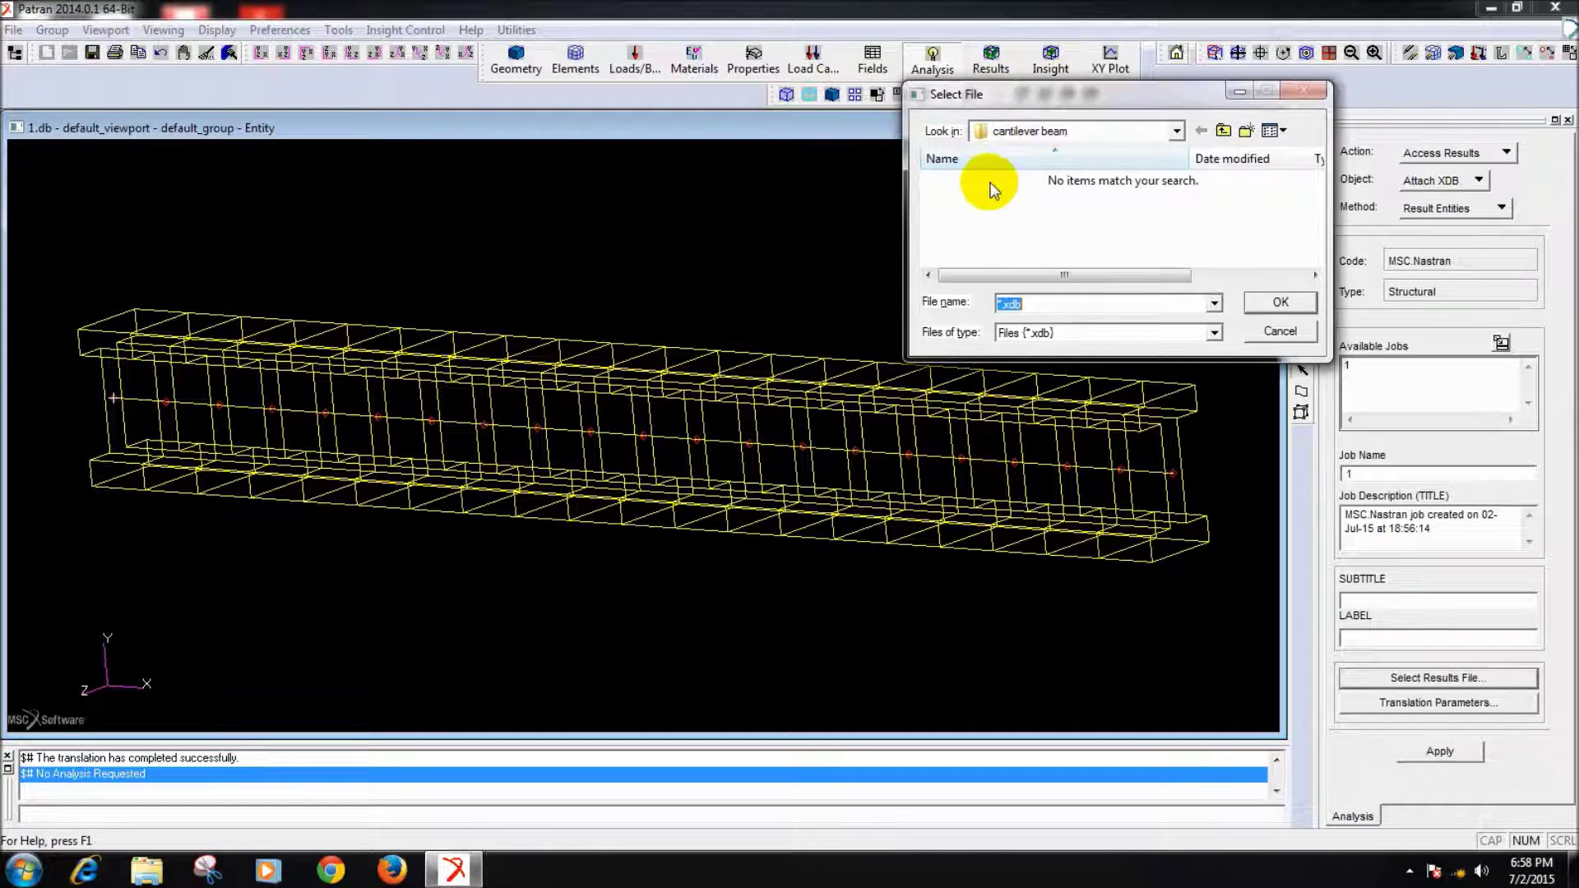
{"action": "left_click", "coordinate": [959, 180]}
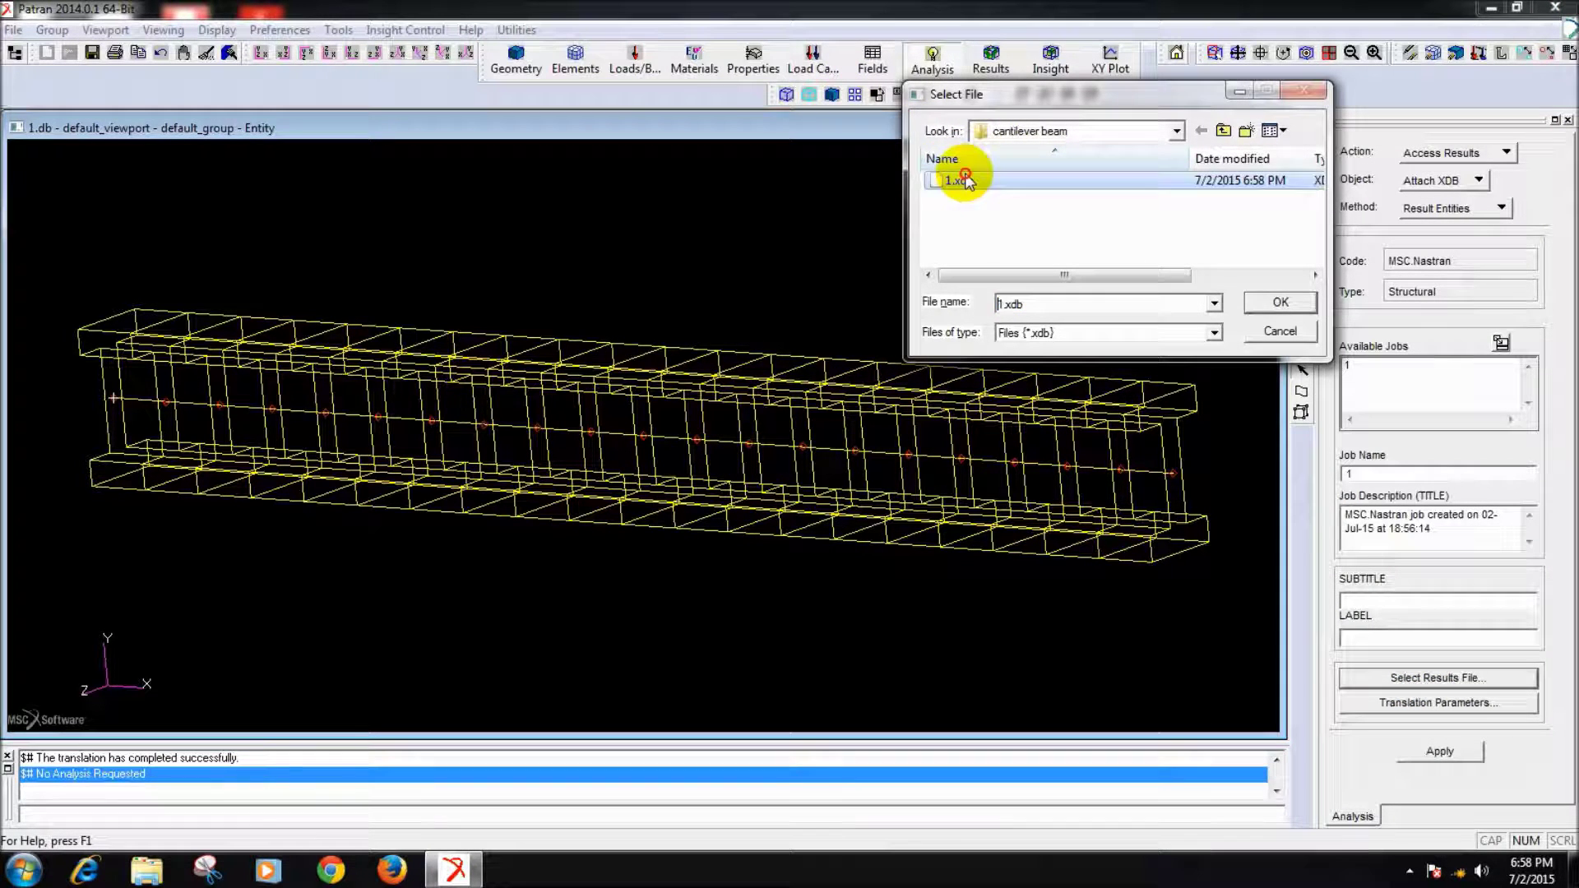
{"action": "left_click", "coordinate": [1279, 302]}
{"action": "left_click", "coordinate": [1441, 751]}
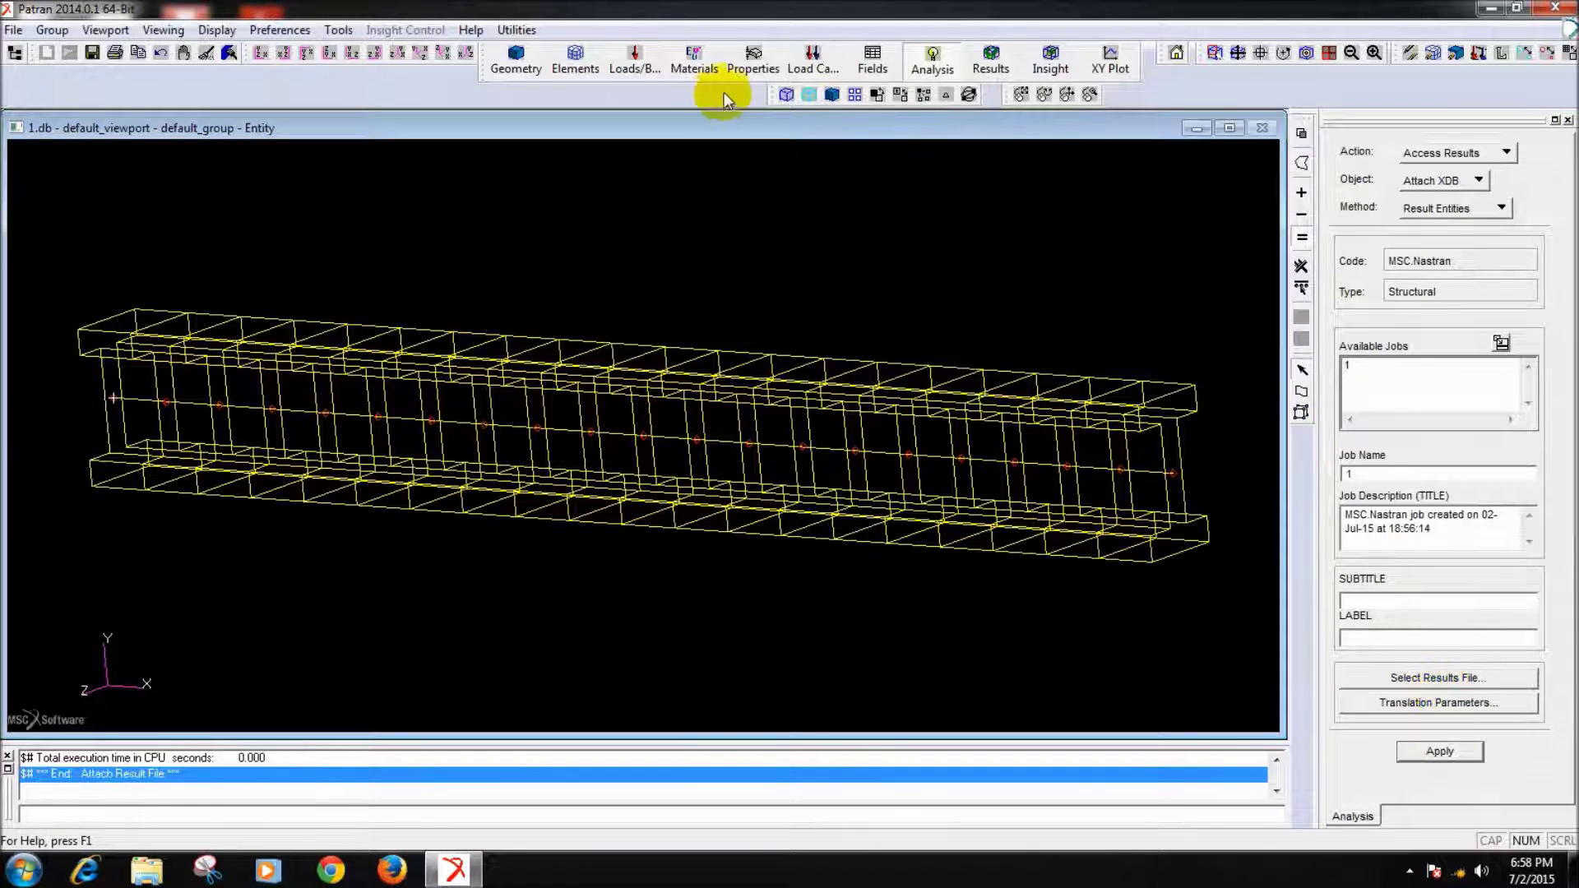
{"action": "left_click", "coordinate": [990, 60]}
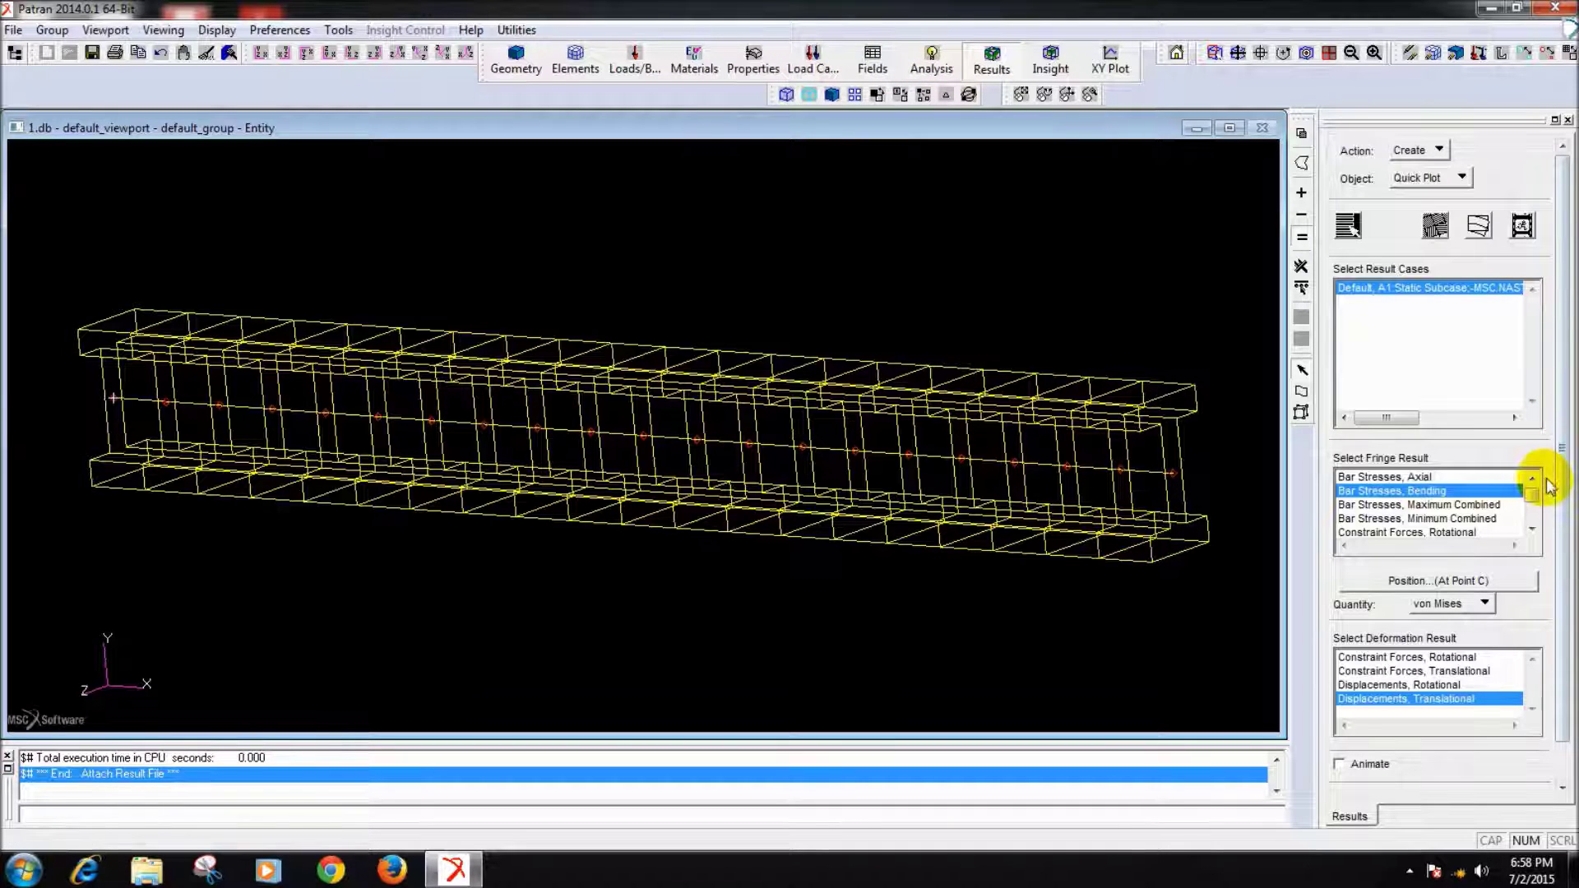
{"action": "scroll", "coordinate": [1563, 557], "scroll_direction": "down", "scroll_amount": 1}
{"action": "left_click", "coordinate": [1420, 772]}
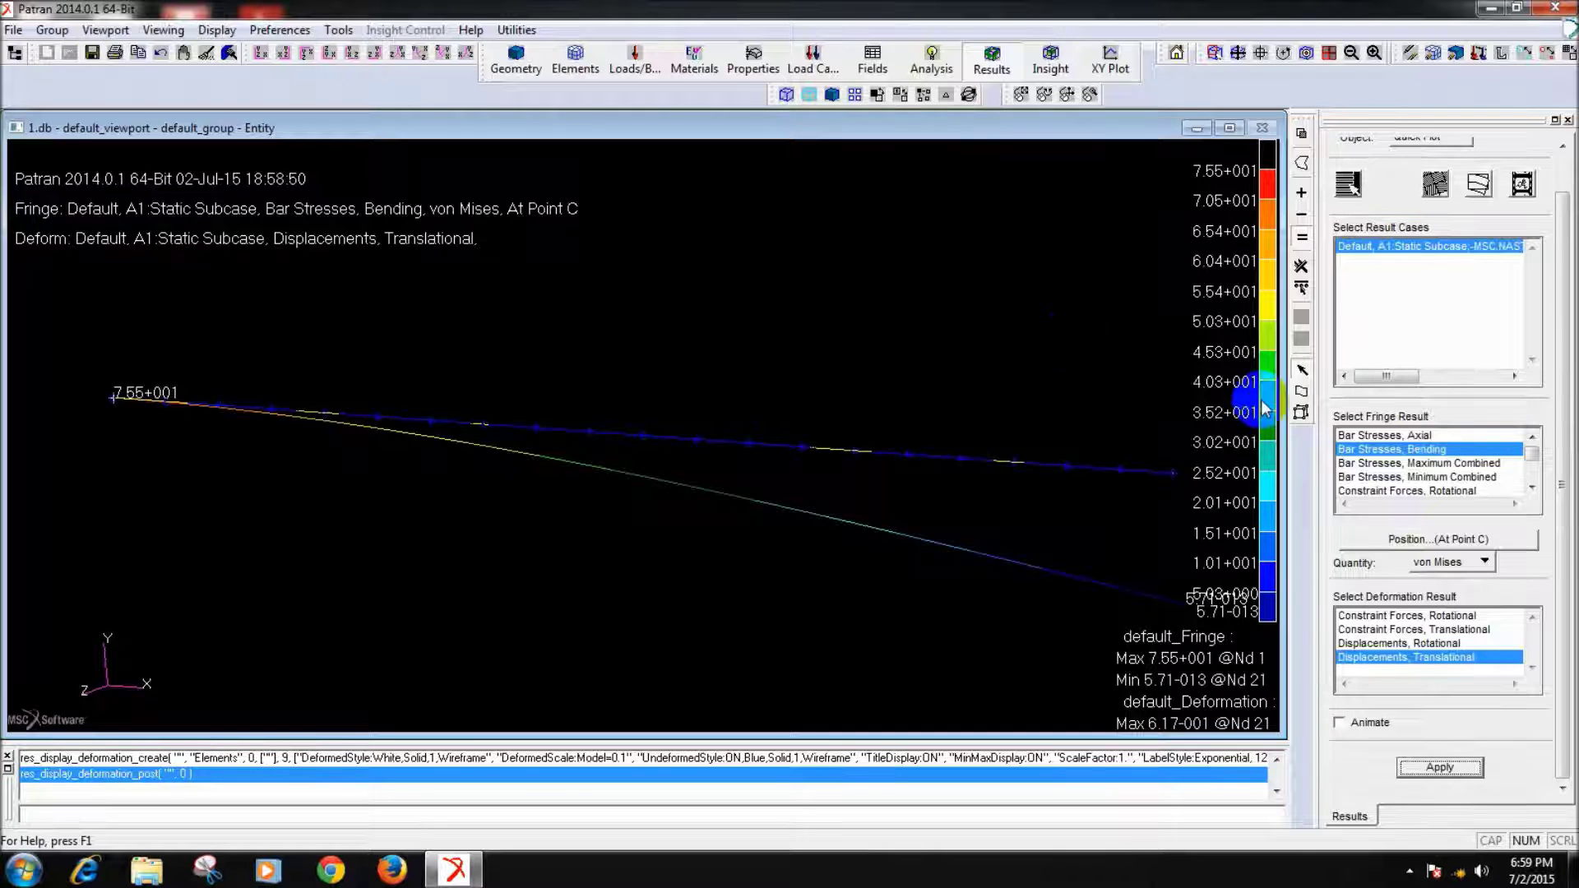
- Fringe translational displacement magnitude (max 6.17-001 at node 21) and recentre the beam
{"action": "left_click_drag", "start_coordinate": [1531, 454], "coordinate": [1534, 482]}
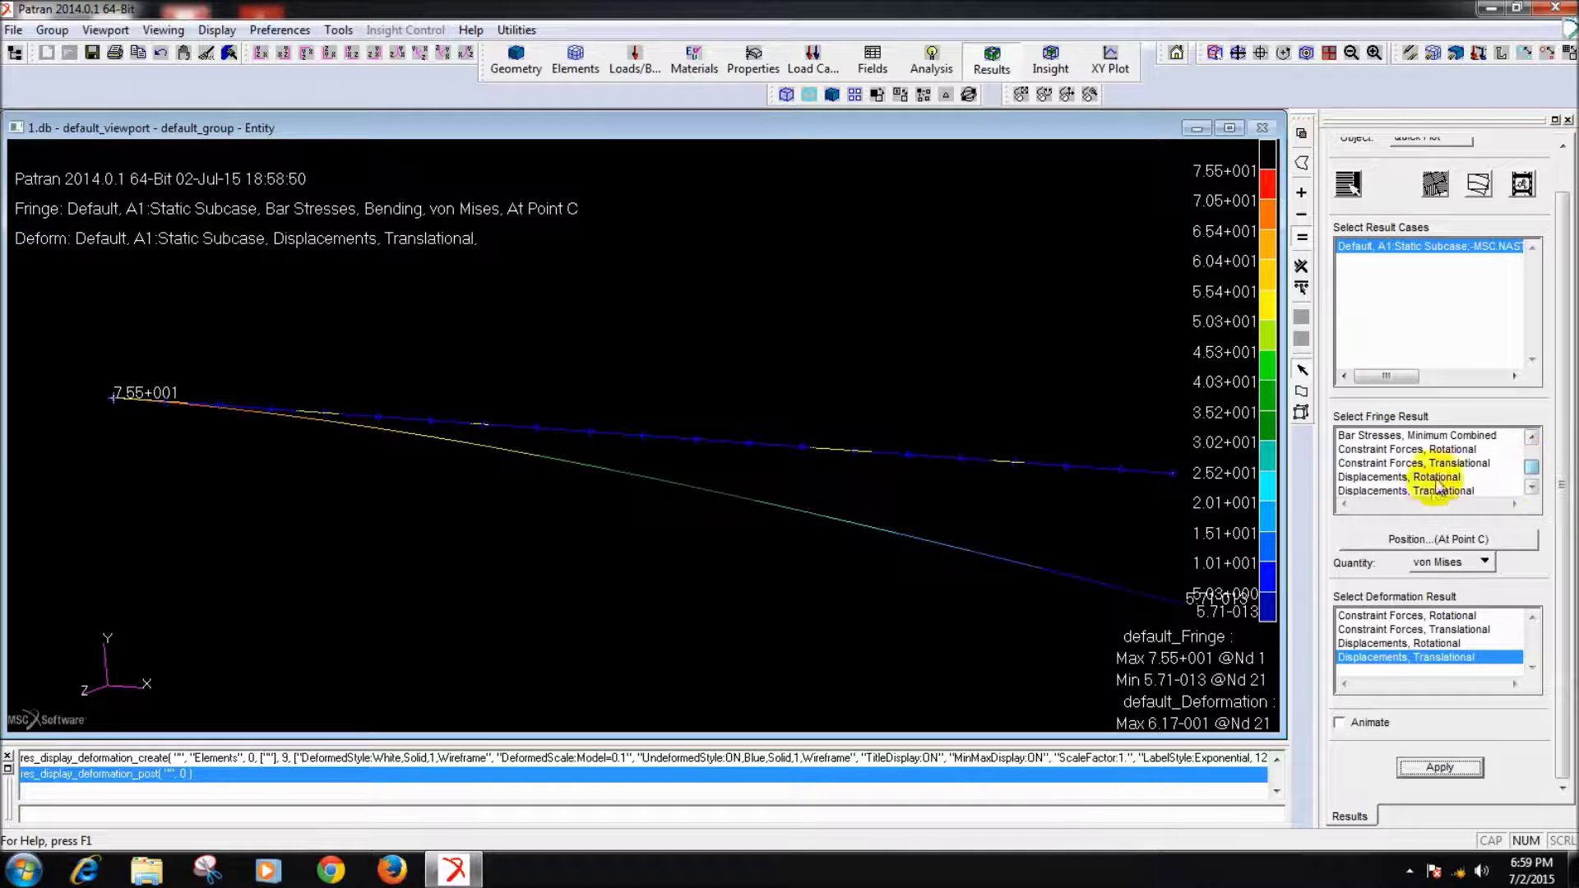
{"action": "left_click", "coordinate": [1423, 477]}
{"action": "left_click", "coordinate": [1469, 773]}
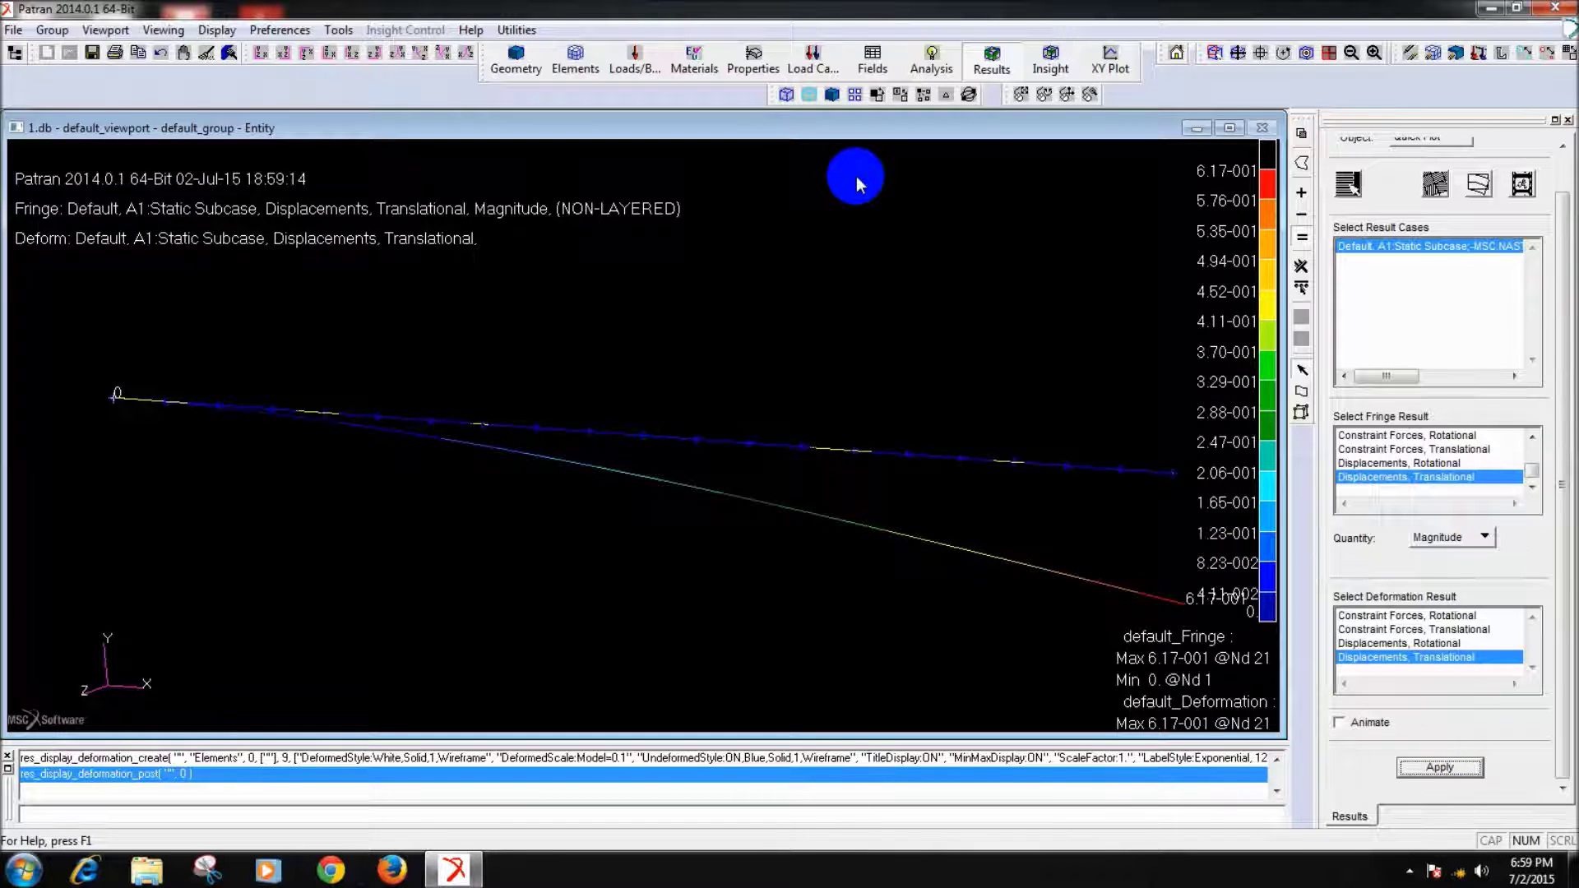
{"action": "scroll", "coordinate": [855, 183], "scroll_direction": "down", "scroll_amount": 1}
{"action": "middle_click_drag", "start_coordinate": [857, 190], "coordinate": [832, 212]}
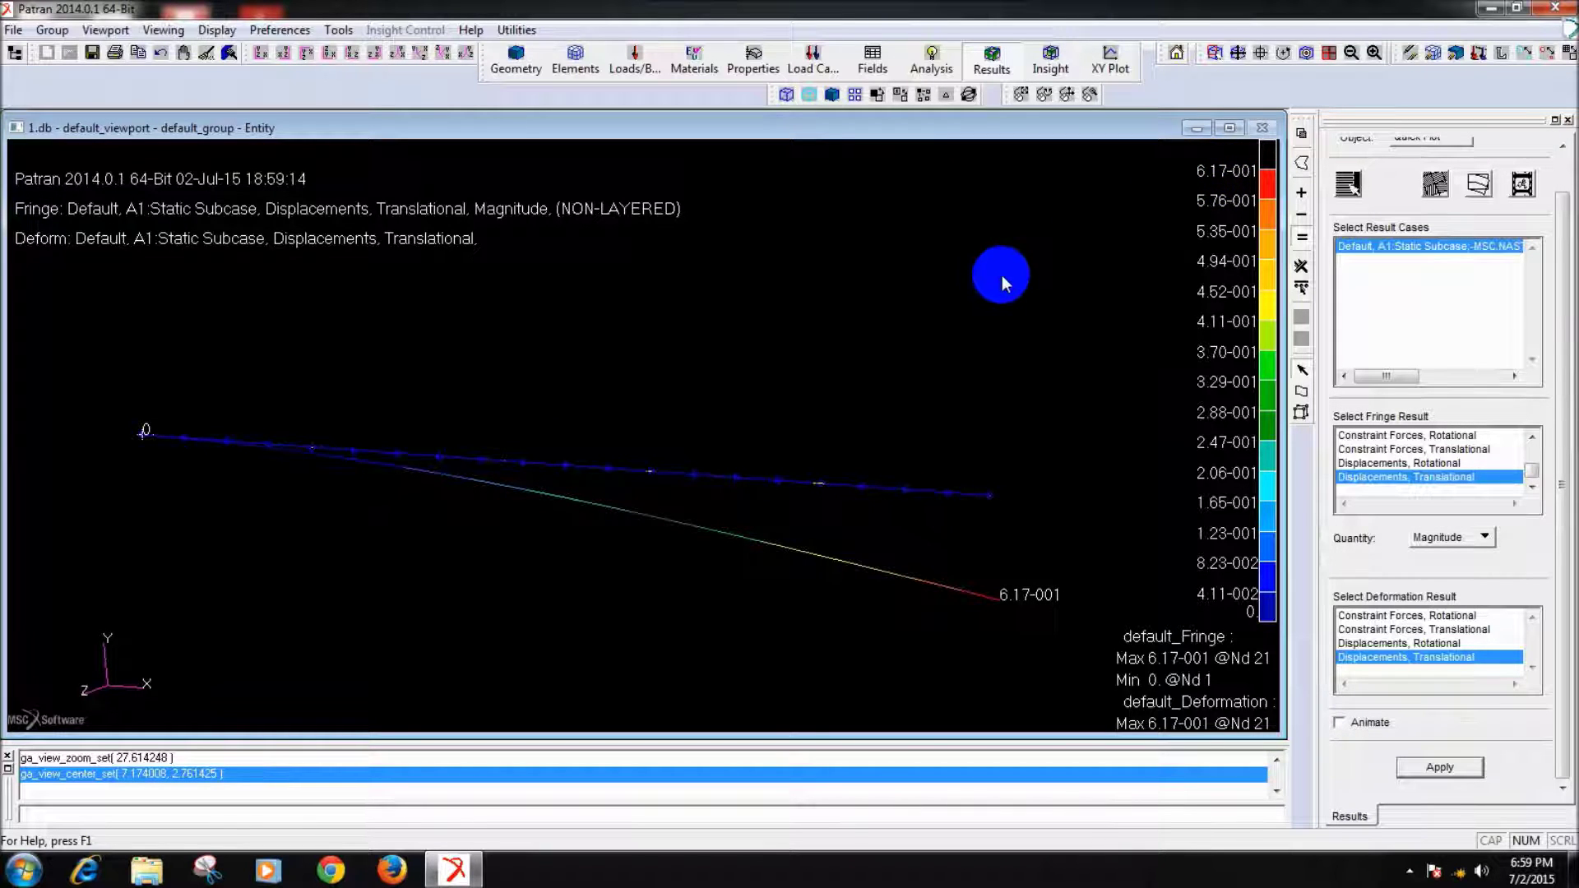
- Animate the displacement fringe on the deforming beam in 8-frame cycles
{"action": "left_click", "coordinate": [1353, 724]}
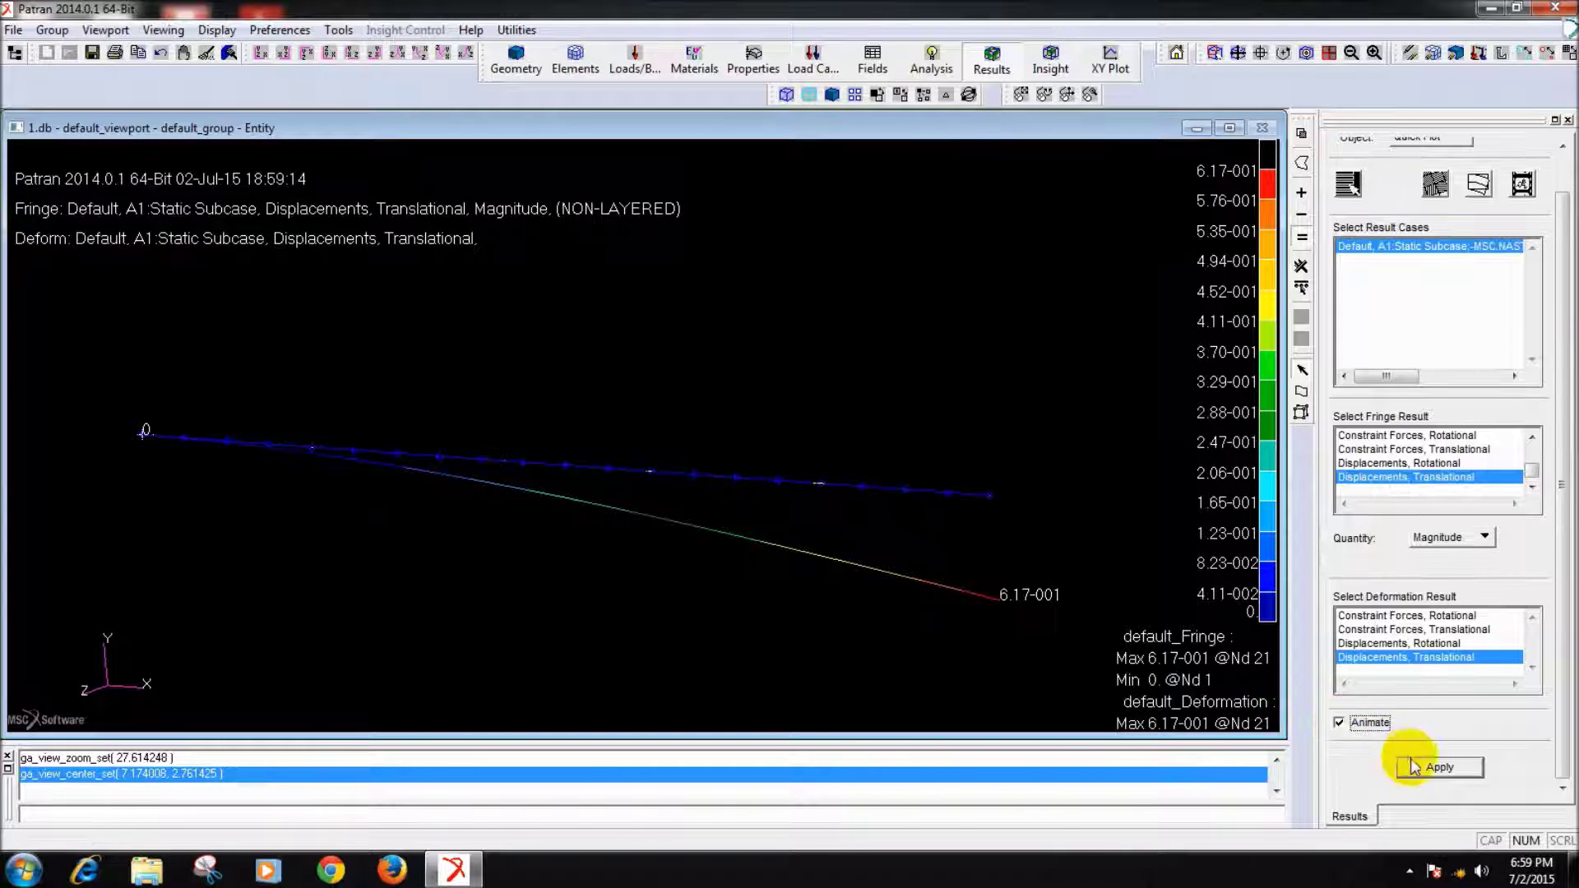
{"action": "left_click", "coordinate": [1413, 767]}
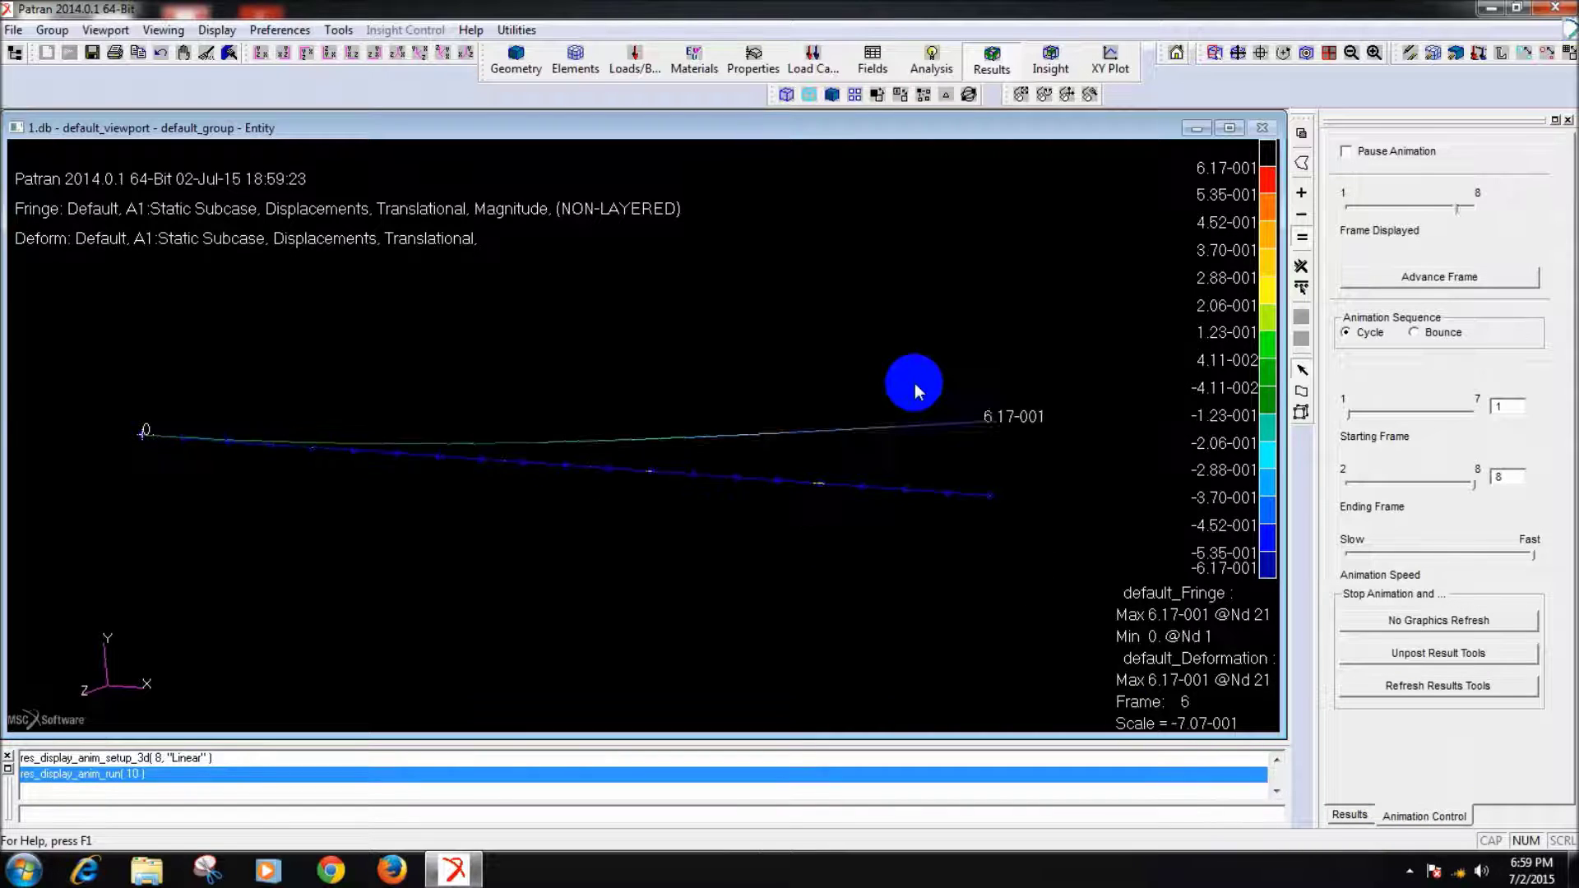